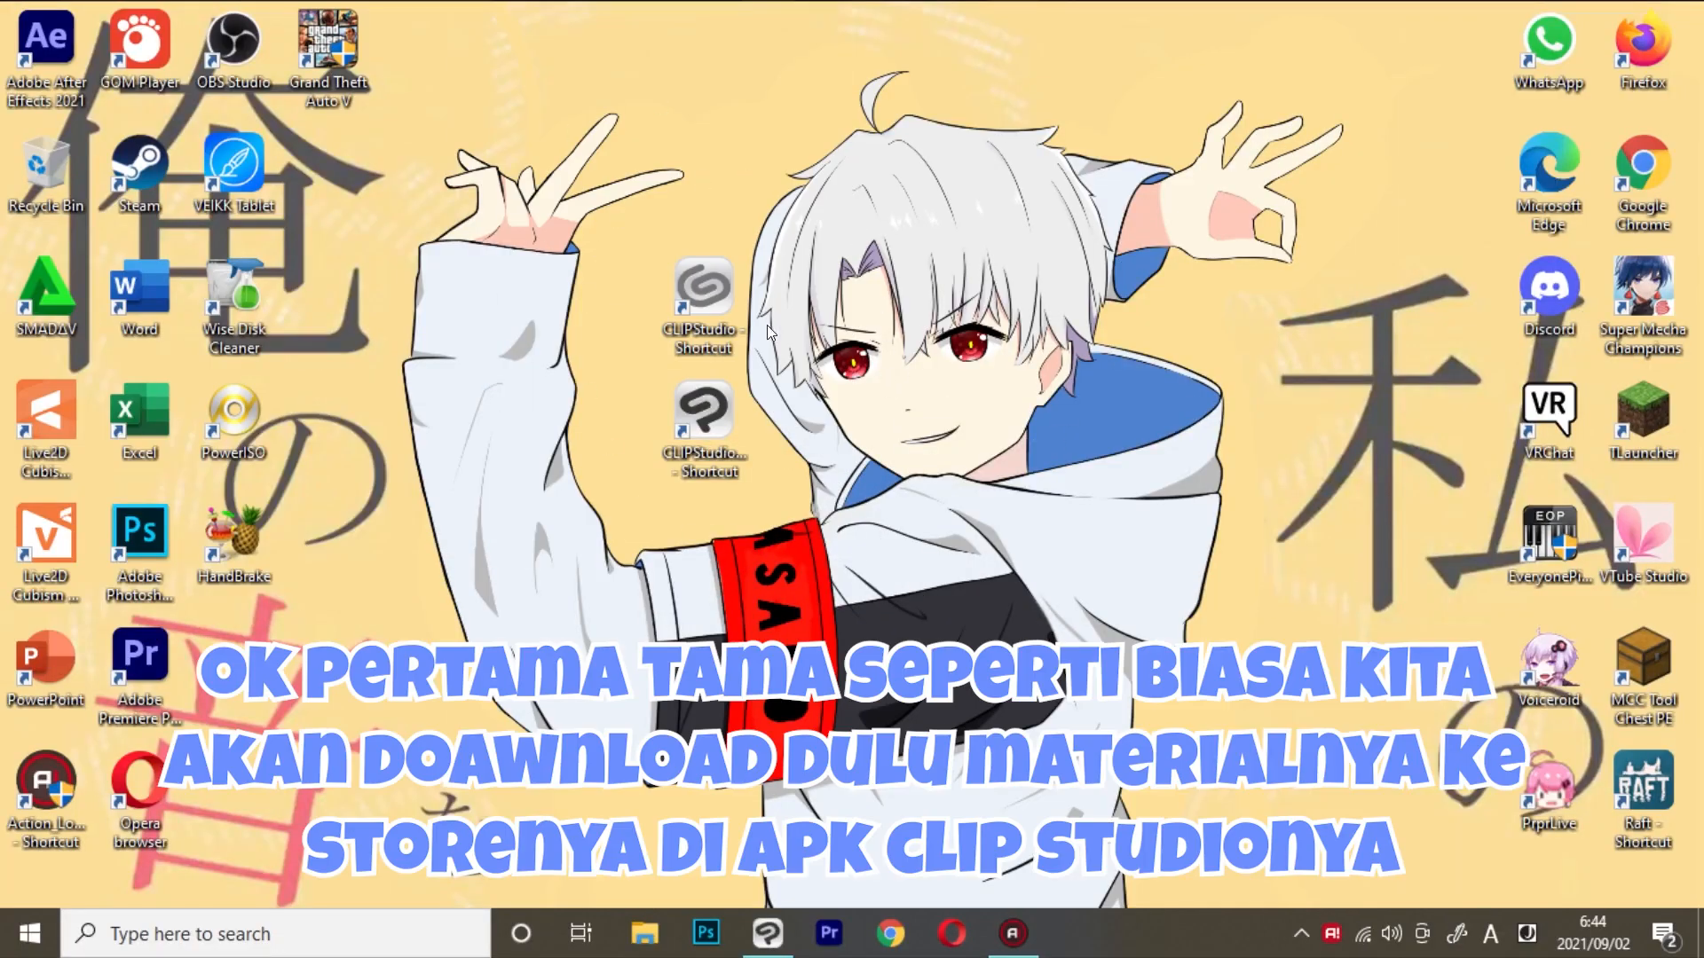
- Open CLIP STUDIO and search its Assets library for "gradientmap"
double_click(701, 293)
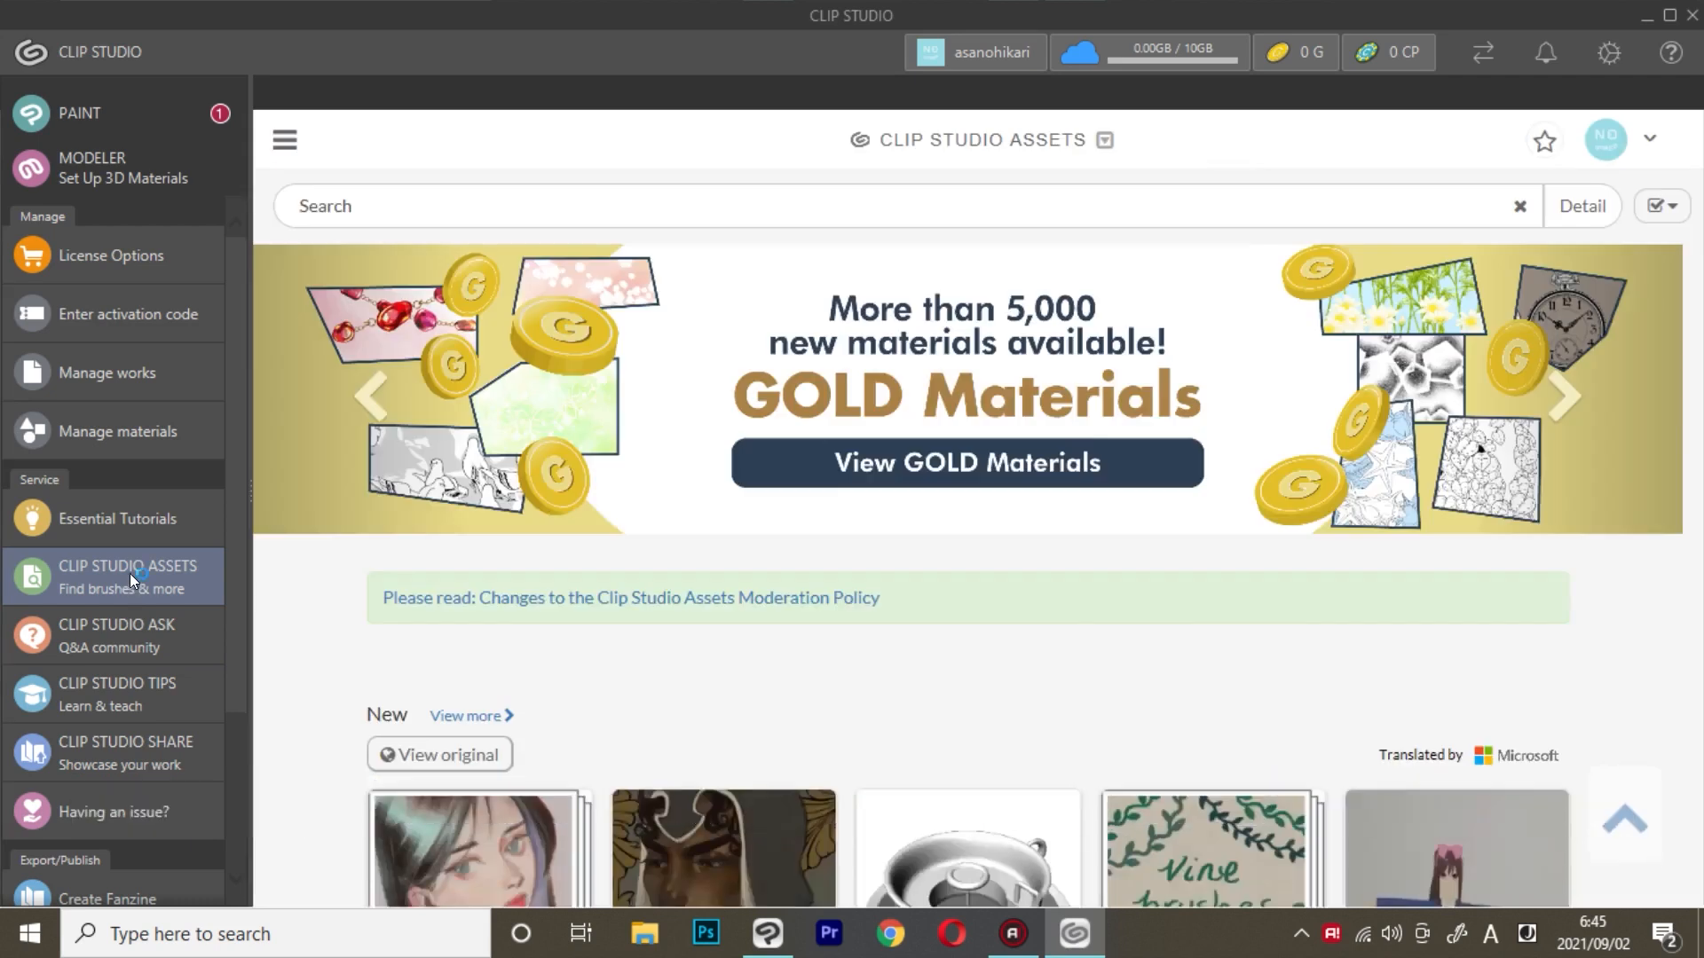
left_click(129, 579)
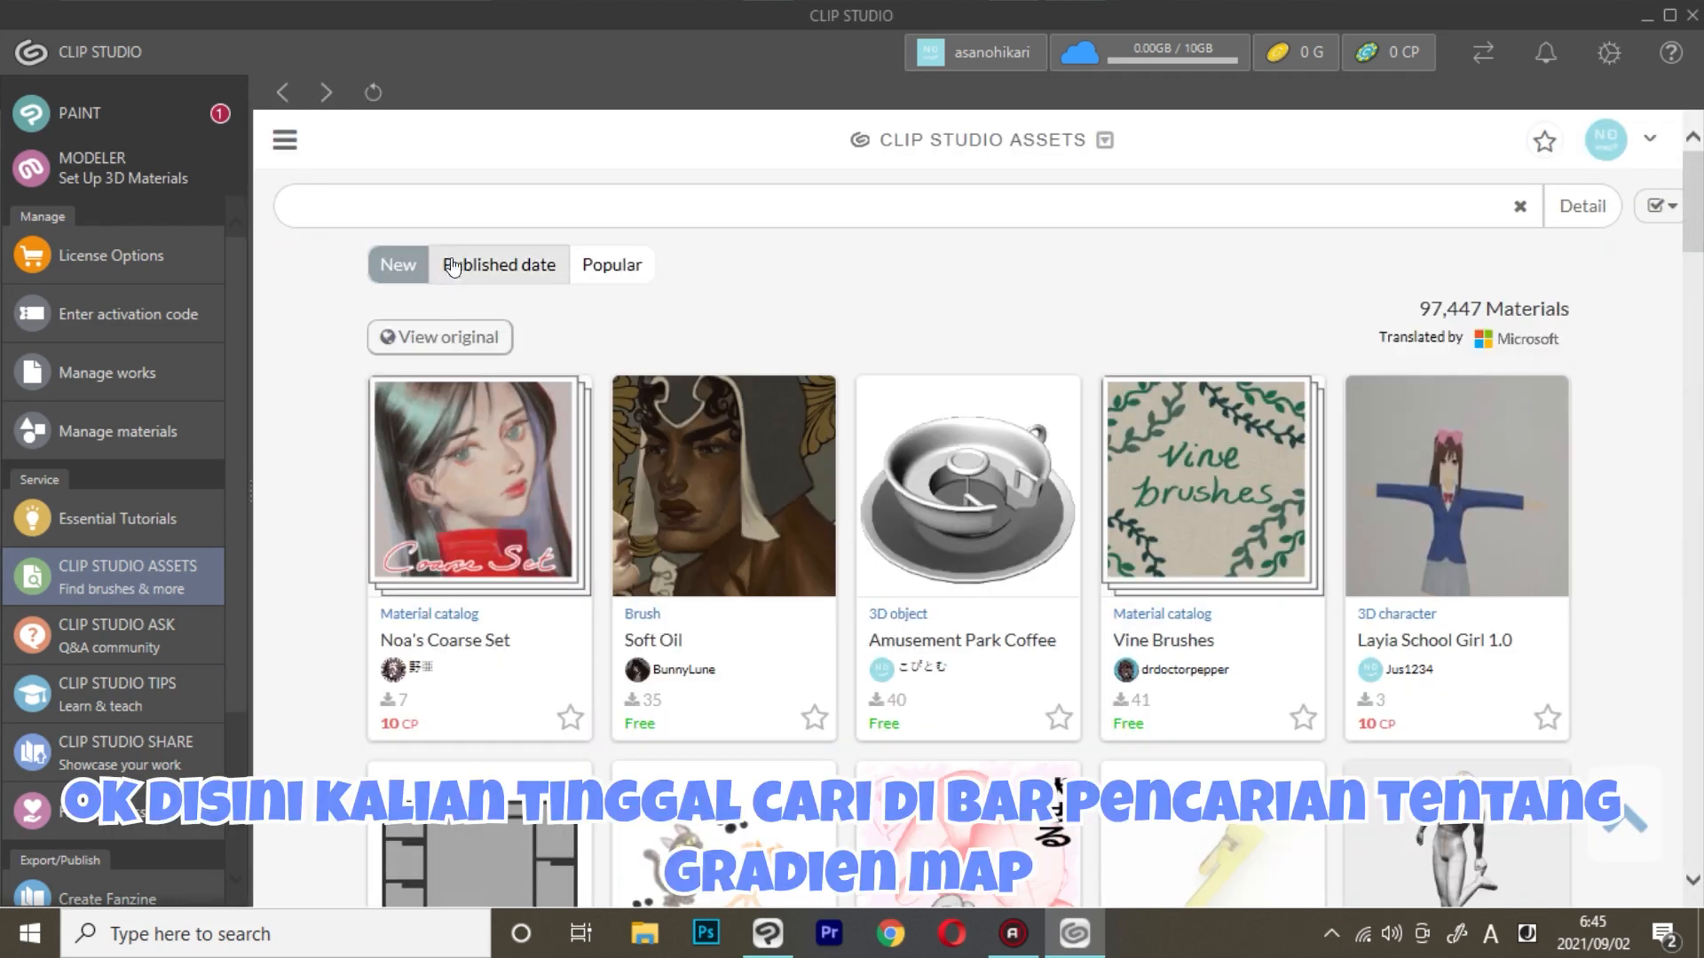
left_click(472, 201)
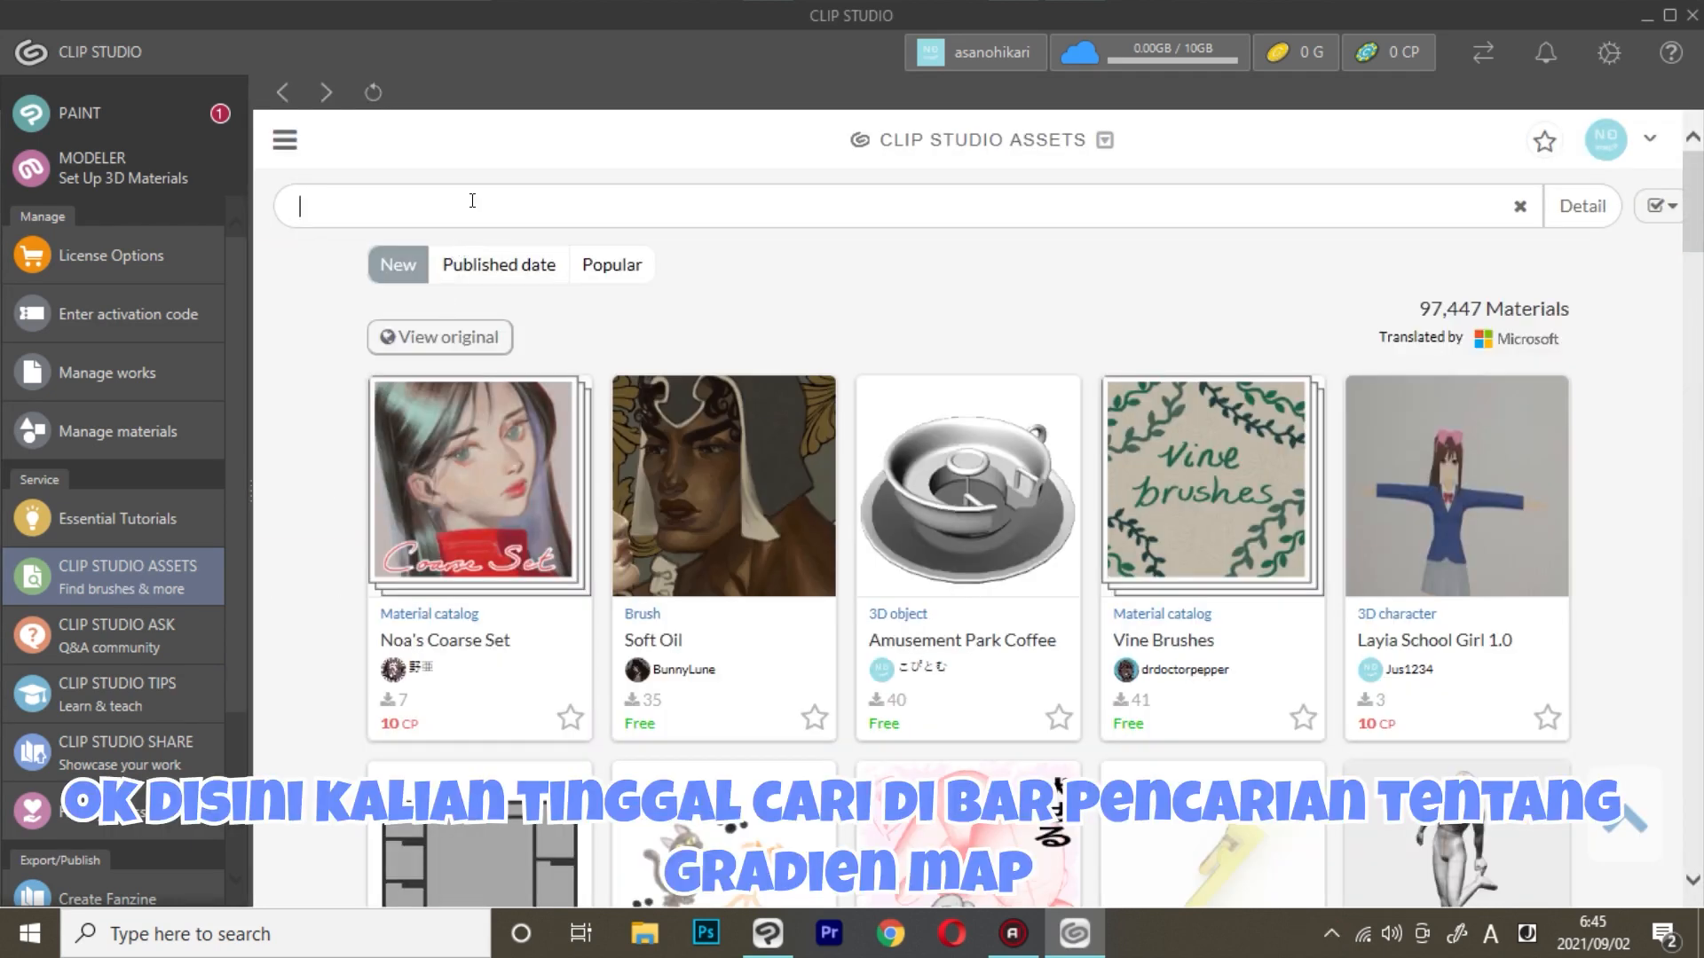
type("gradientmap")
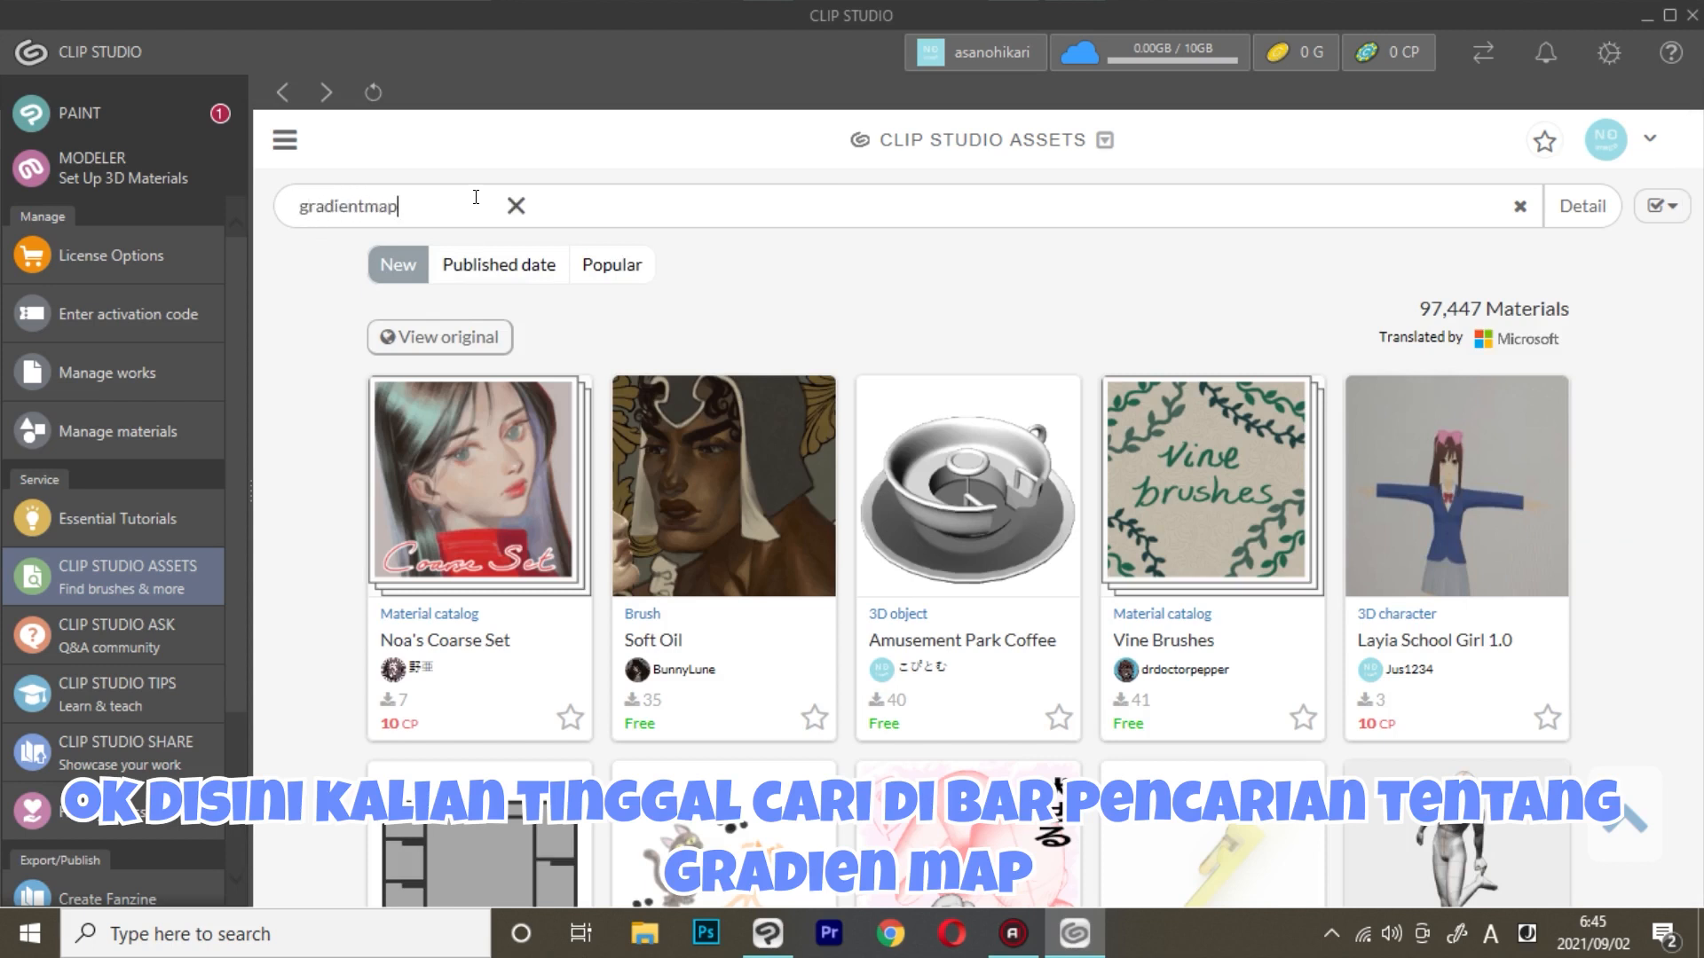
key("Return")
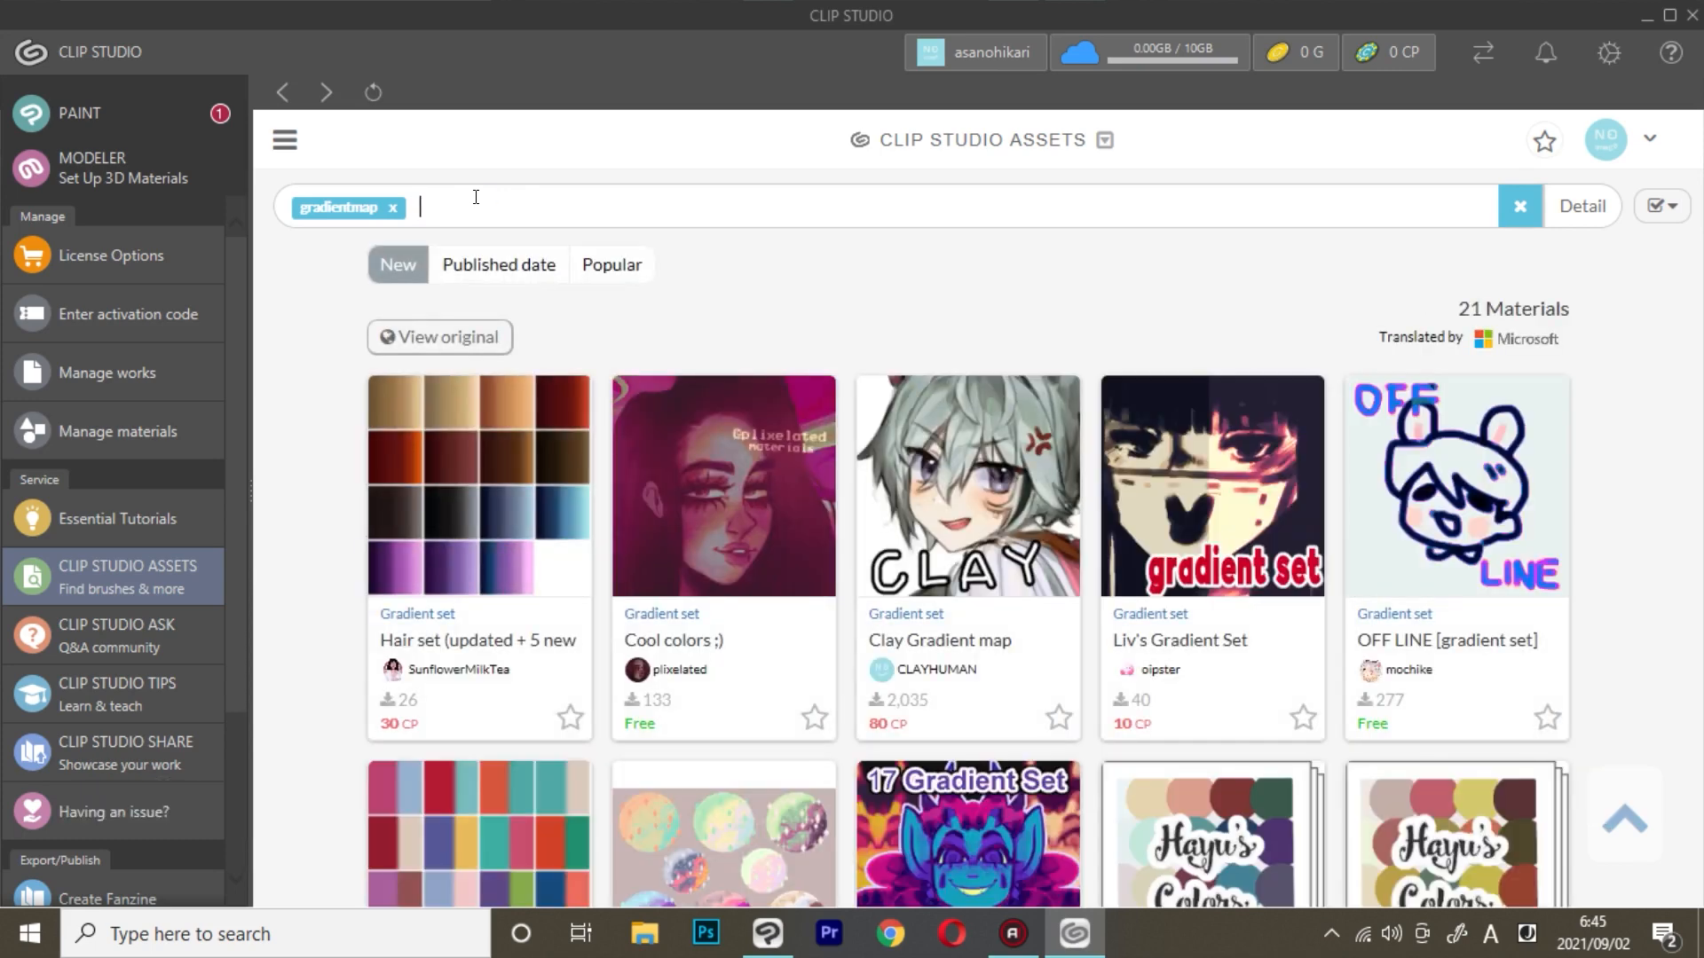
- Browse the gradient map search results and open the page of toffl's gradient set #1.1
scroll(743, 466, "down", 8)
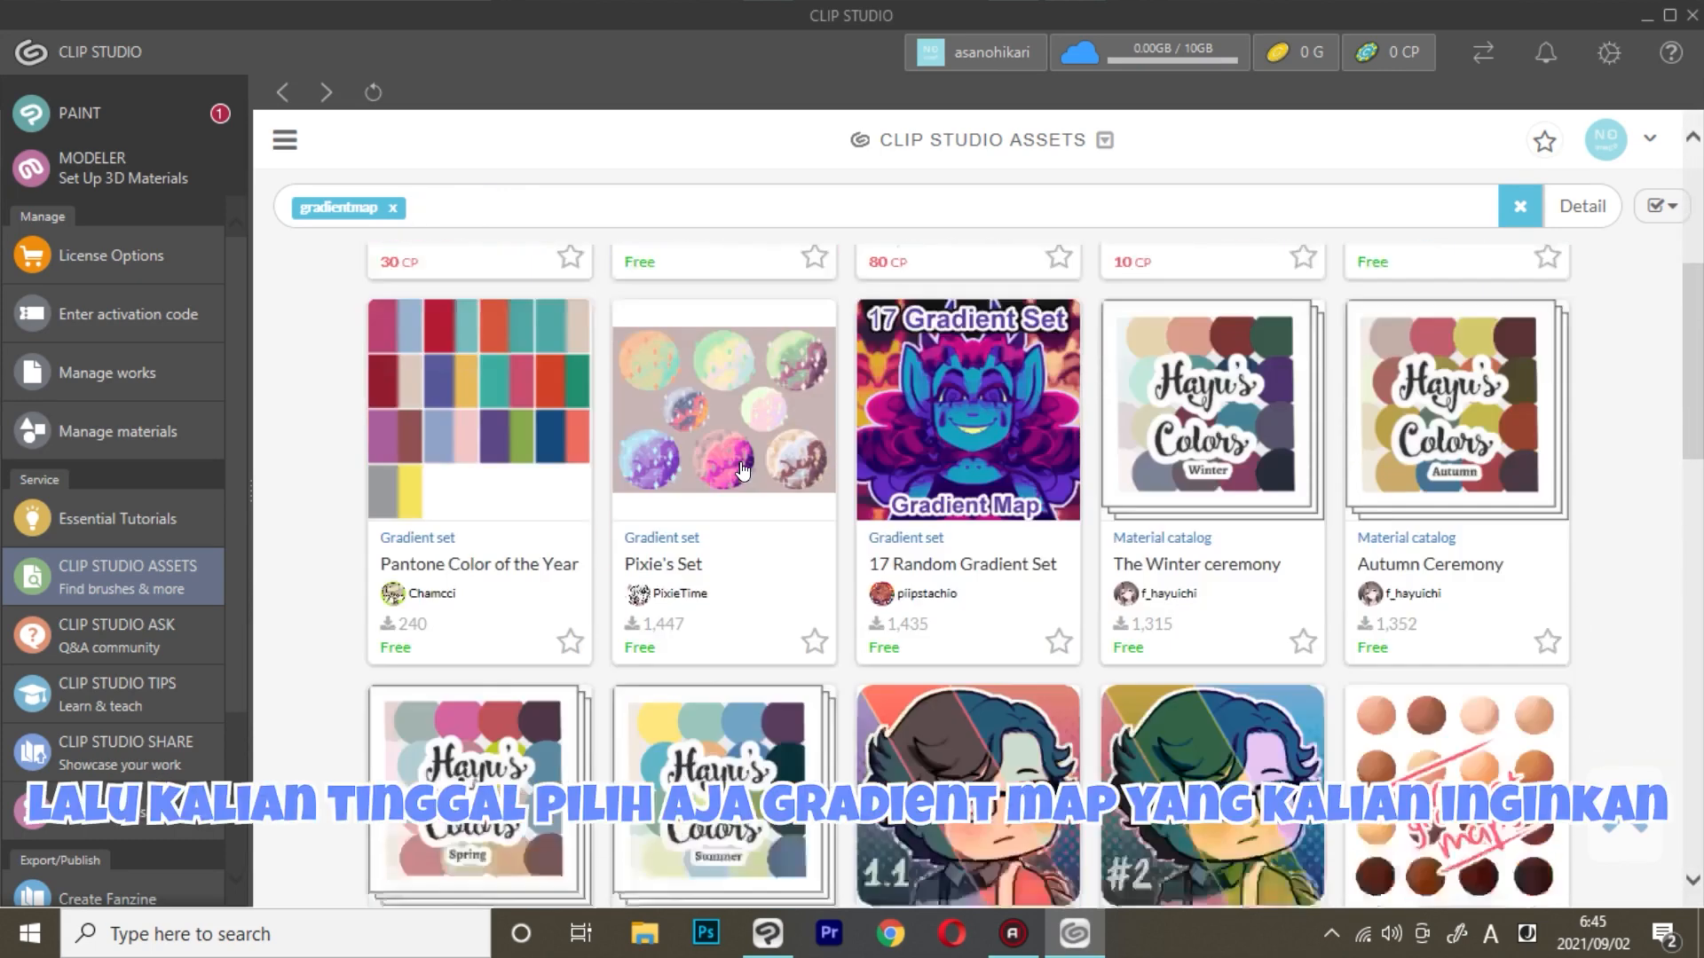
scroll(744, 461, "down", 6)
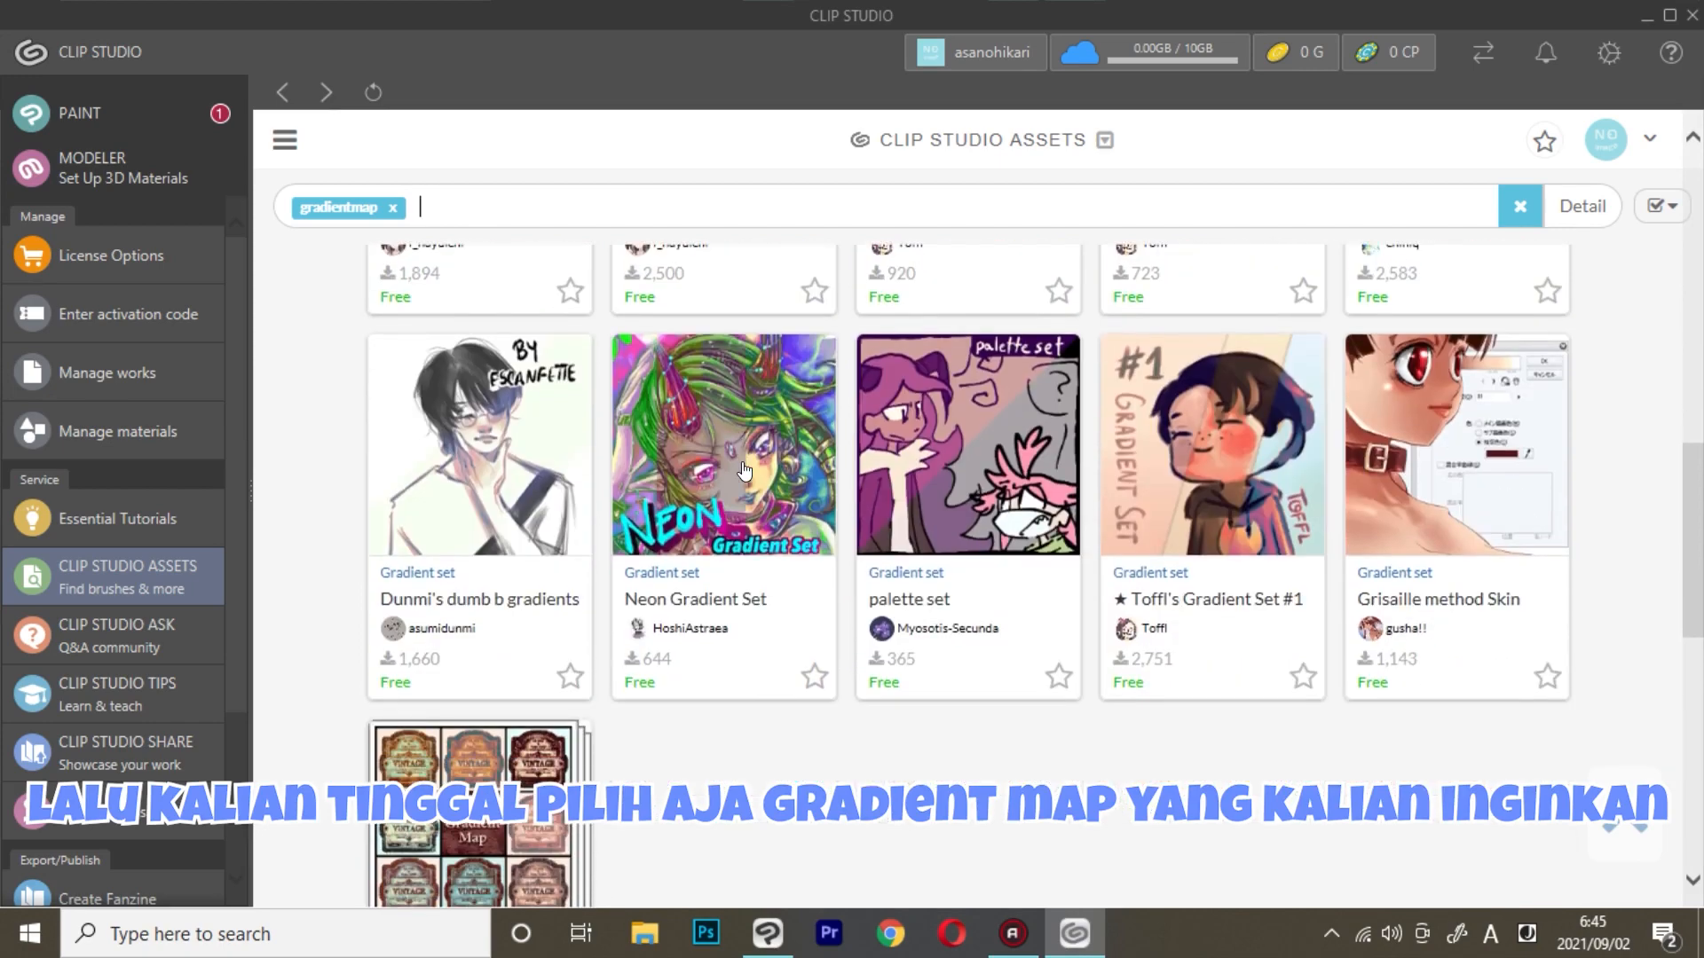
scroll(744, 470, "up", 6)
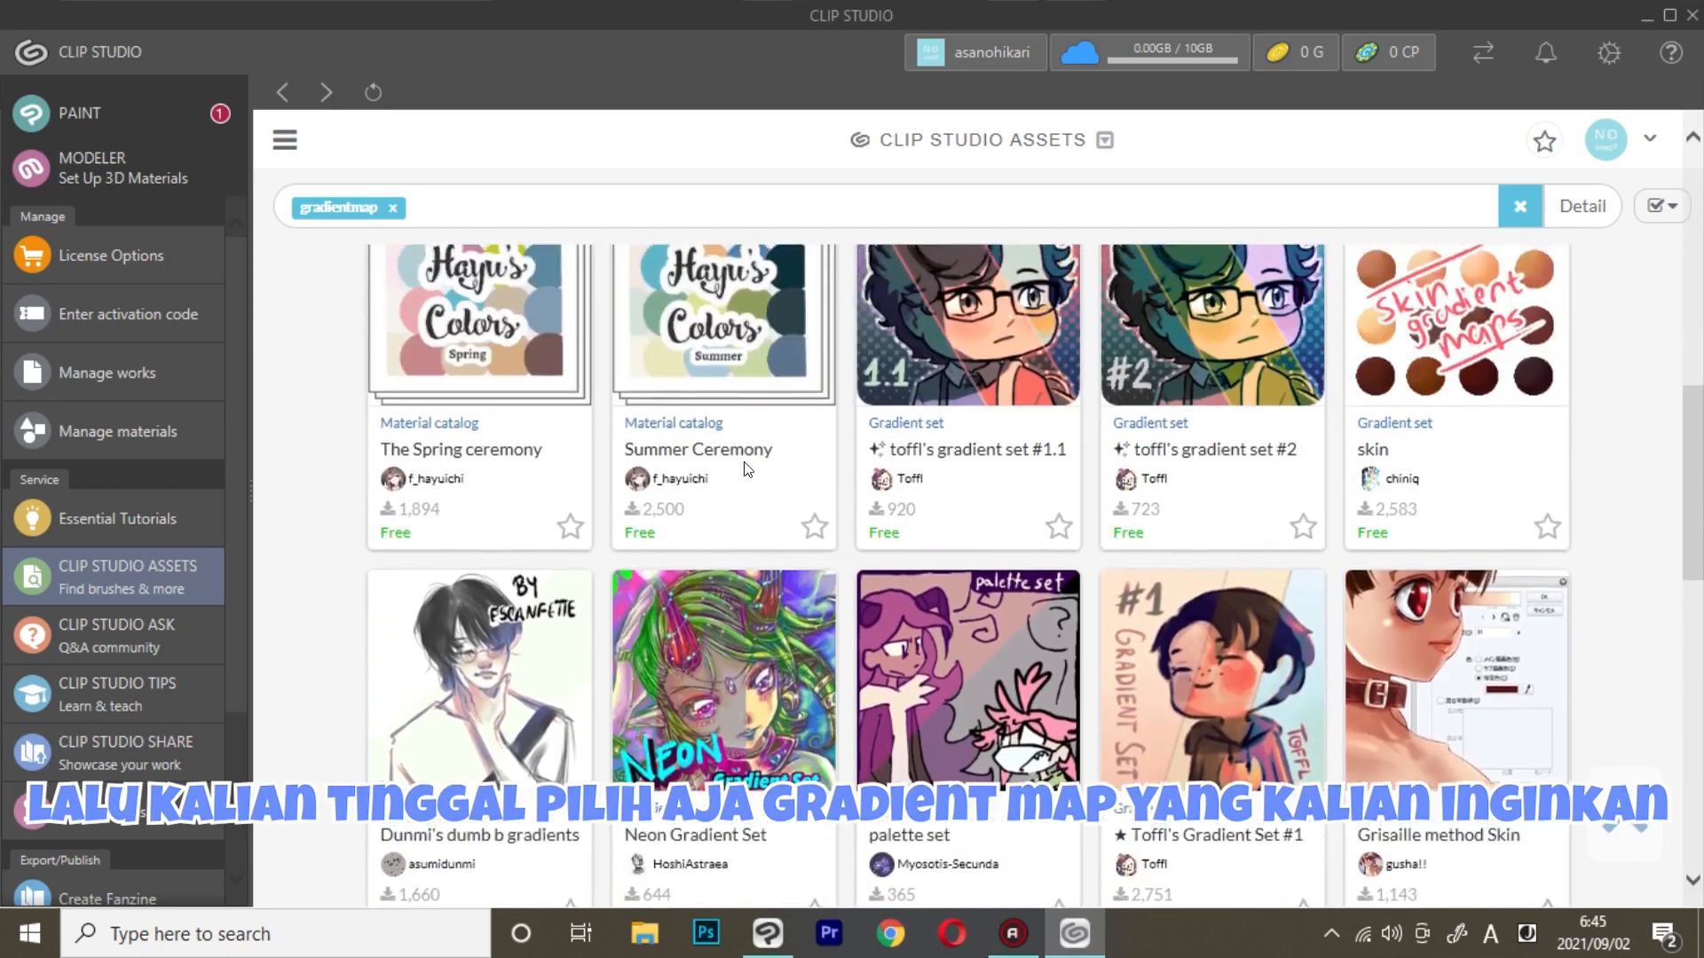
scroll(744, 462, "up", 4)
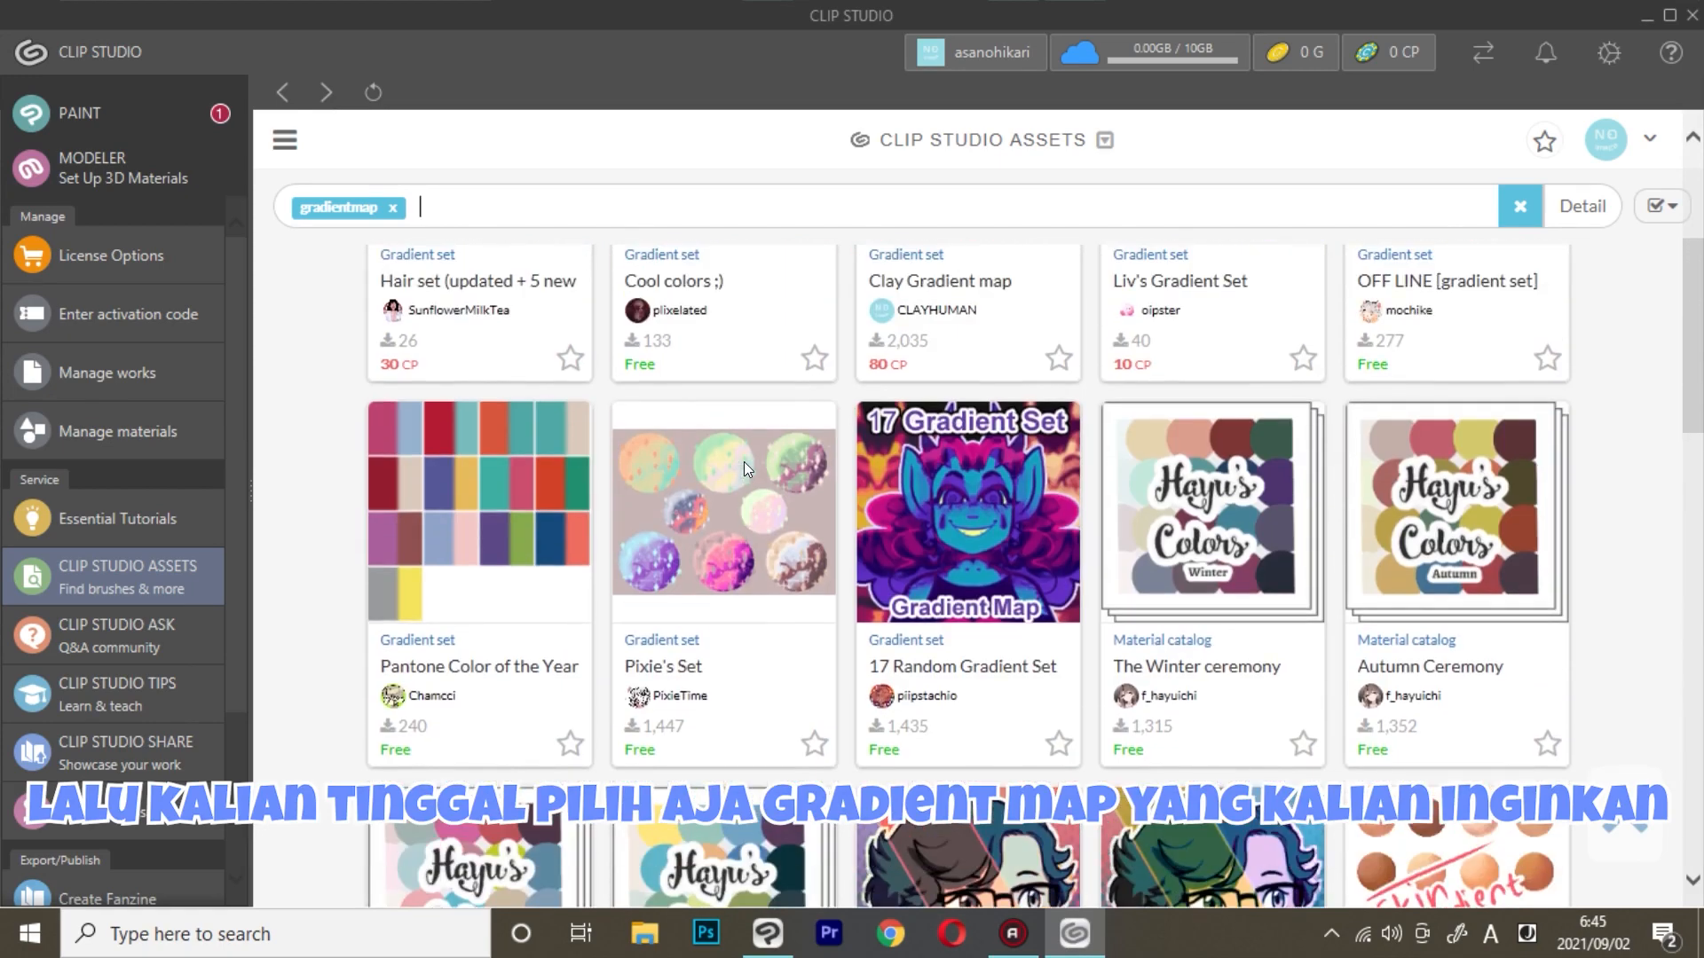
scroll(743, 461, "up", 5)
scroll(743, 470, "up", 1)
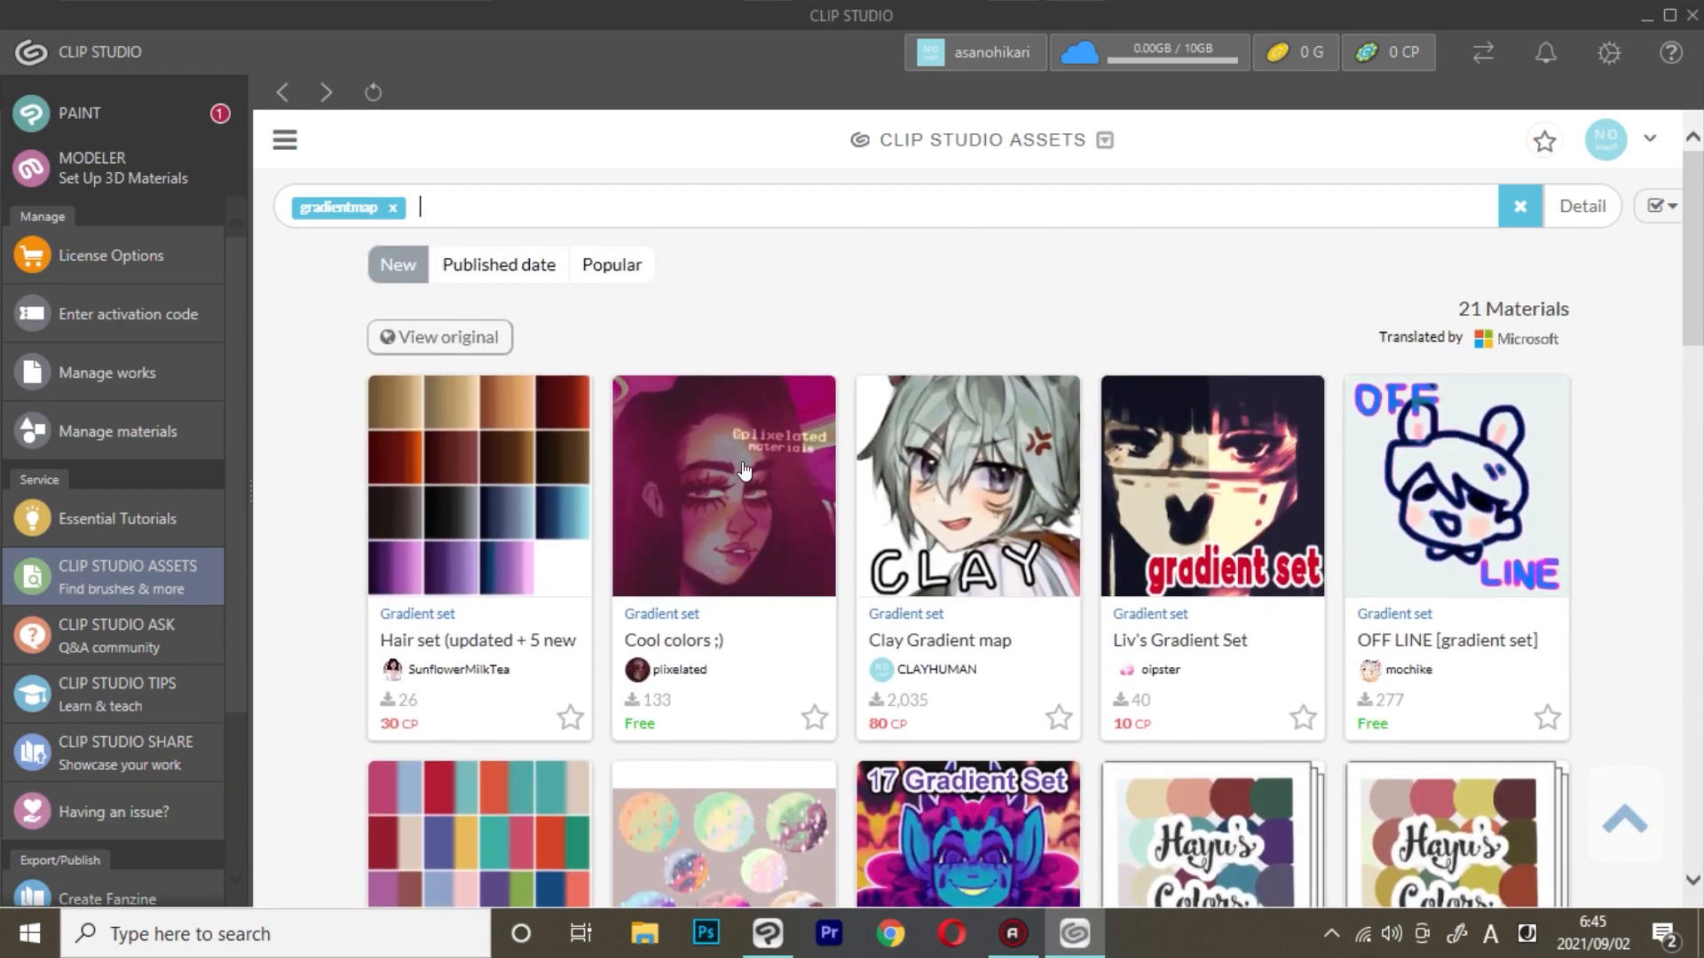
scroll(743, 470, "down", 10)
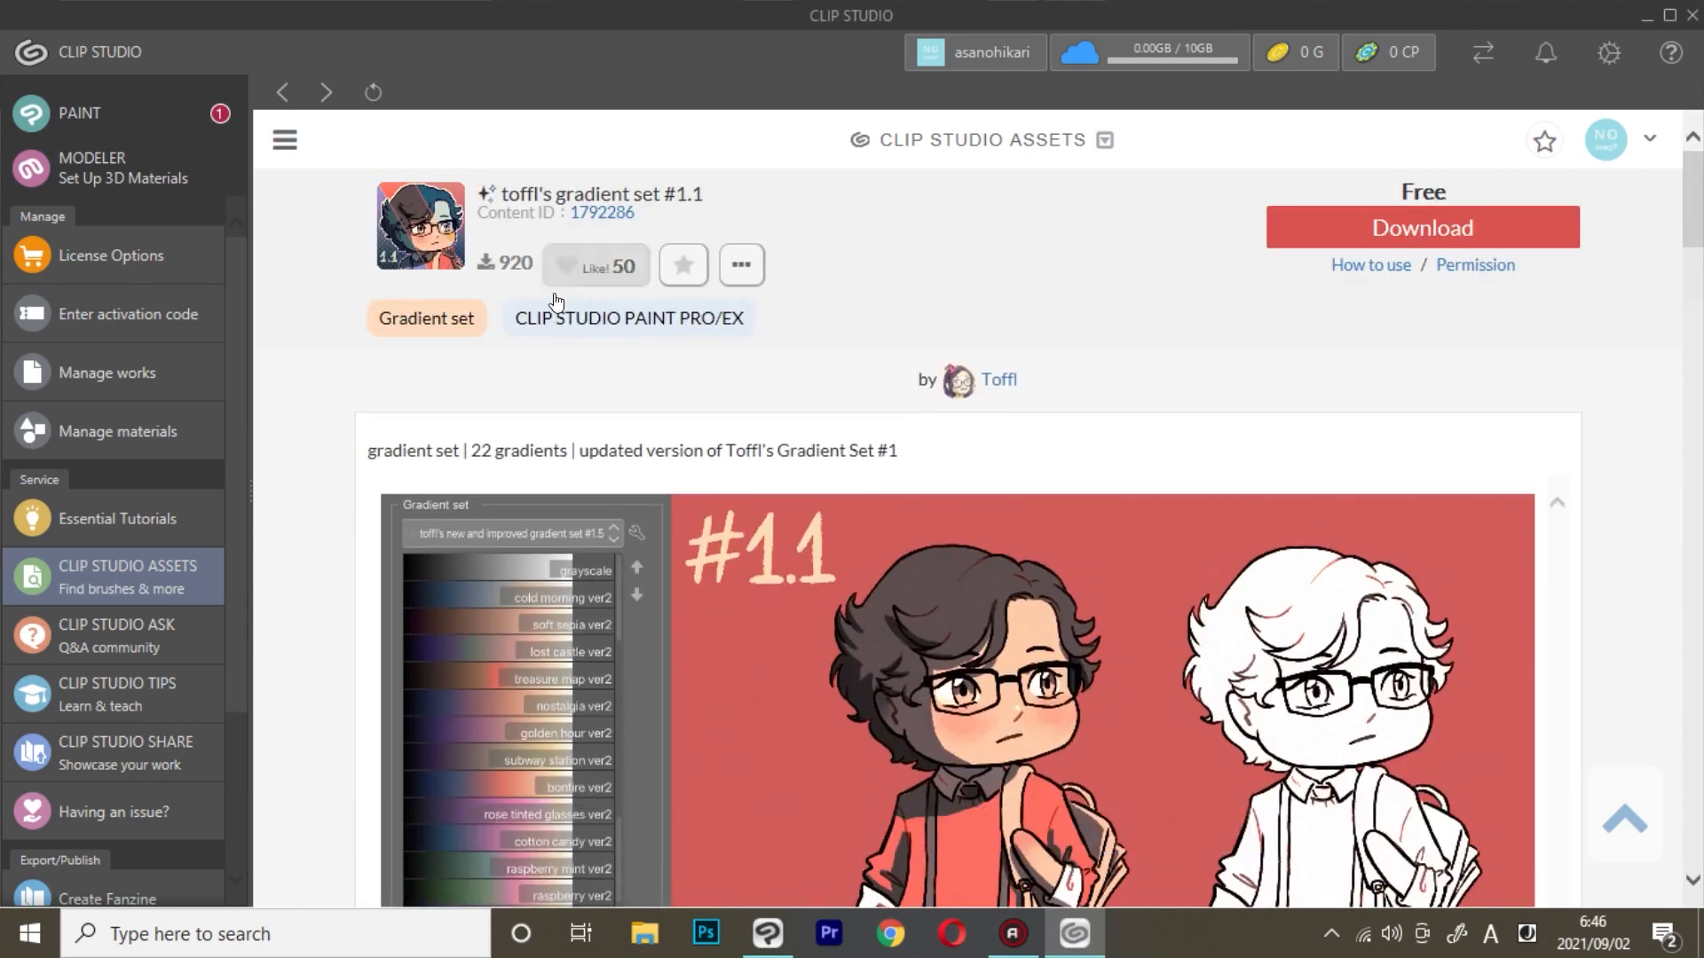
- Review the sample images of the gradients in toffl's gradient set #1.1 and download the set
scroll(548, 573, "down", 1)
scroll(1169, 543, "down", 4)
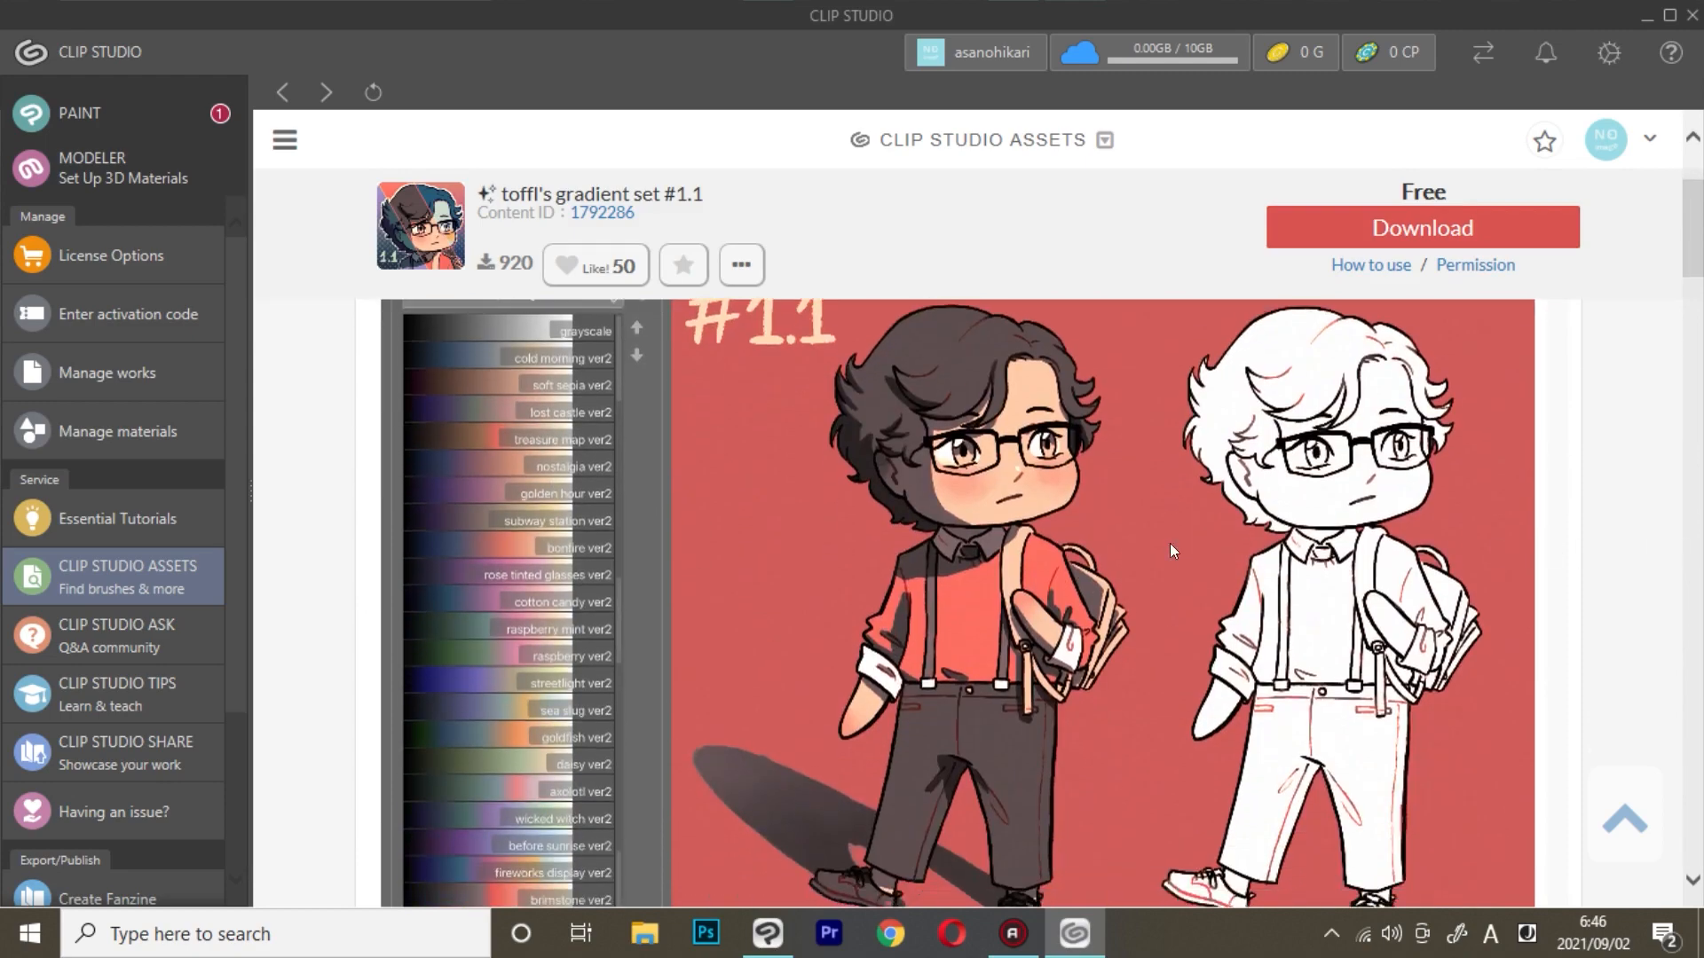
scroll(1114, 543, "down", 5)
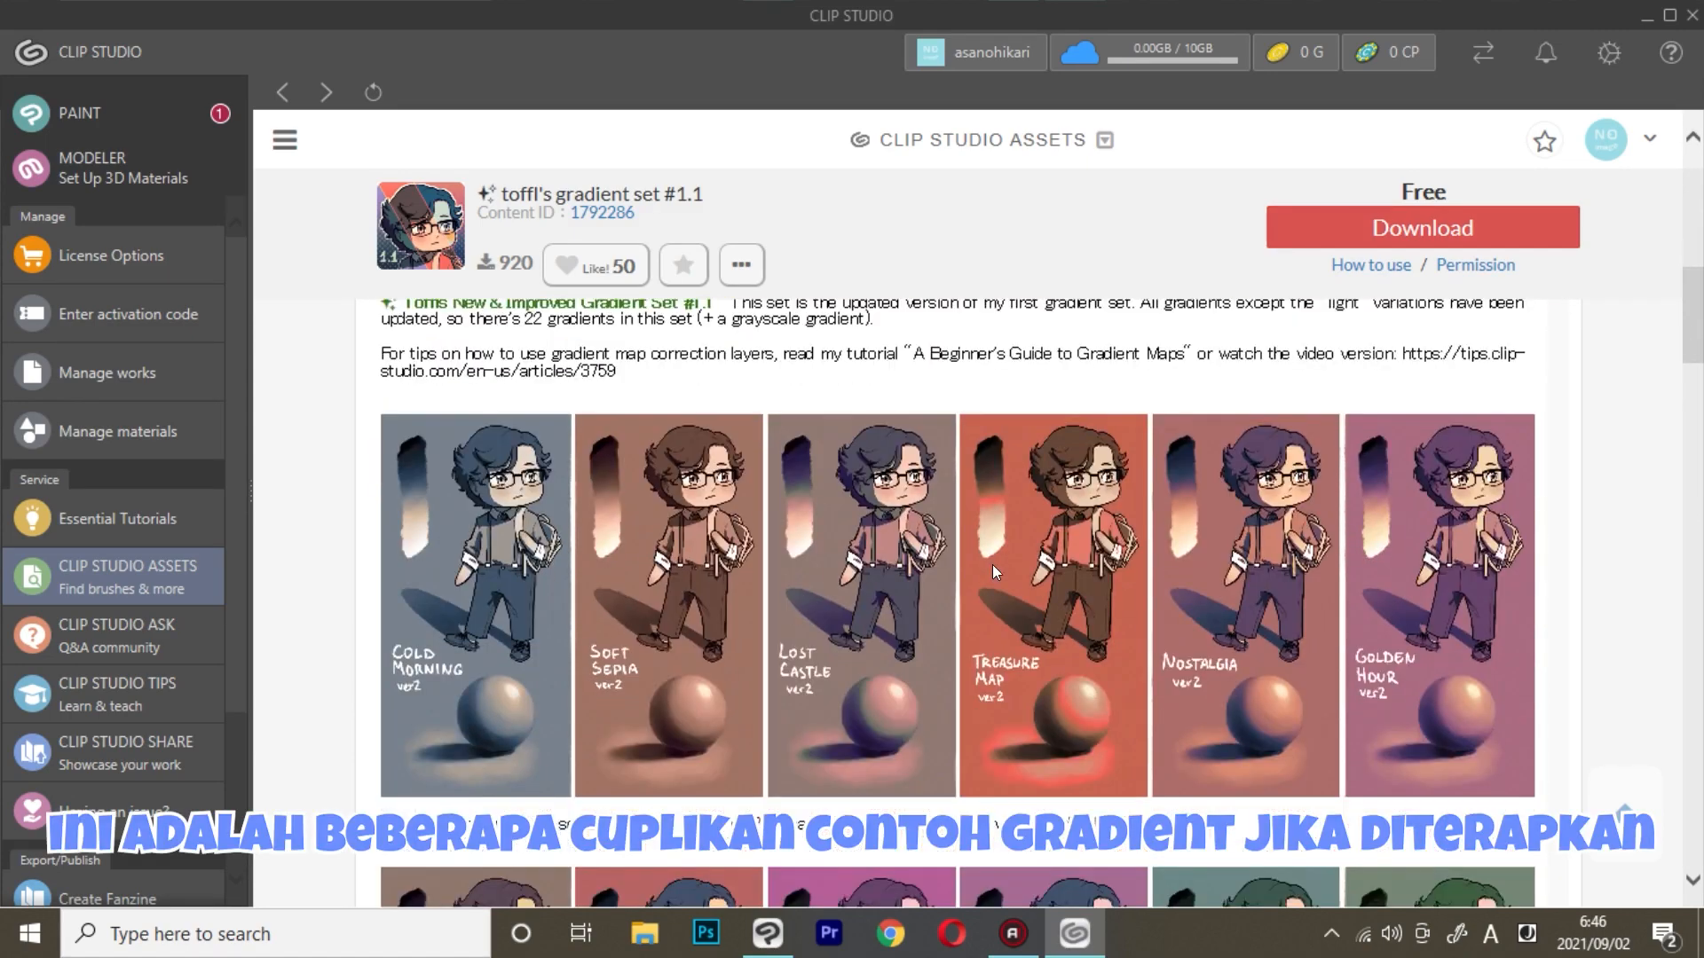
scroll(968, 566, "down", 4)
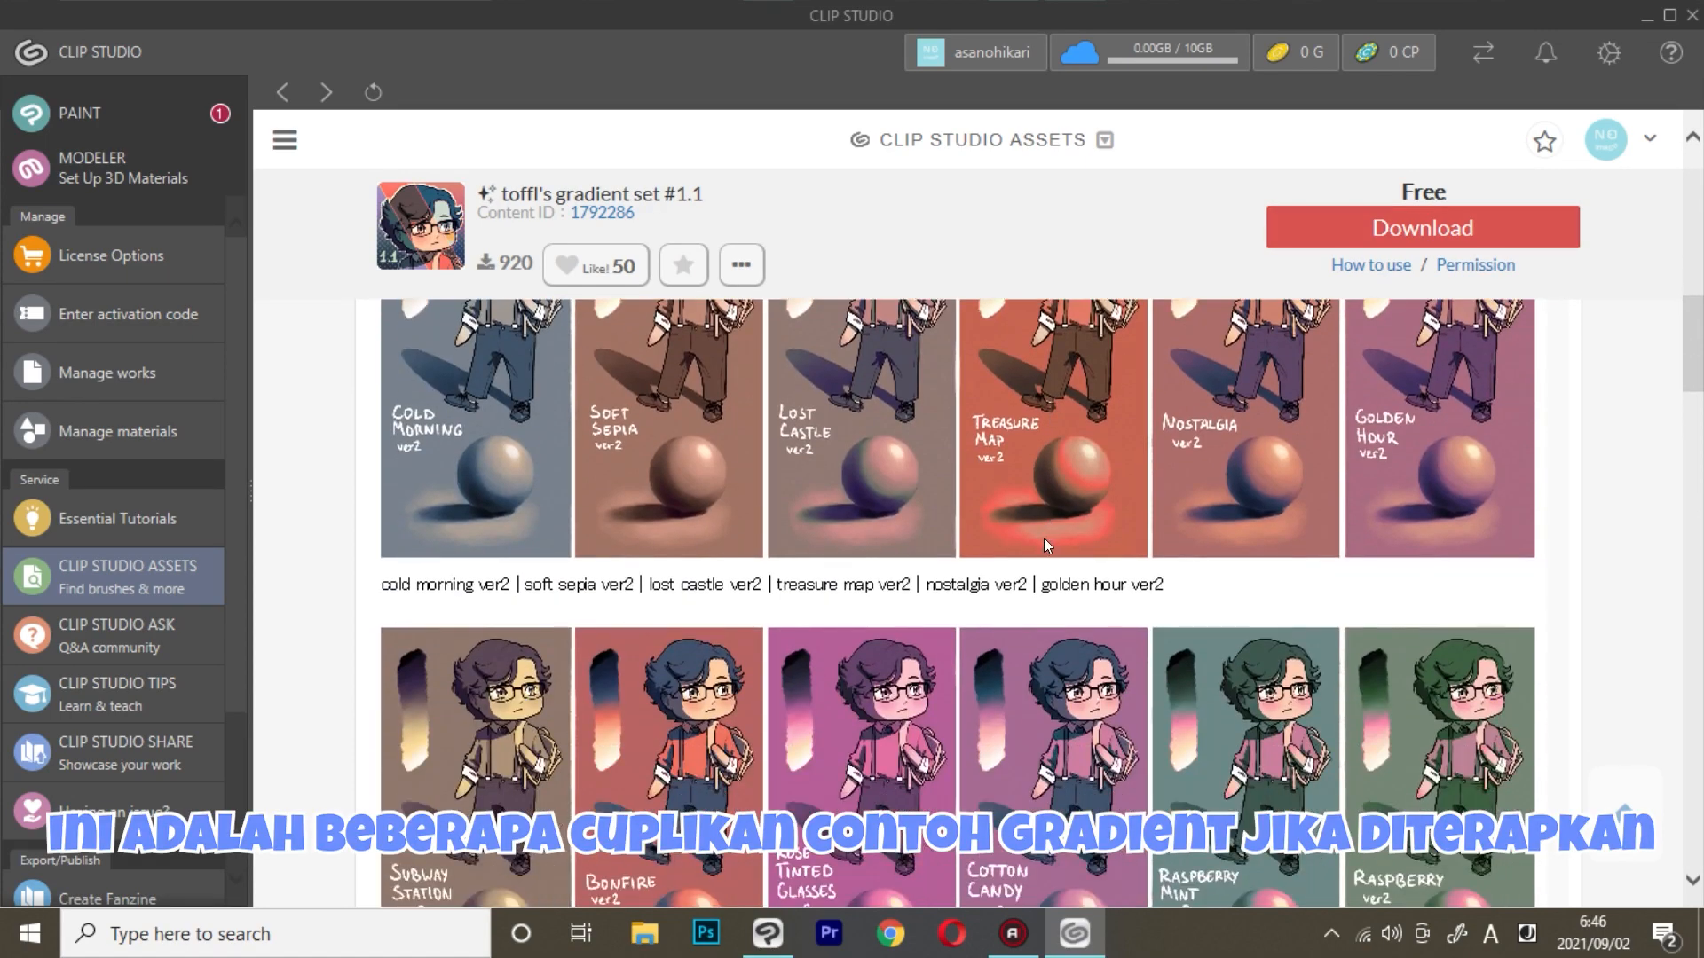
scroll(1014, 550, "down", 13)
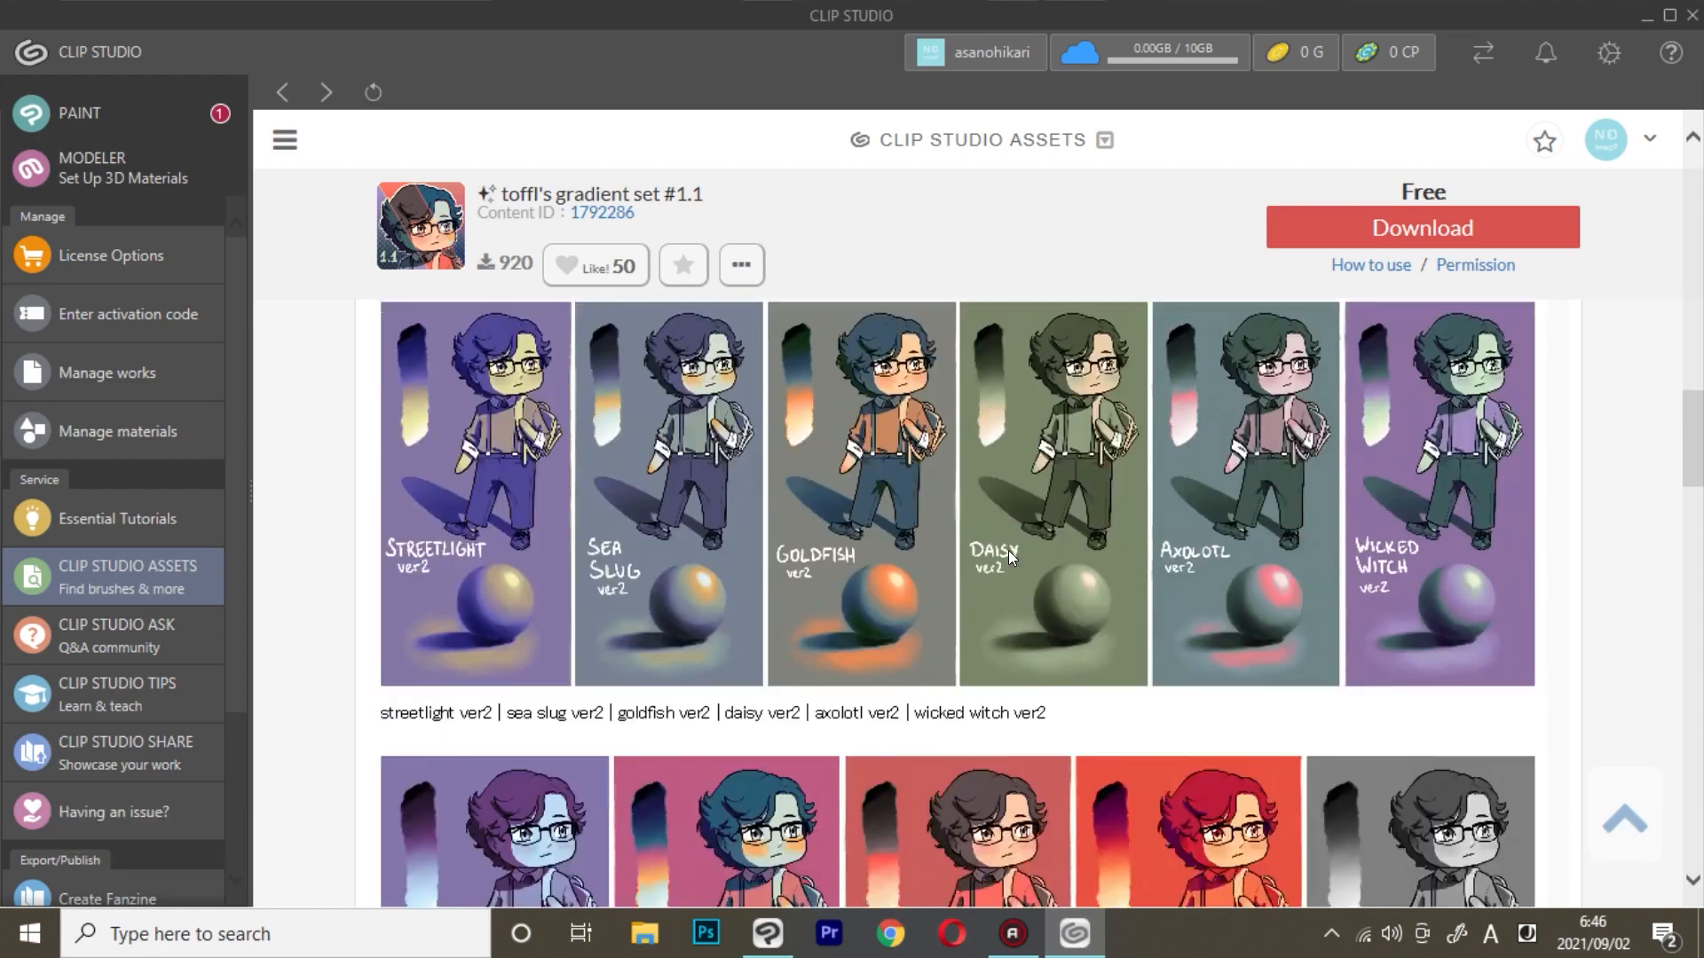
scroll(1008, 550, "down", 5)
scroll(1051, 550, "up", 20)
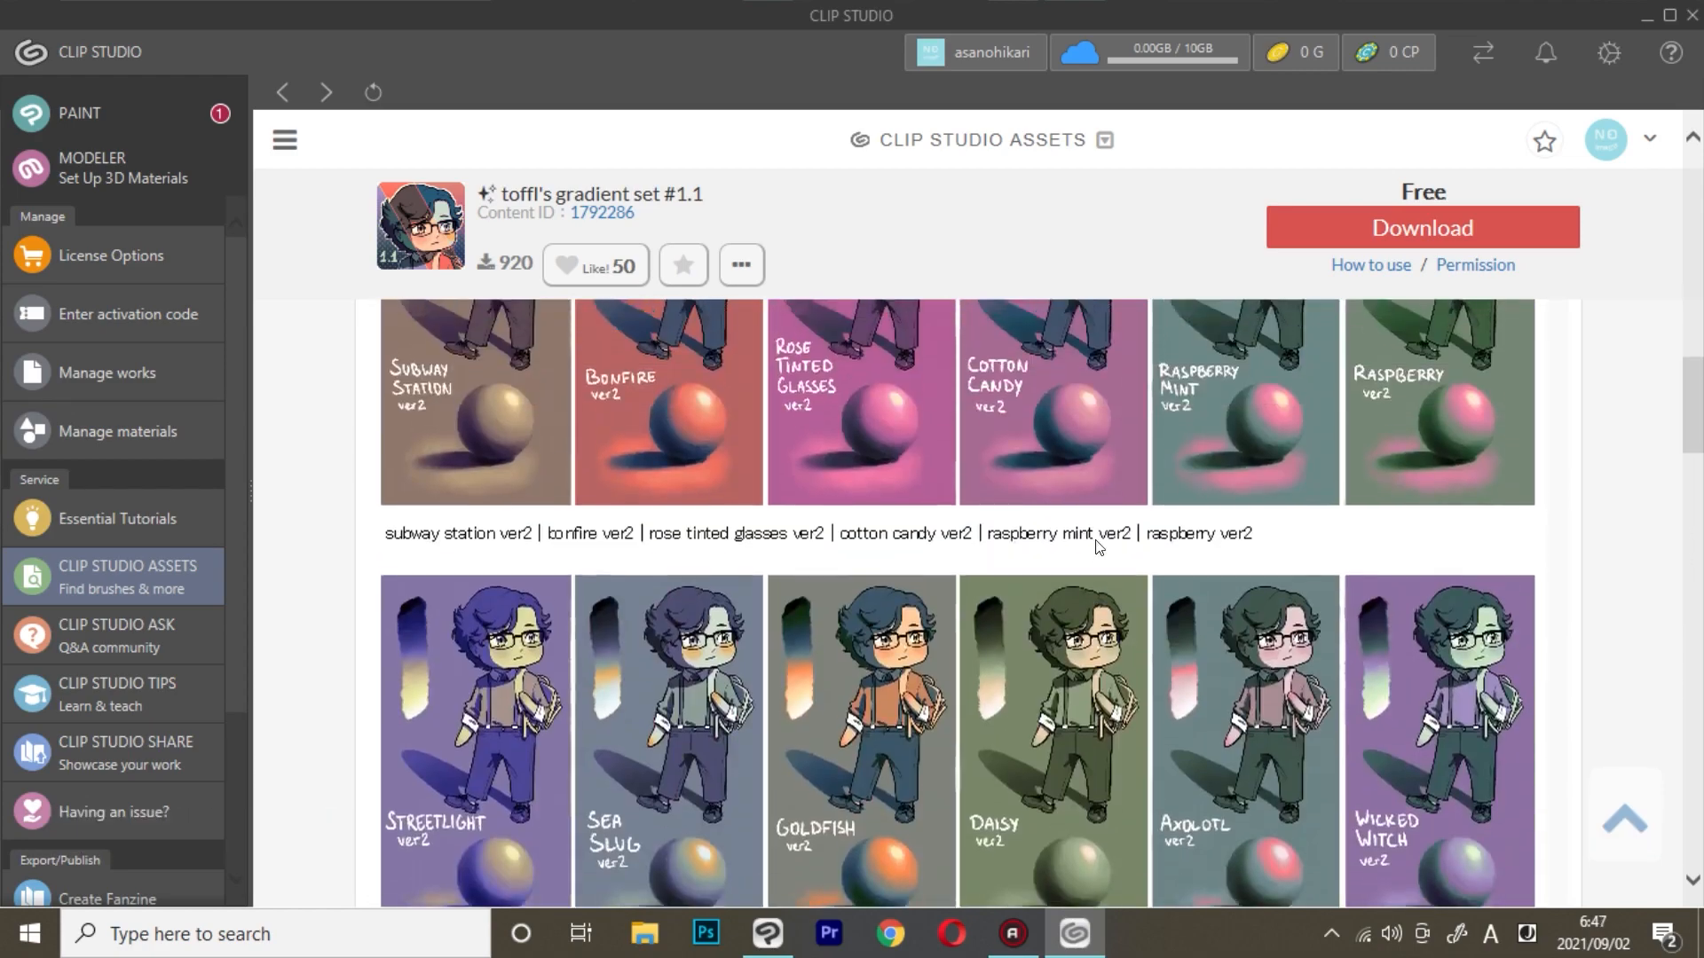
scroll(1144, 497, "up", 2)
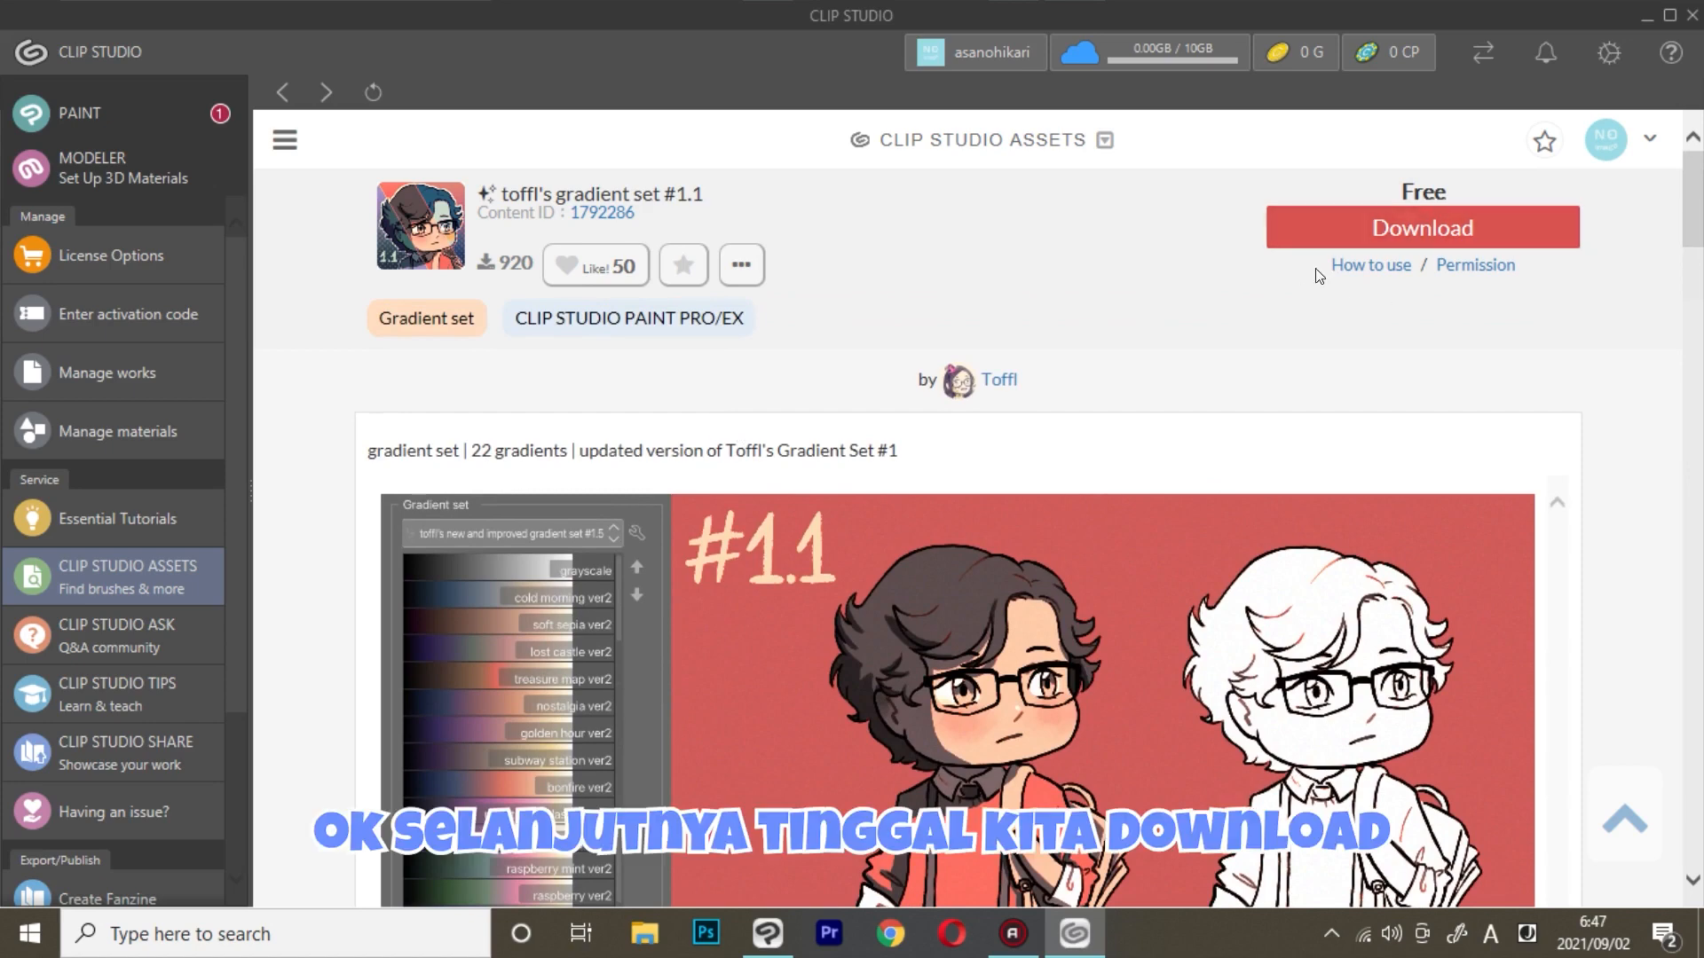
left_click(1417, 240)
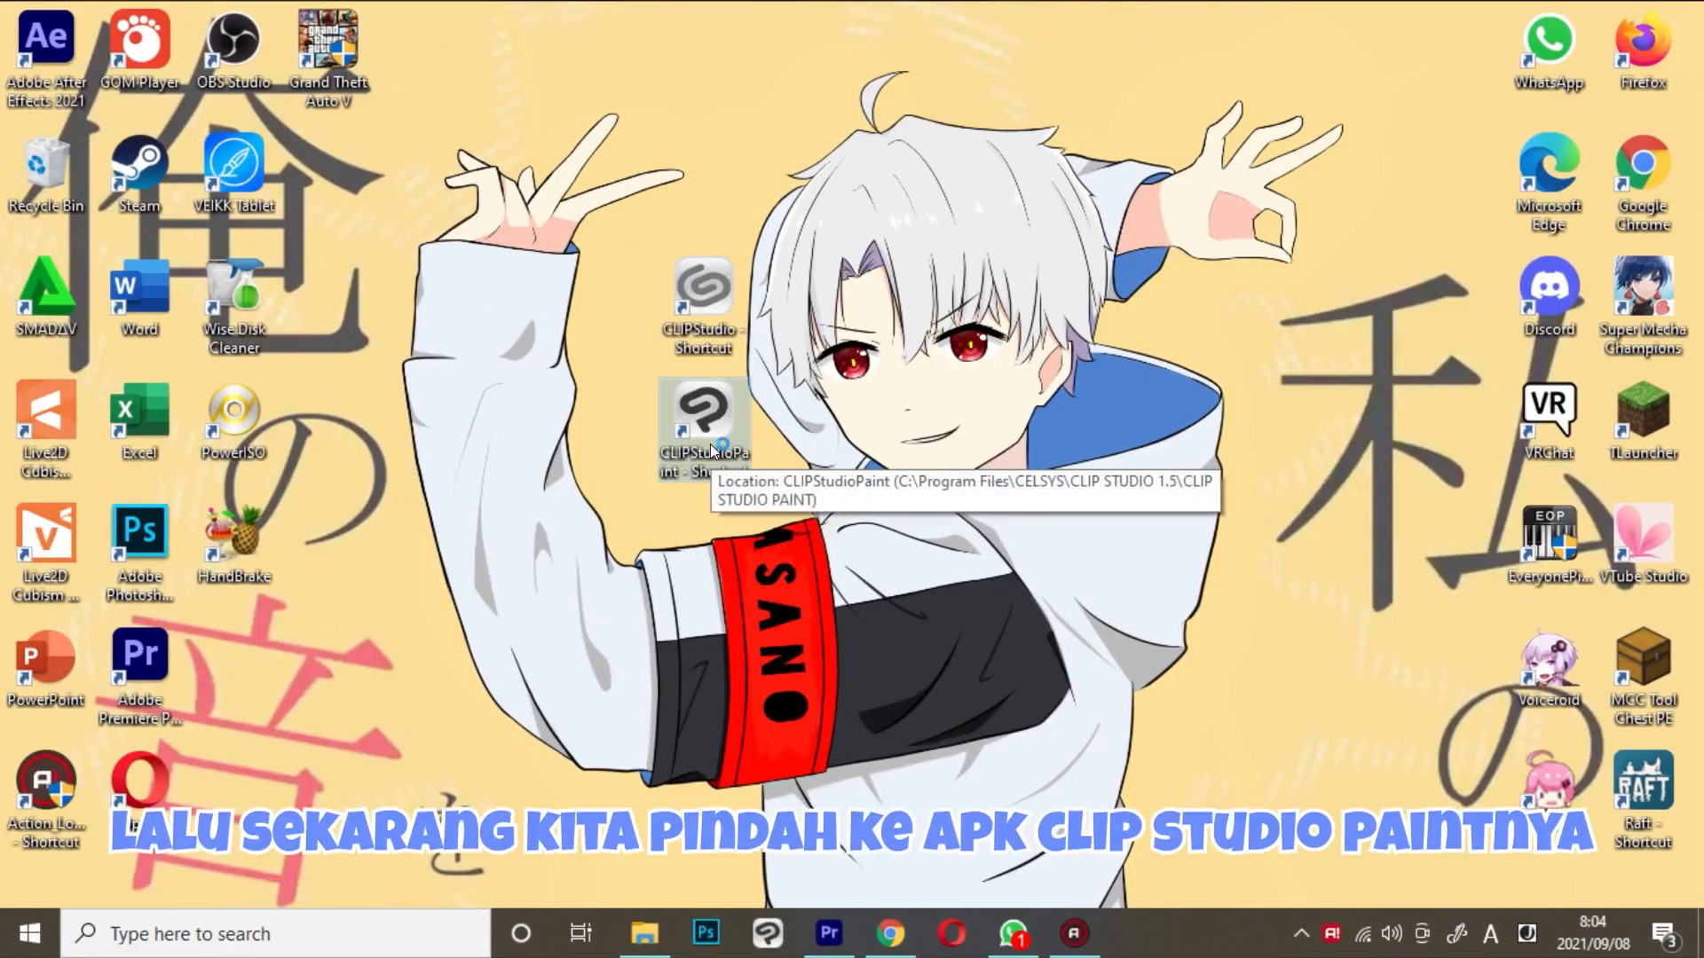
- Switch to CLIP STUDIO PAINT, show the Material palette and try adding toffl's gradient set #1.1 directly to the canvas and tools
double_click(710, 447)
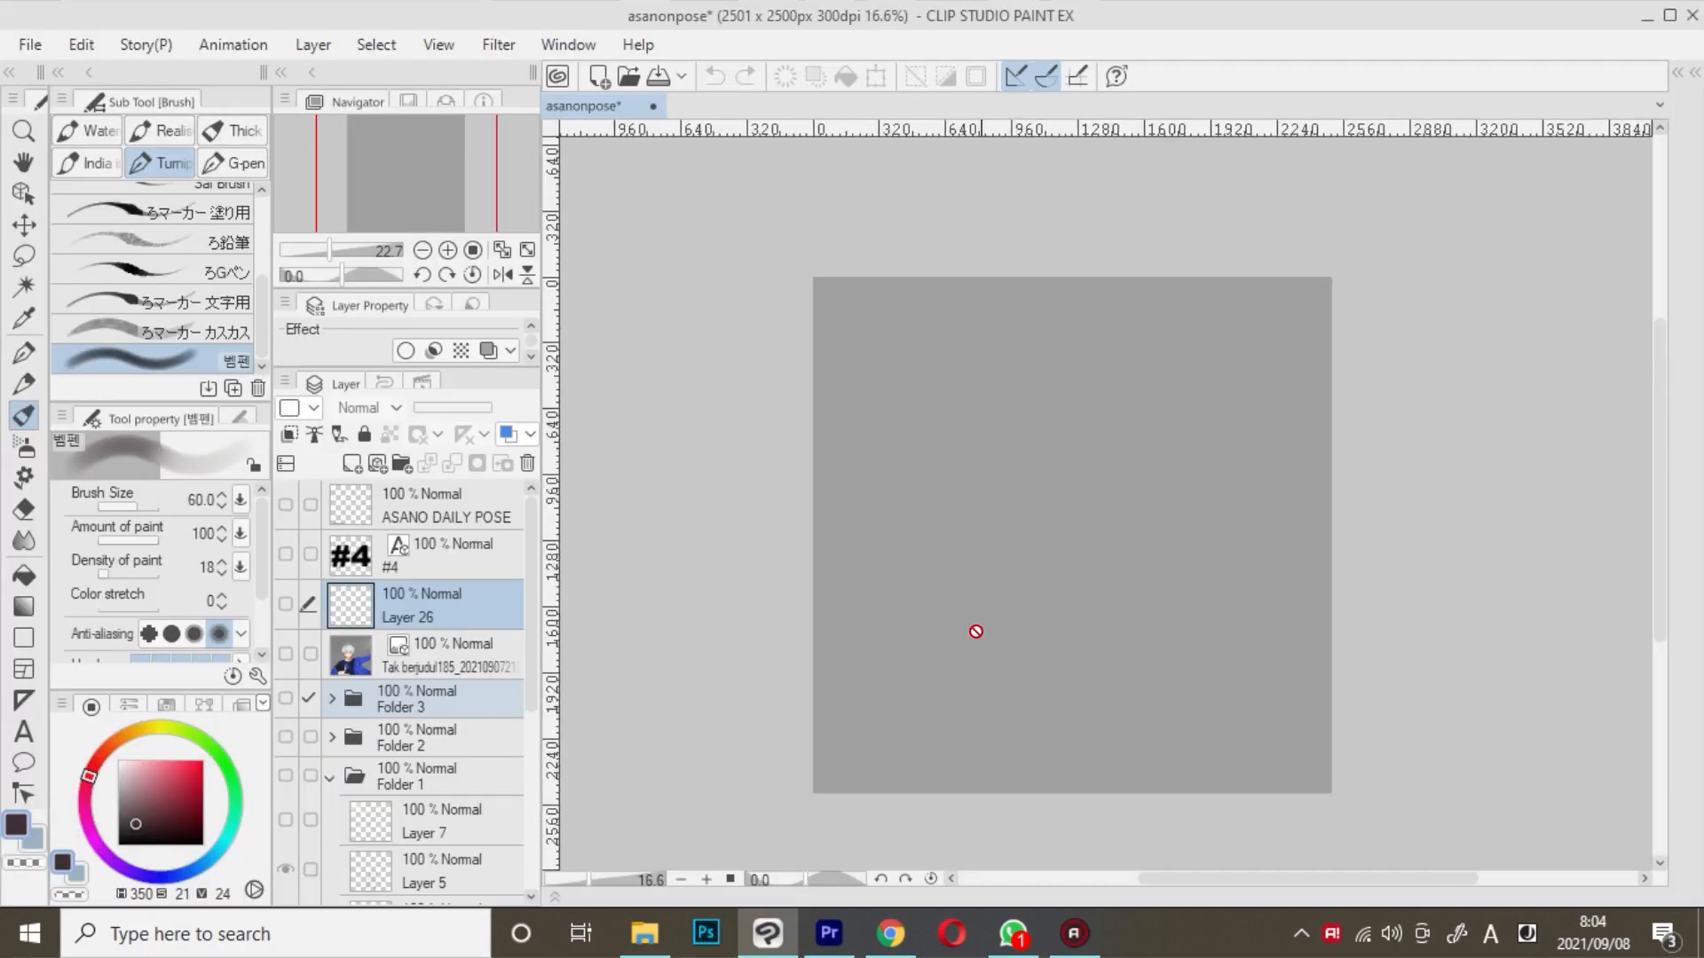
left_click(1690, 77)
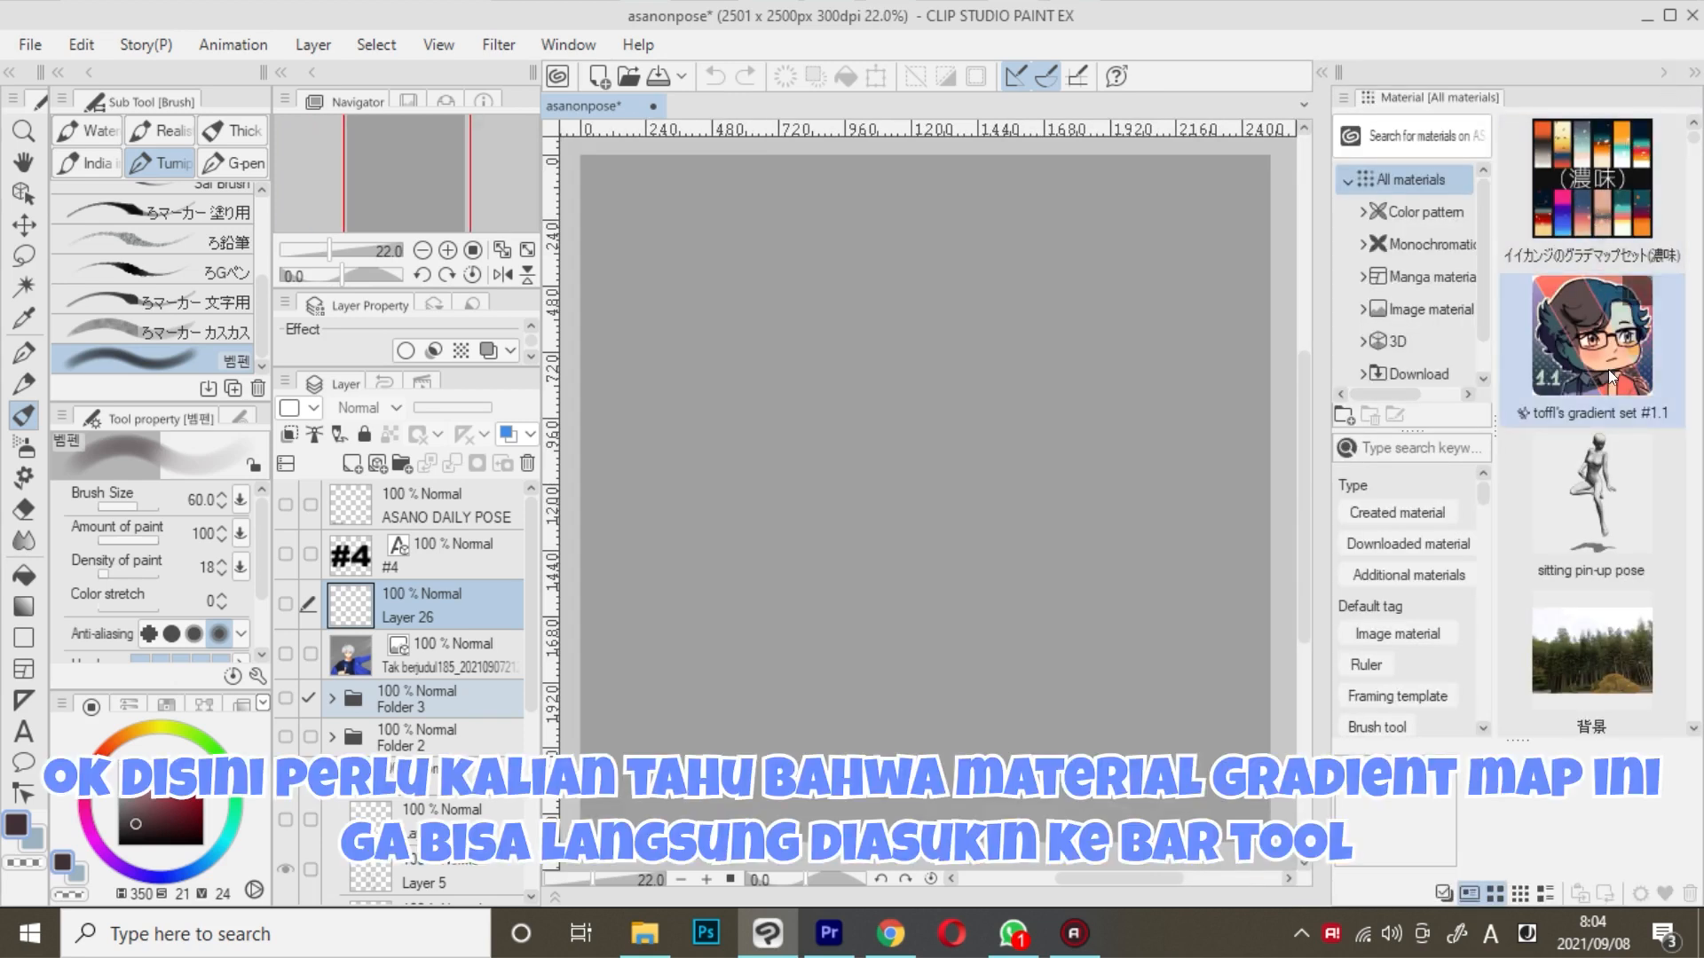
left_click_drag(1581, 352, 841, 451)
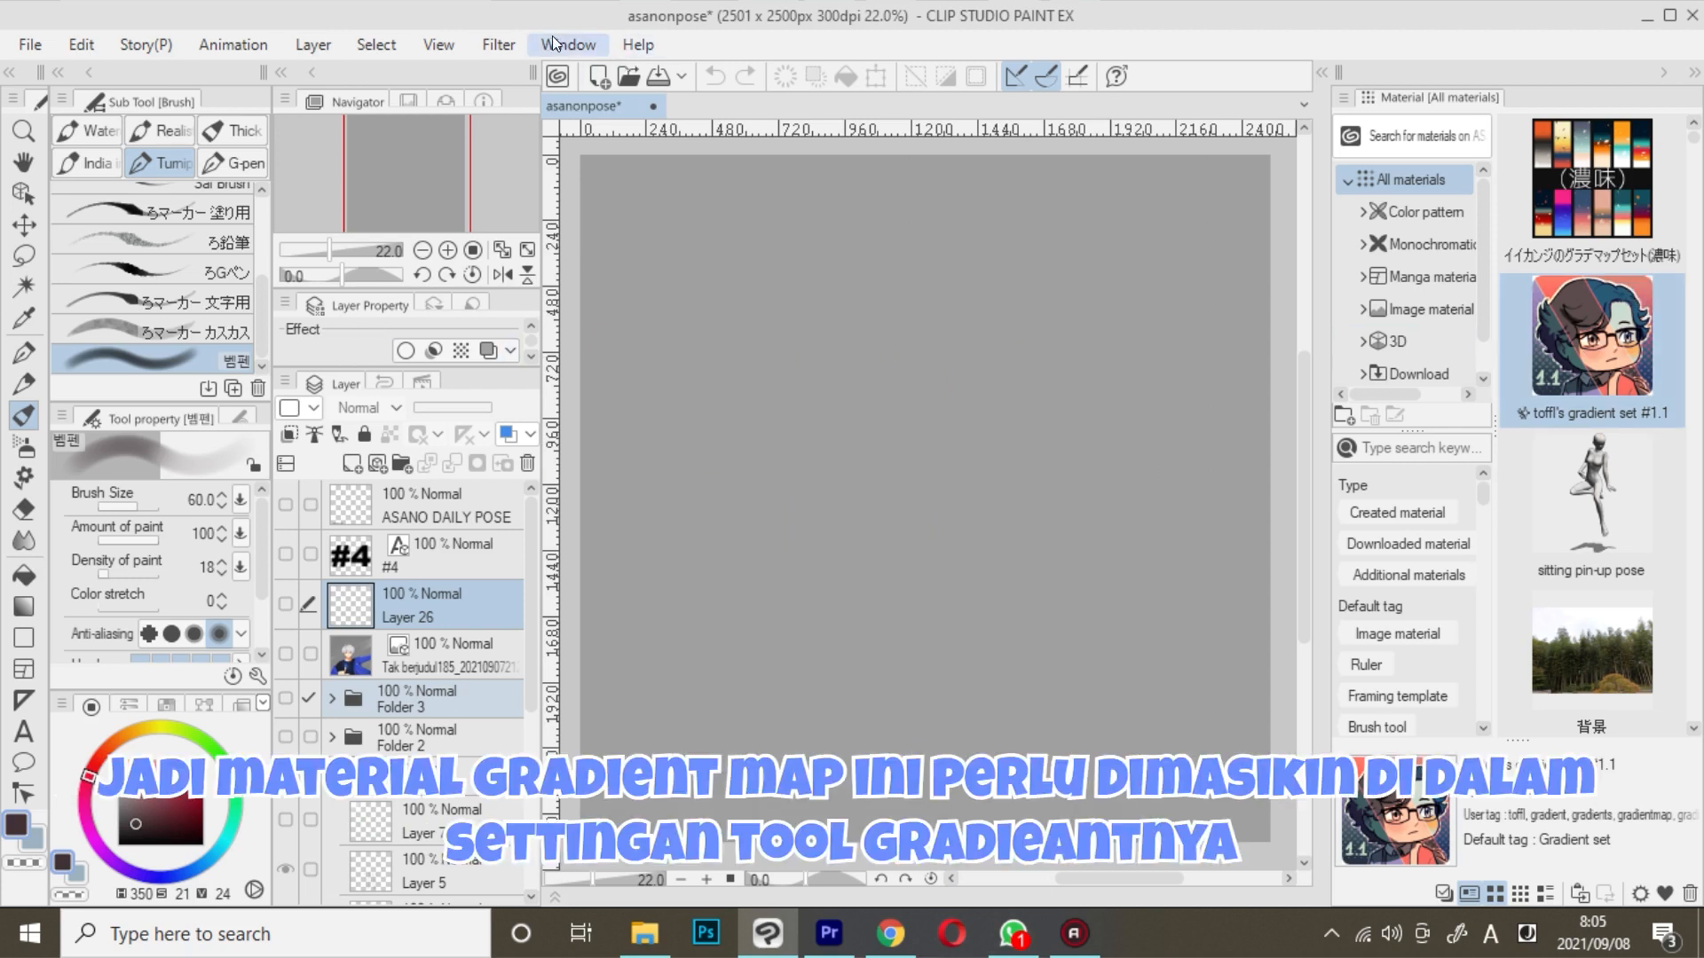
left_click_drag(1582, 302, 4, 604)
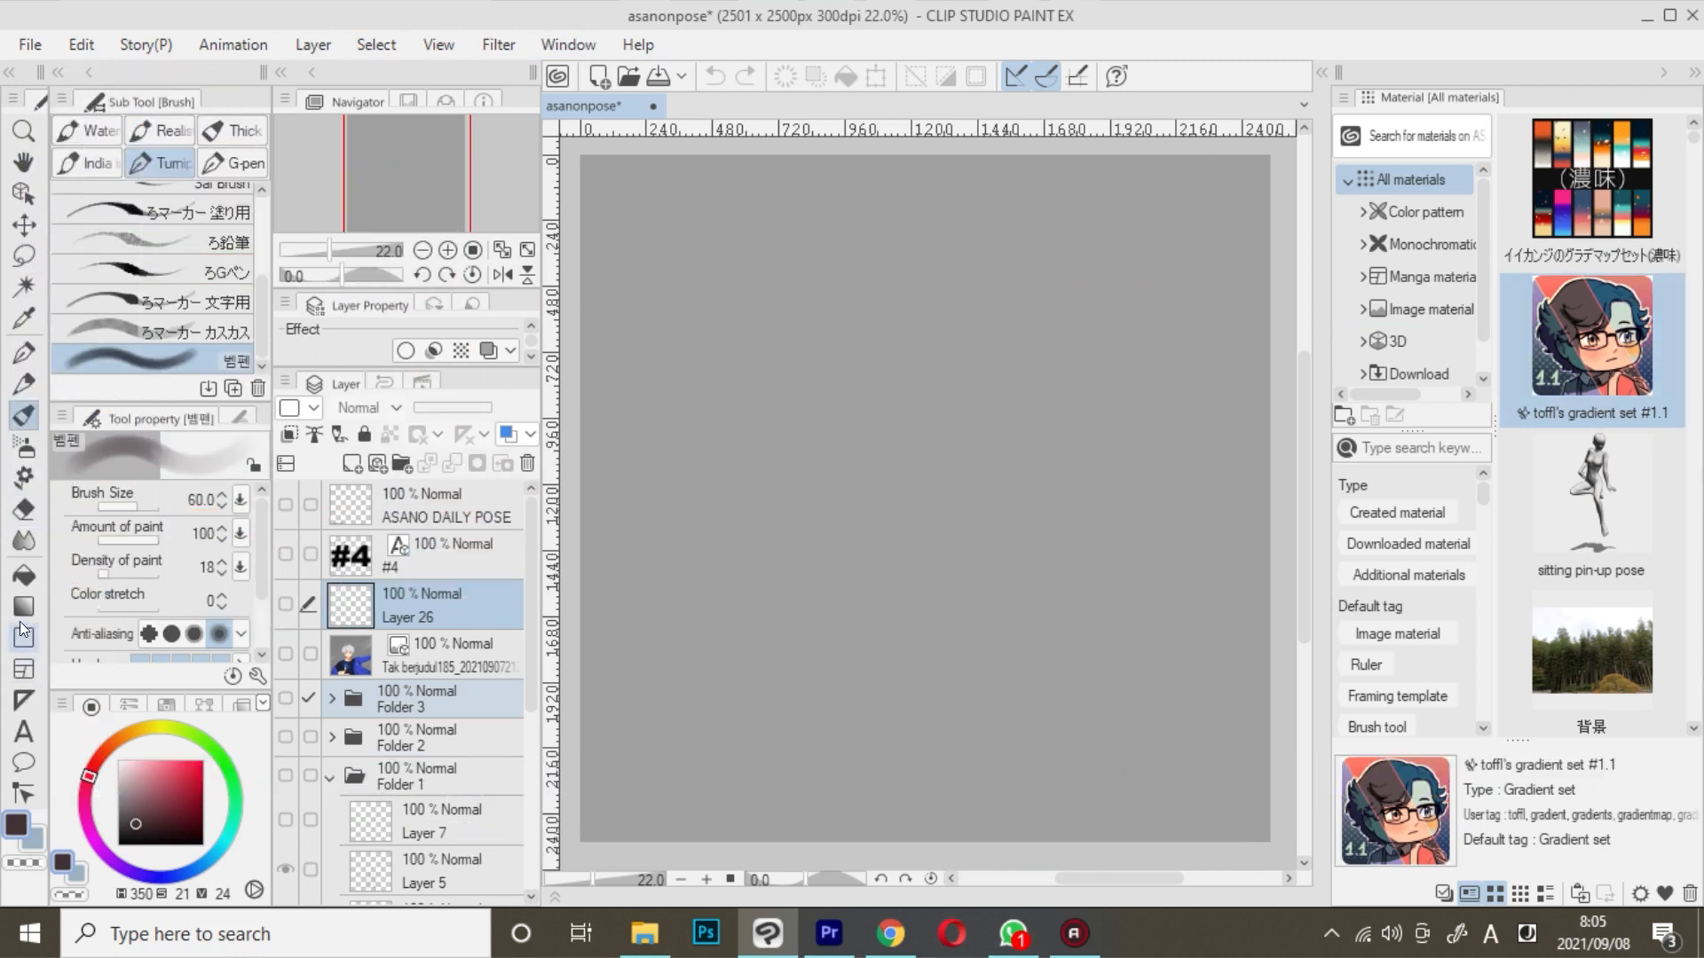
- Duplicate the "eye" gradient sub tool under the name "toffi gradient"
left_click(22, 610)
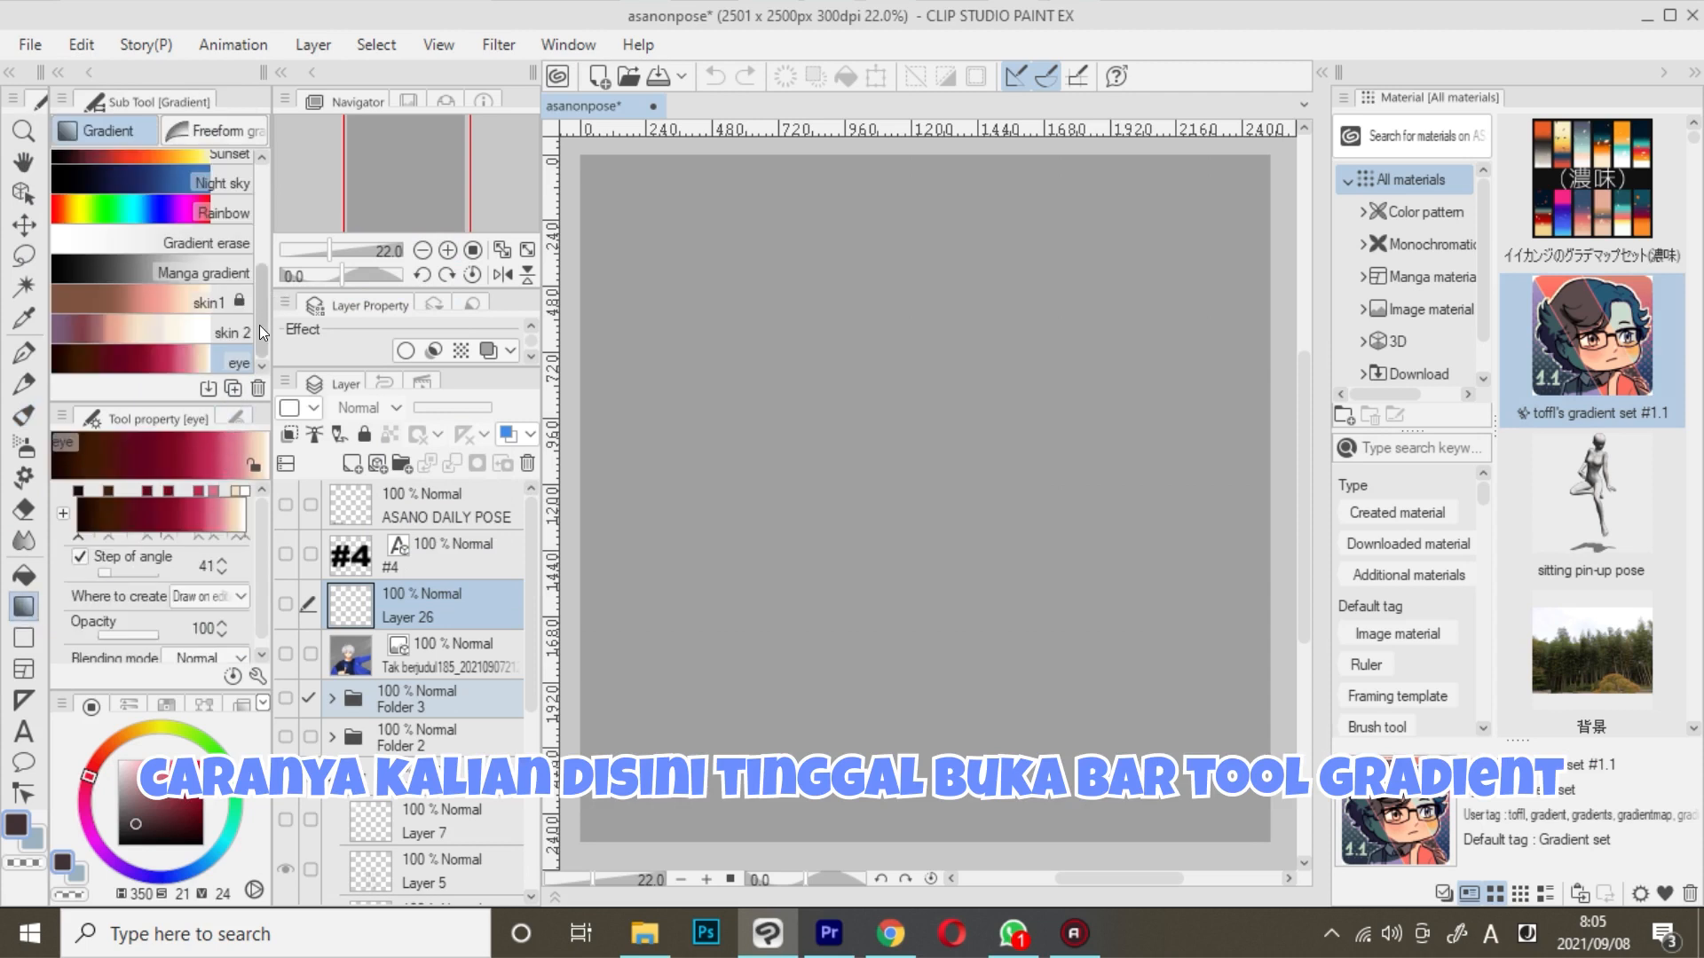
left_click_drag(259, 324, 263, 360)
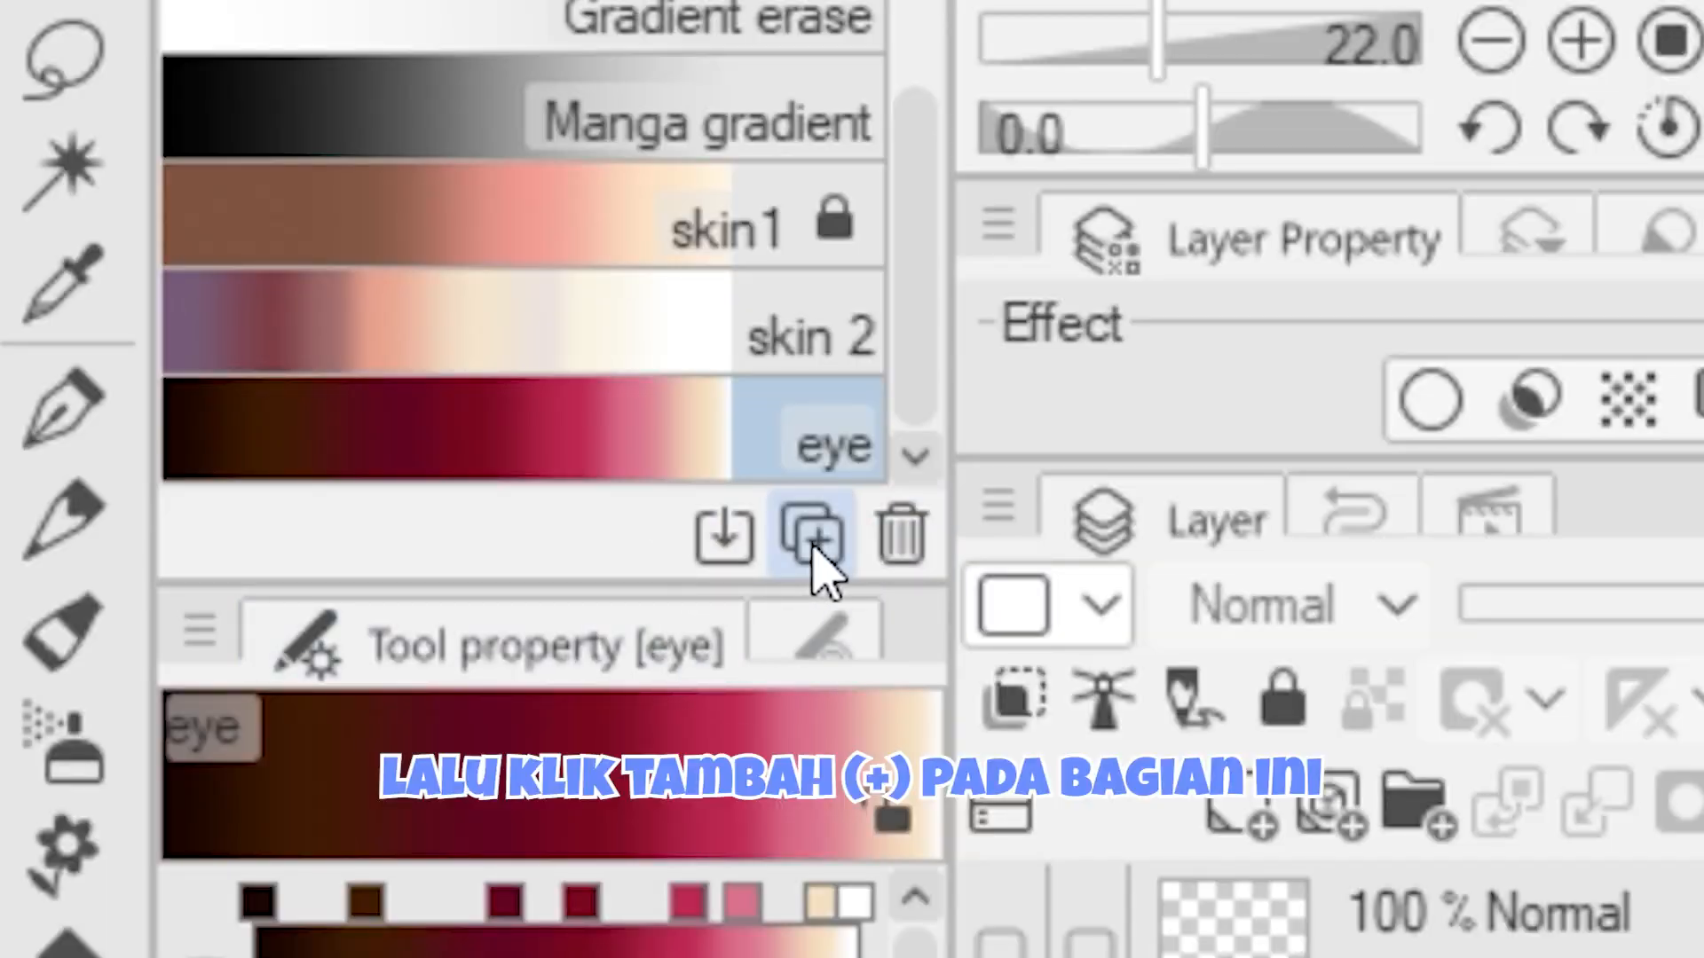
left_click(813, 543)
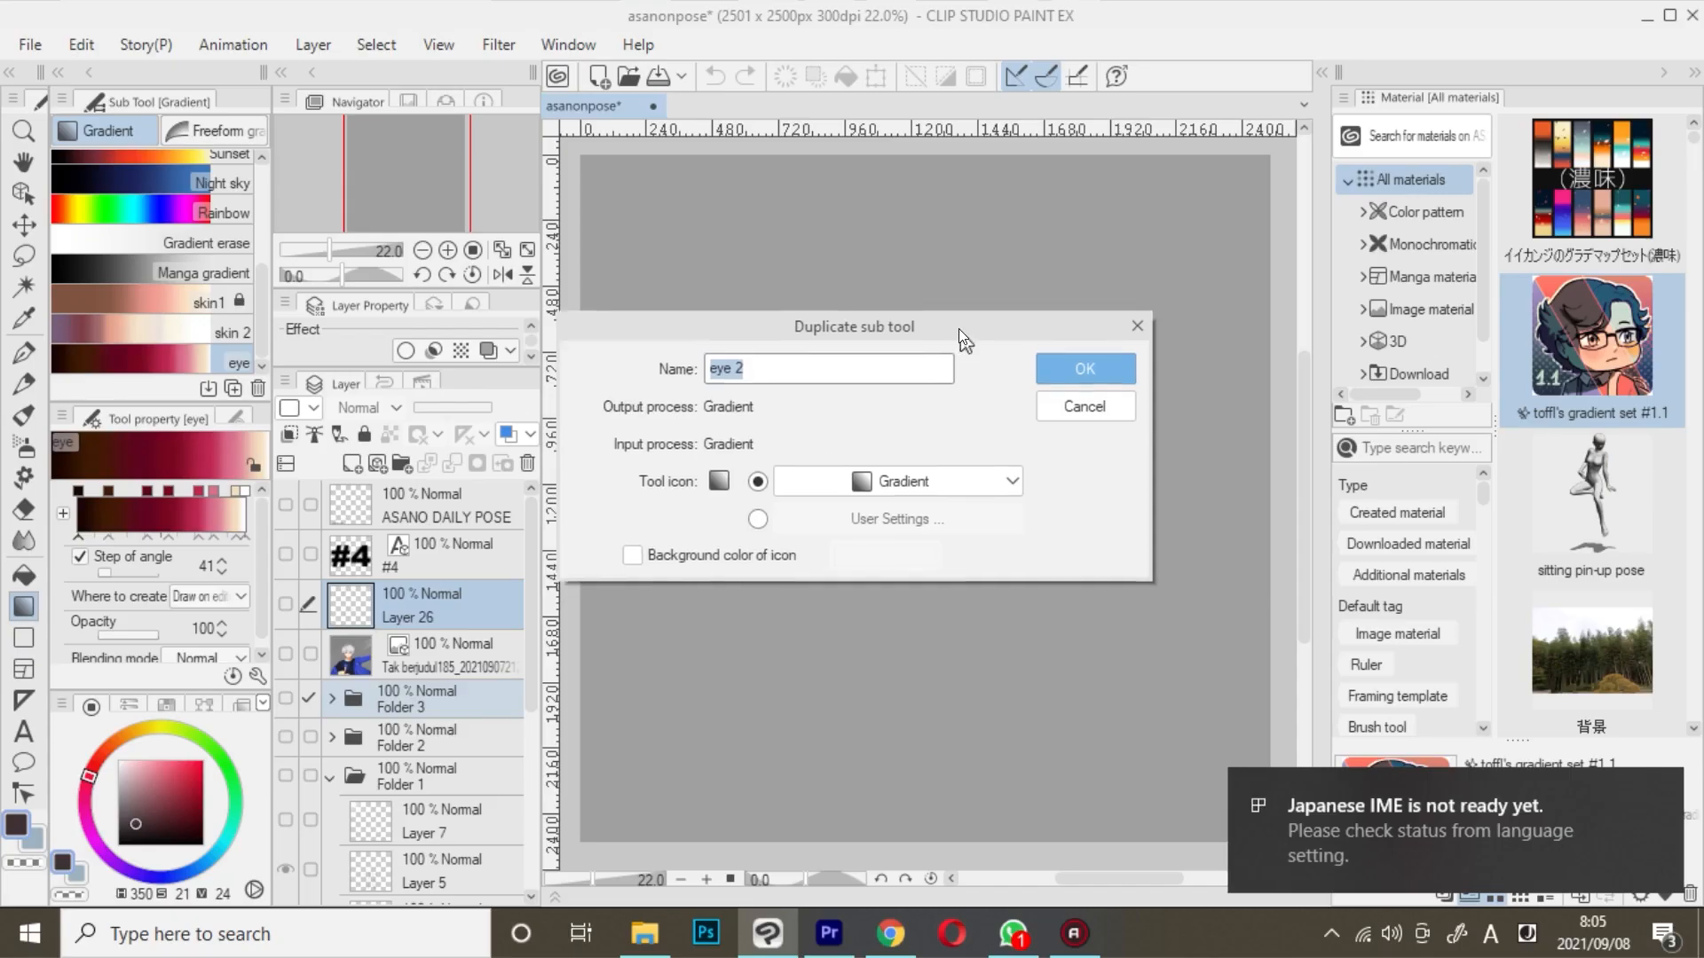
left_click_drag(958, 329, 976, 299)
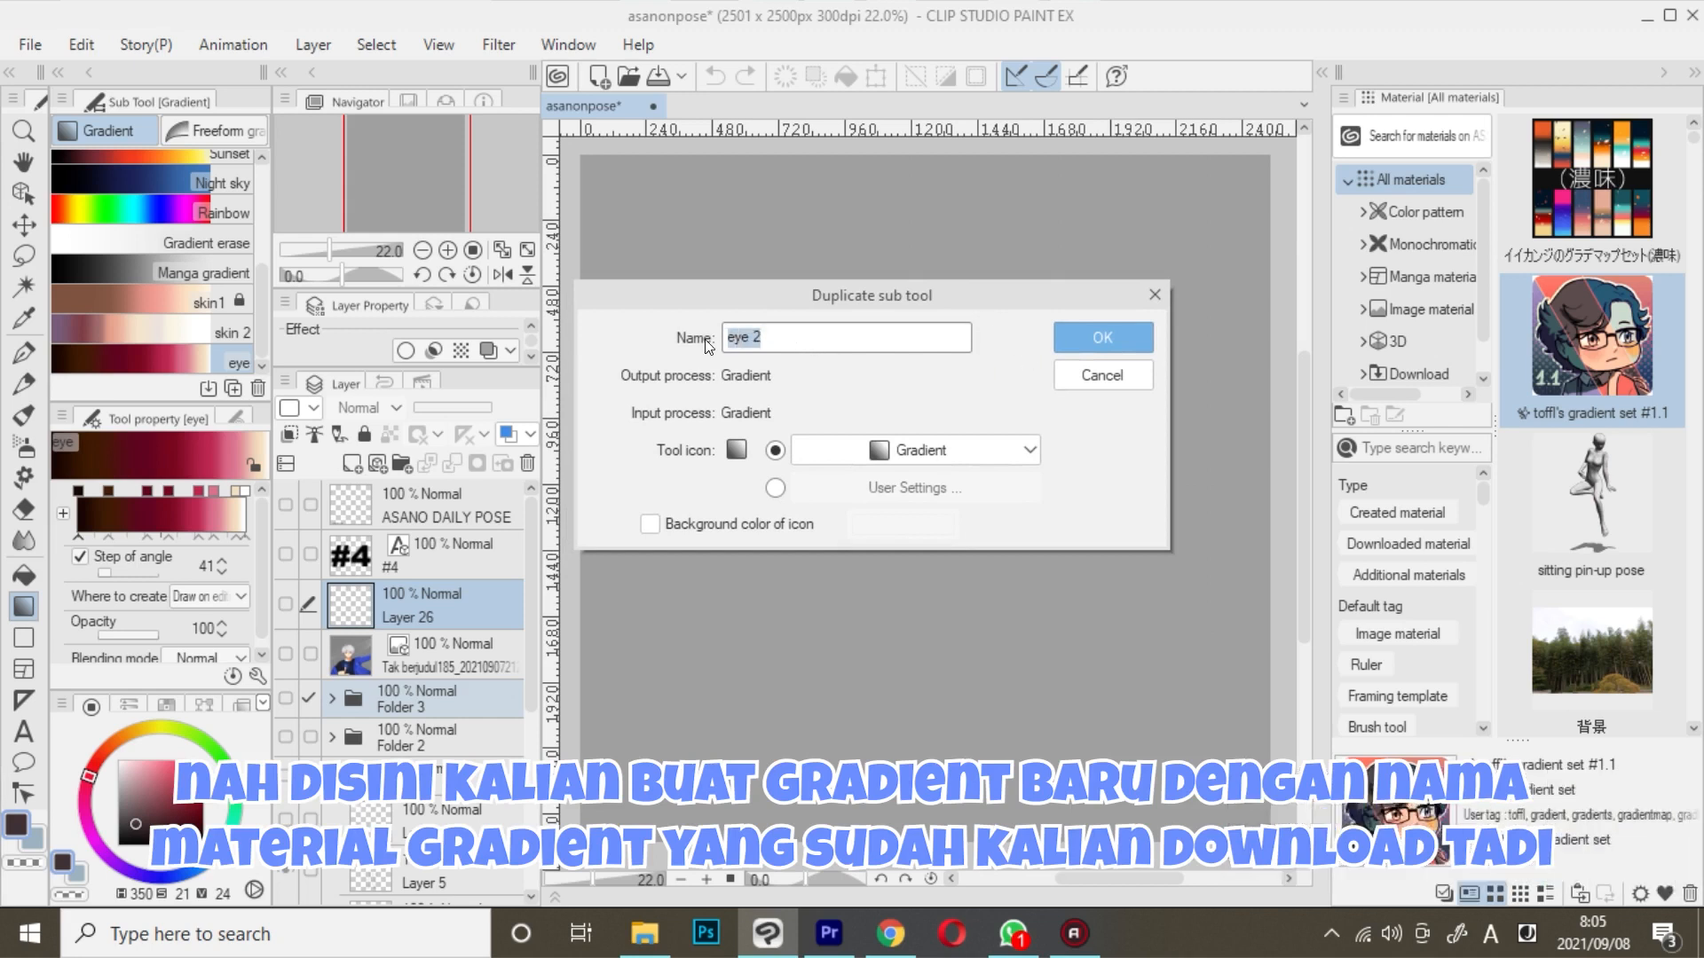
type("toffi gradient")
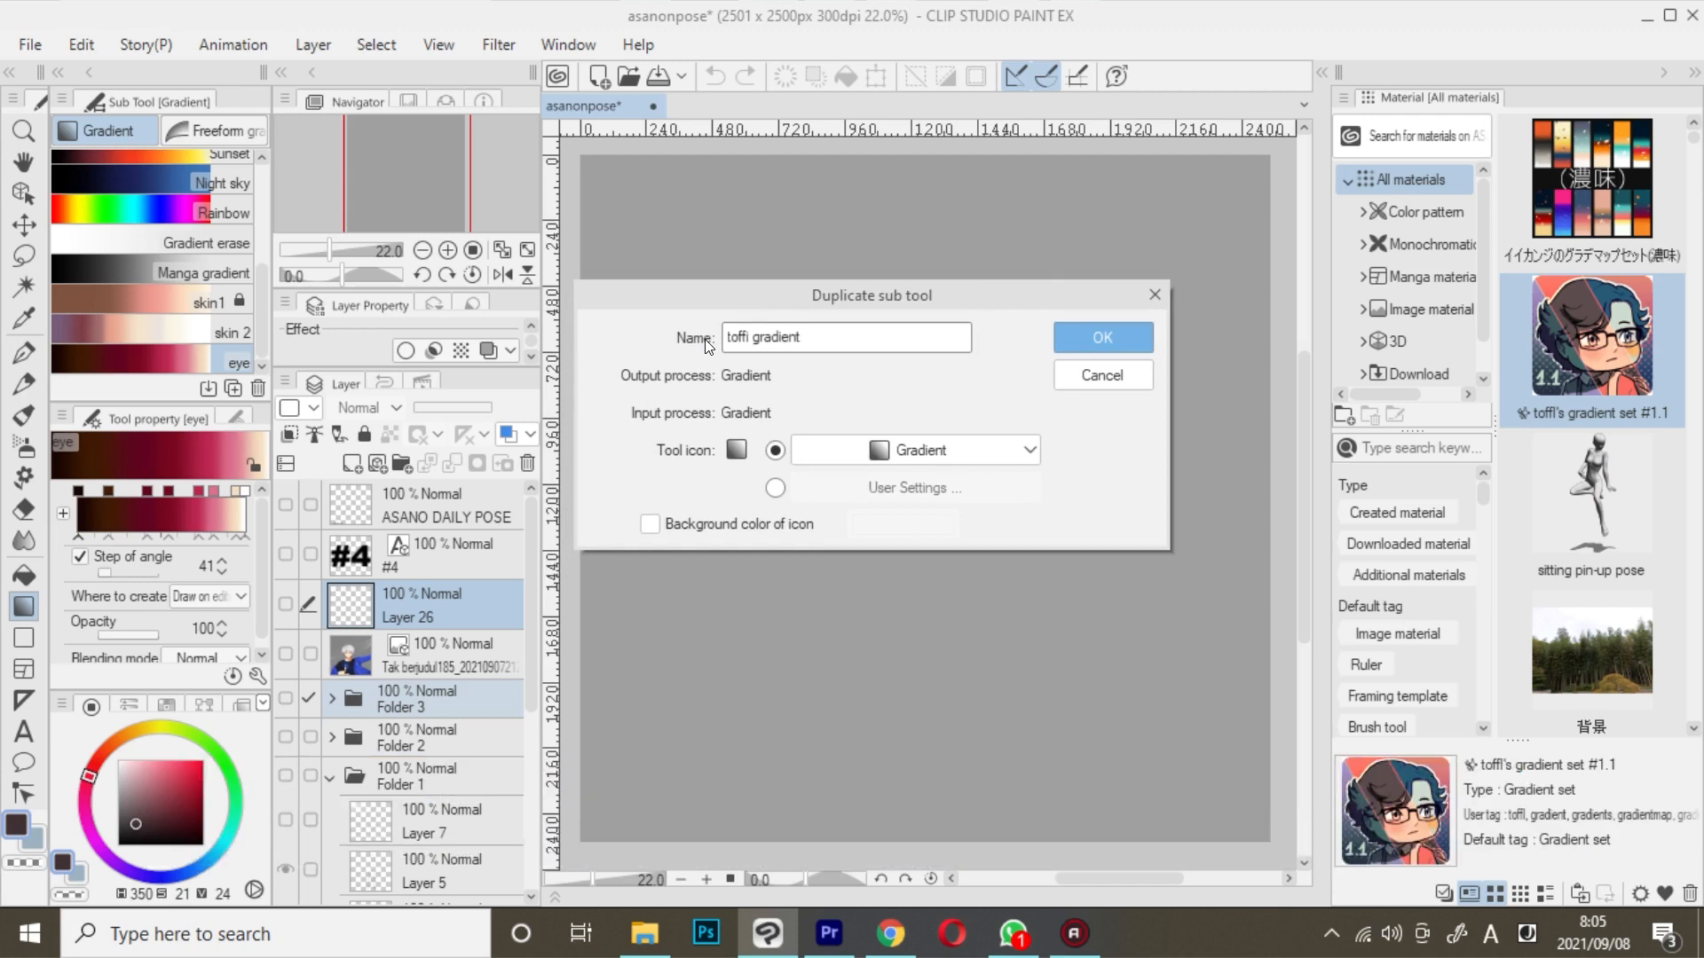
left_click(1068, 336)
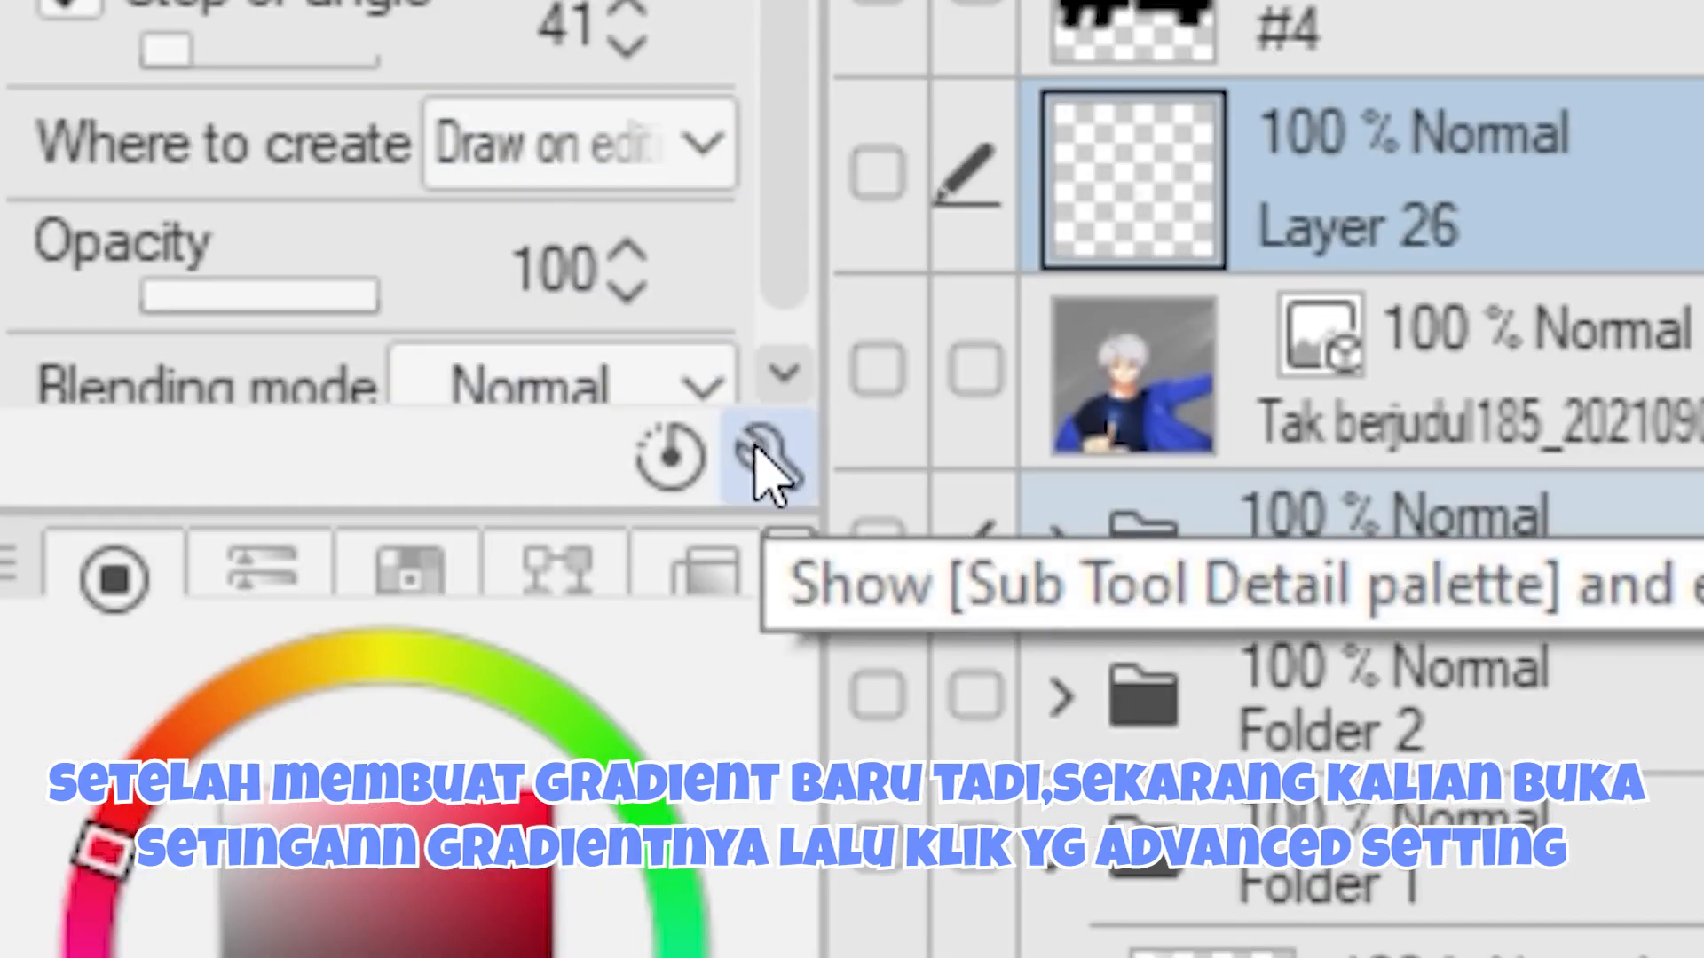
- Open the advanced gradient settings of the "toffi gradient" sub tool and create a new gradient set named "toffi gradient"
left_click(756, 451)
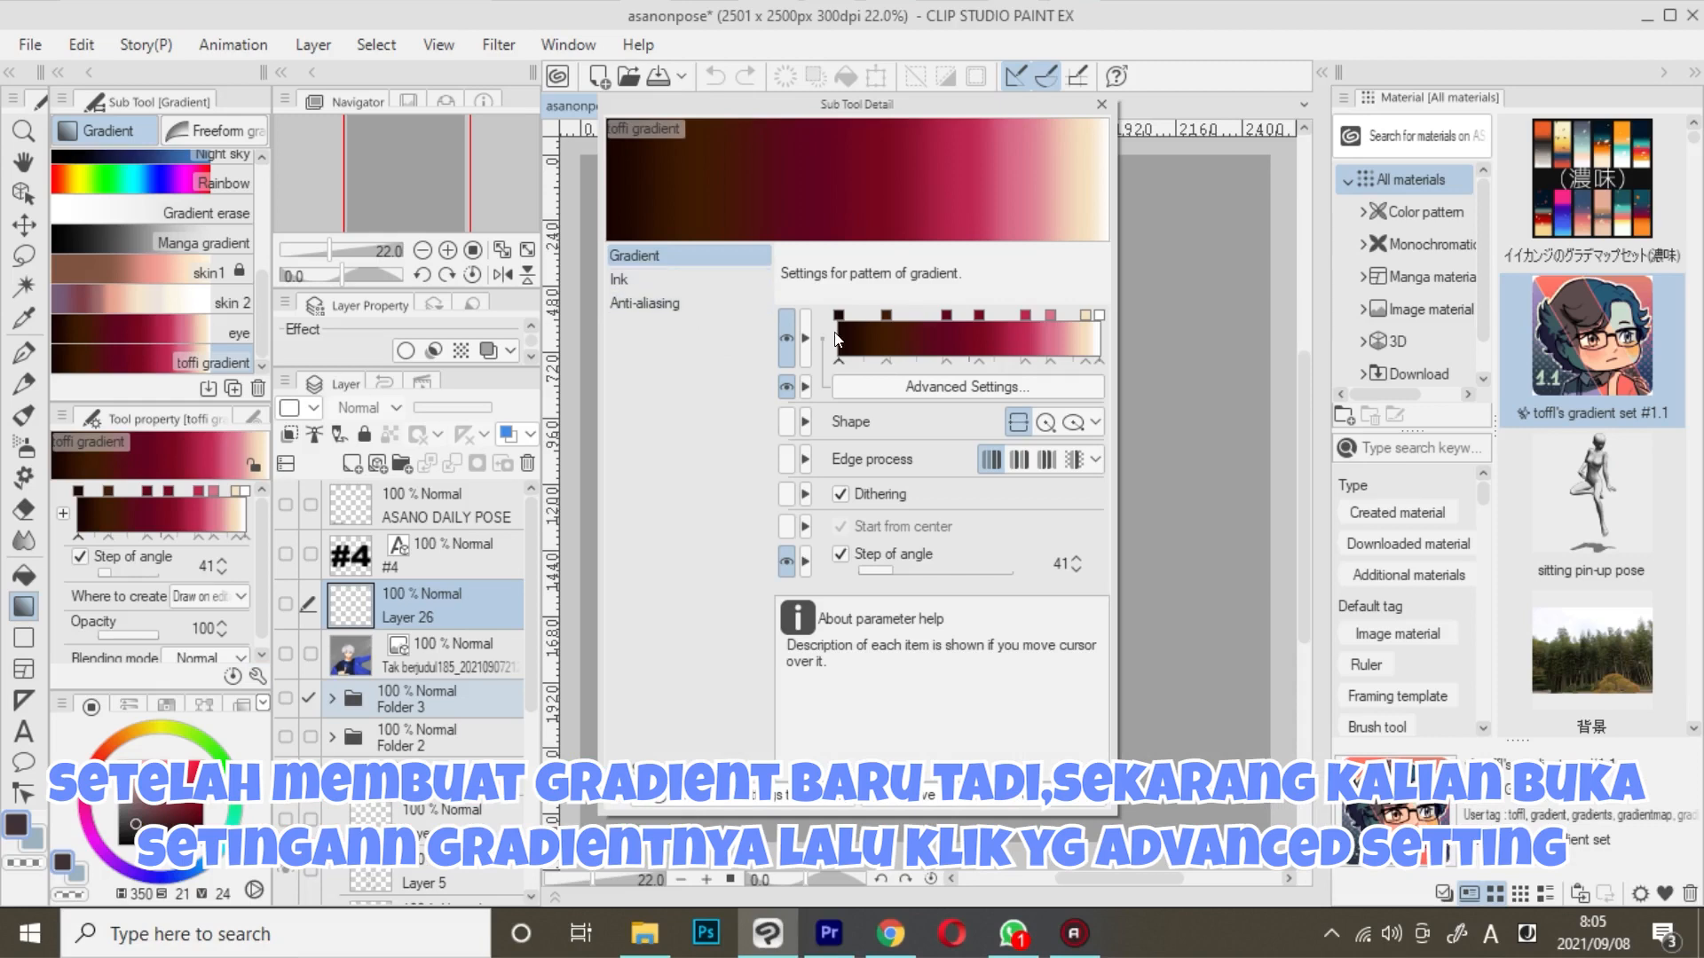
left_click(953, 385)
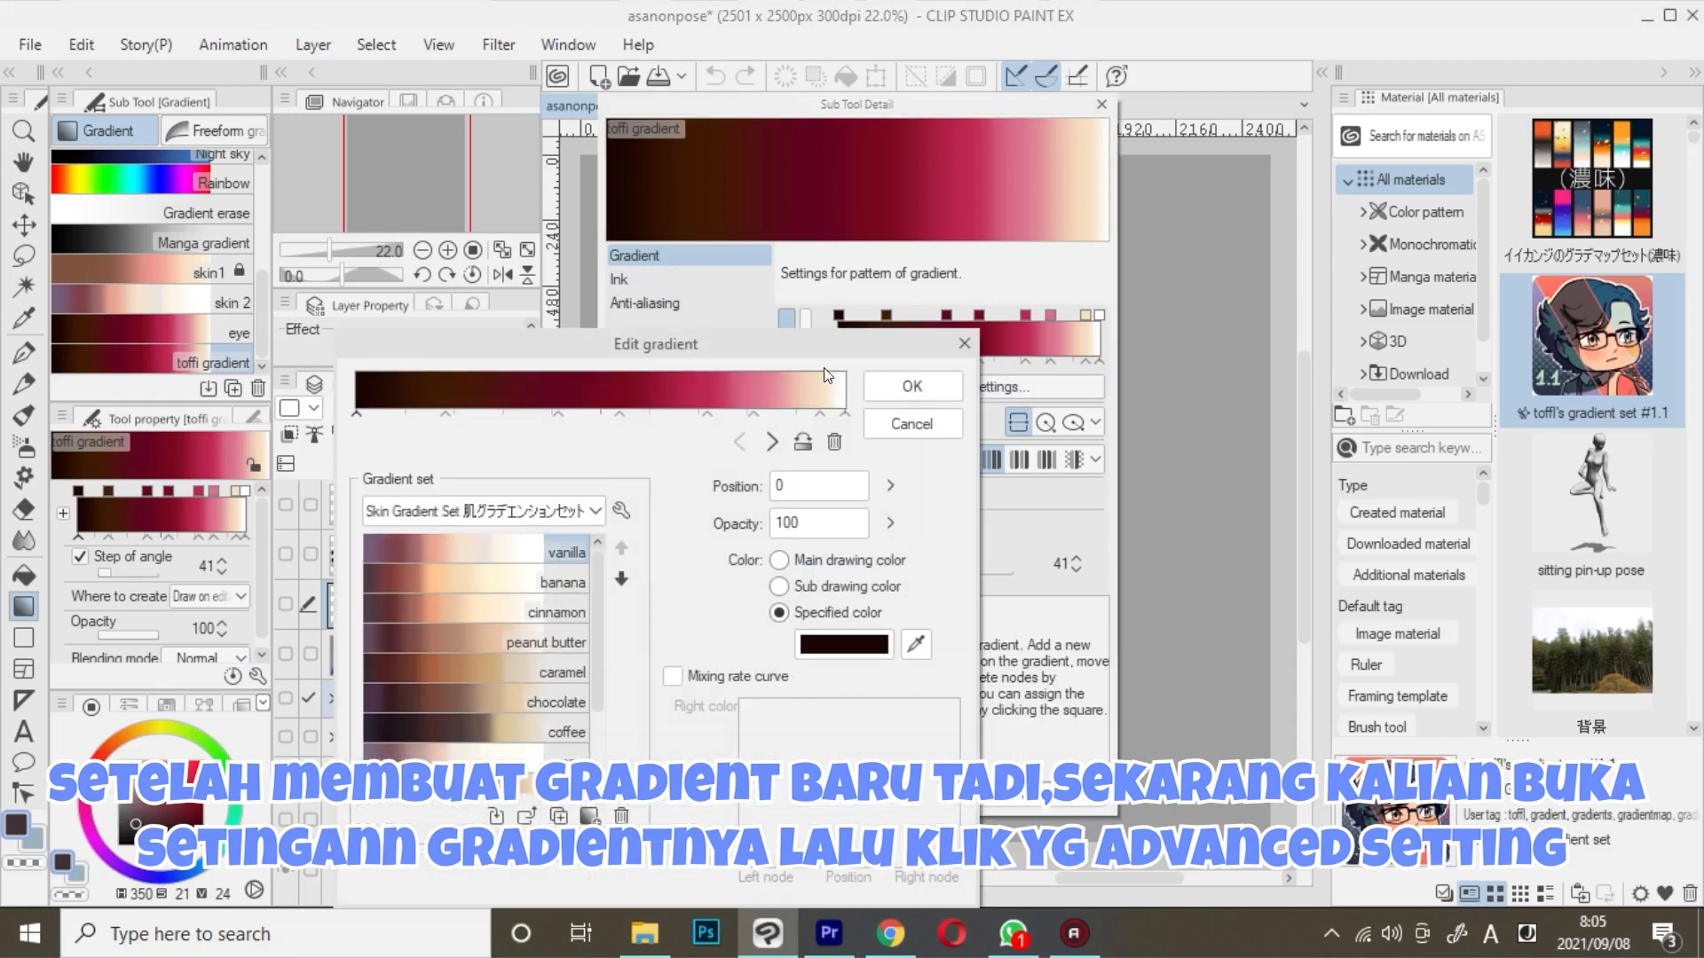
left_click_drag(816, 338, 994, 151)
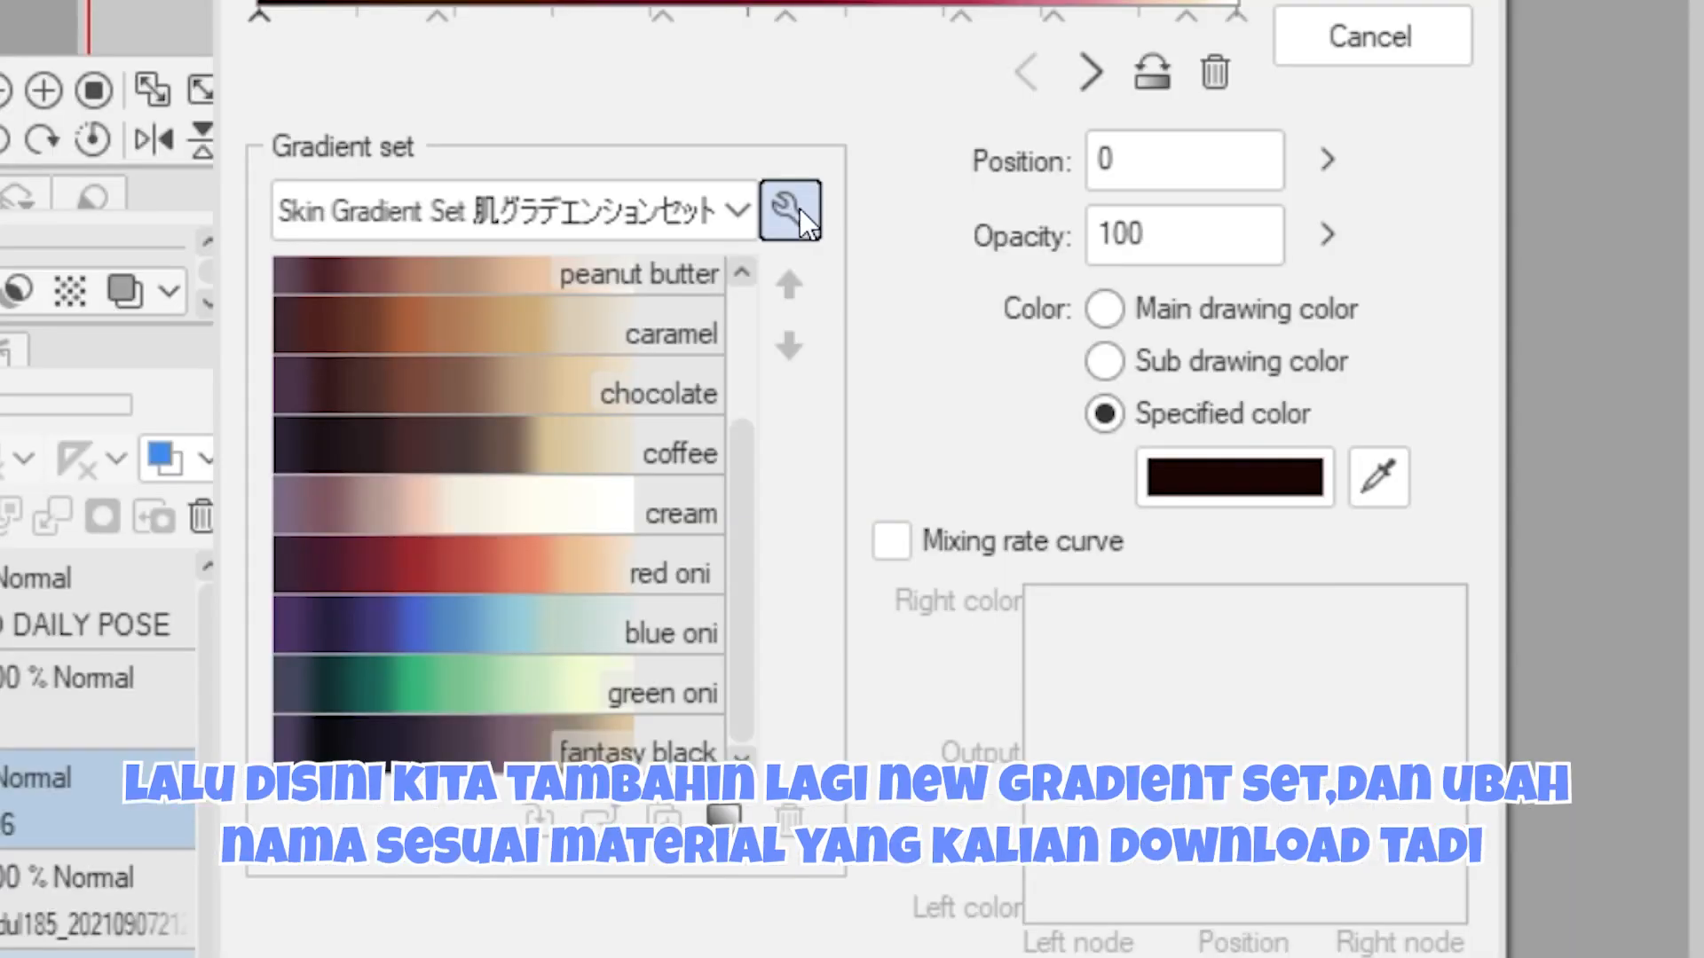
left_click(800, 209)
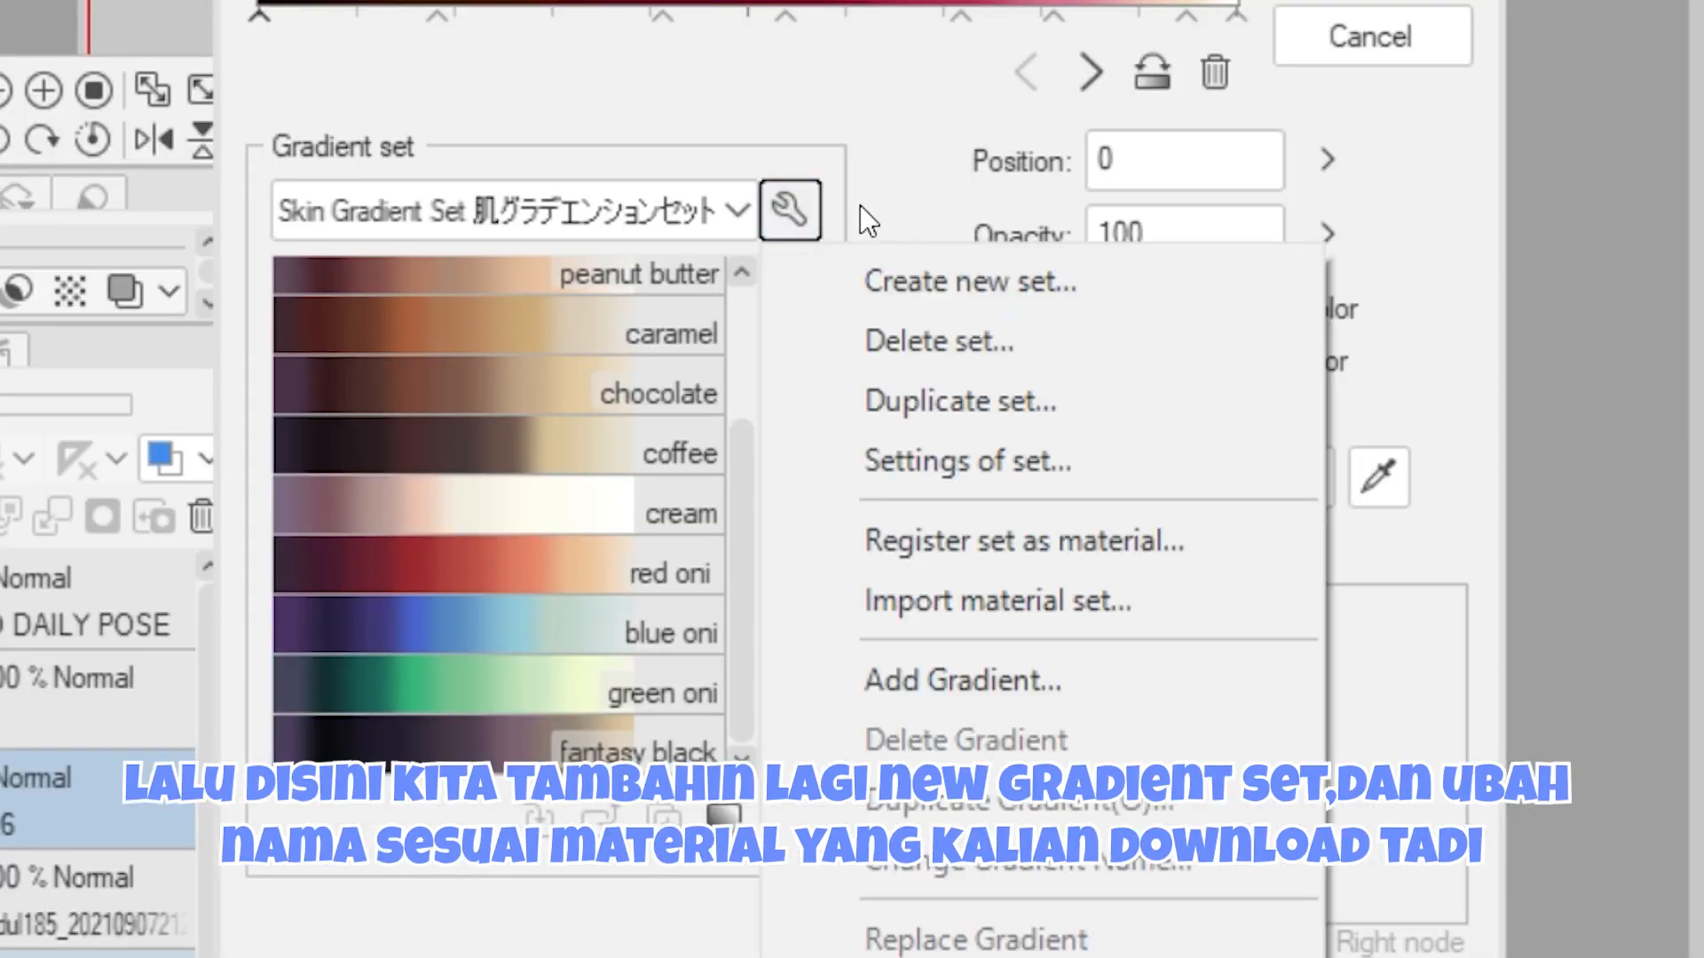
left_click(950, 282)
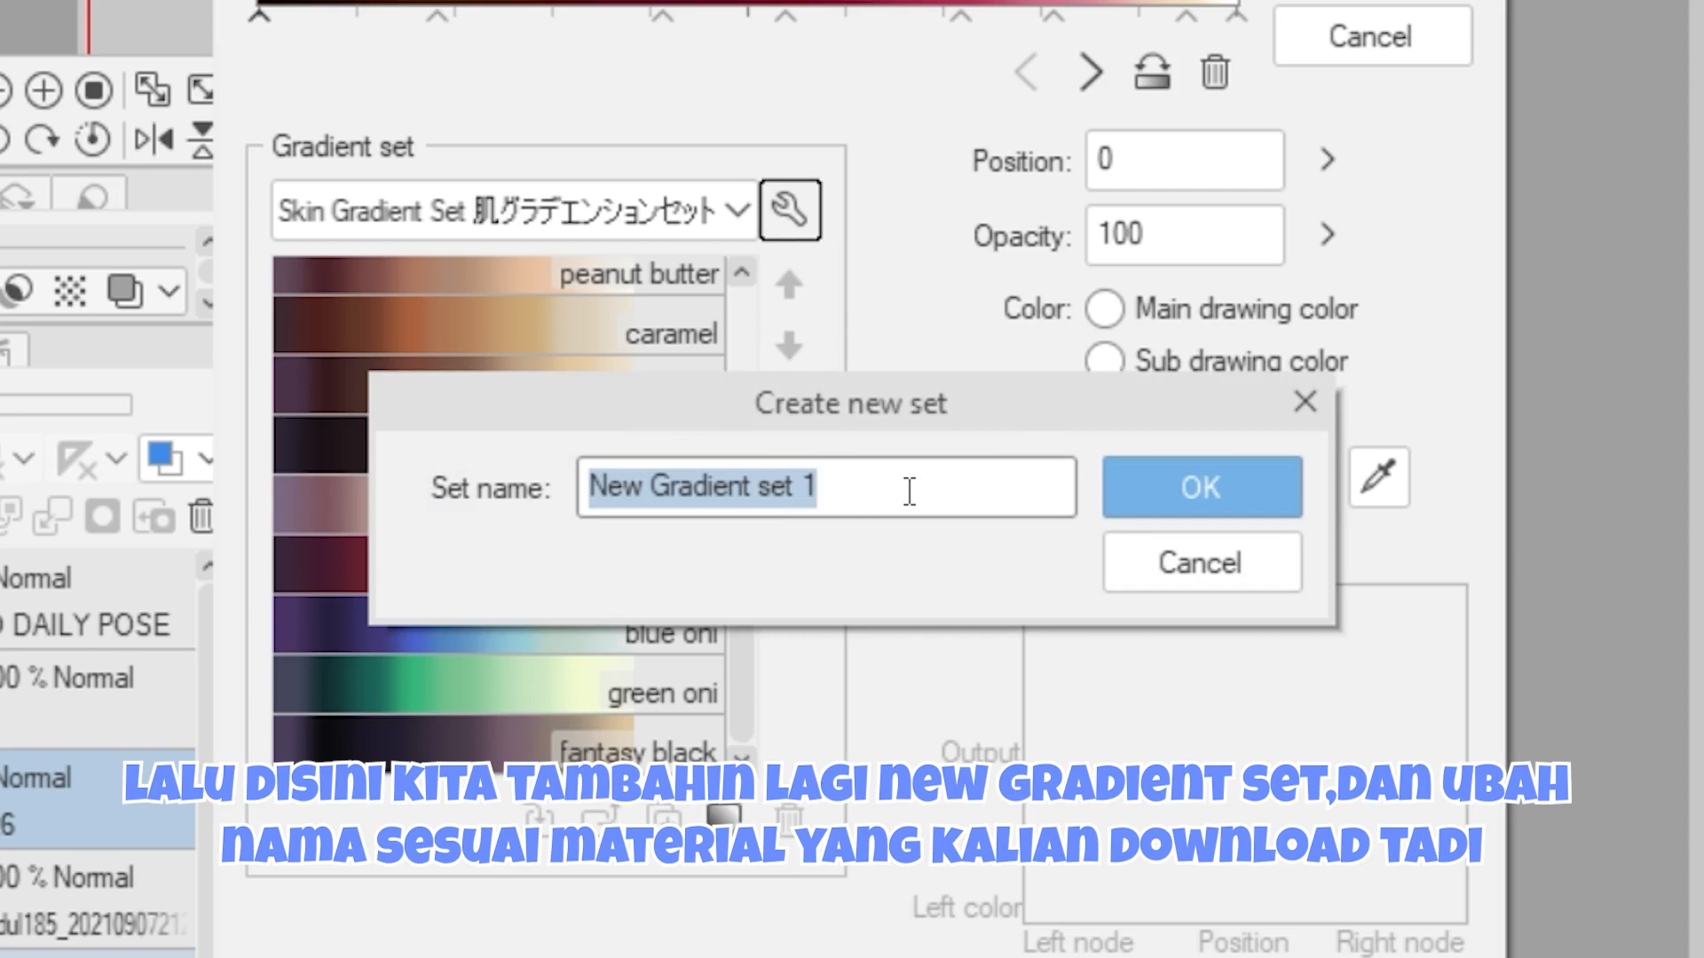
type("toff")
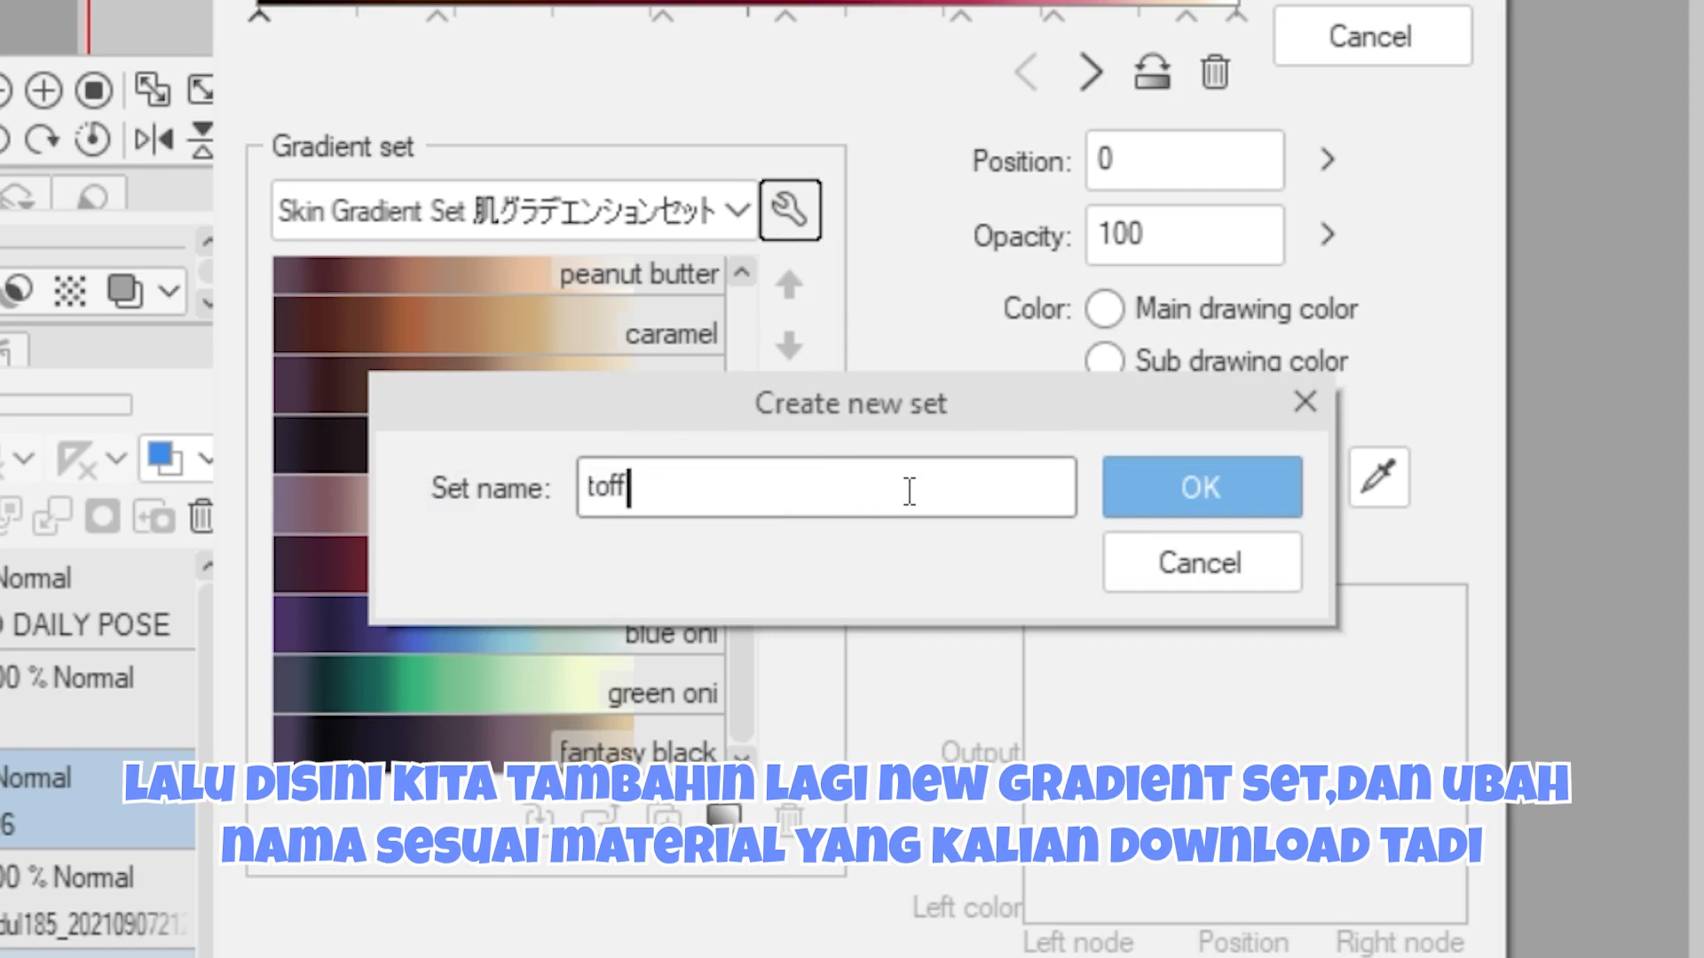
type("i gradient")
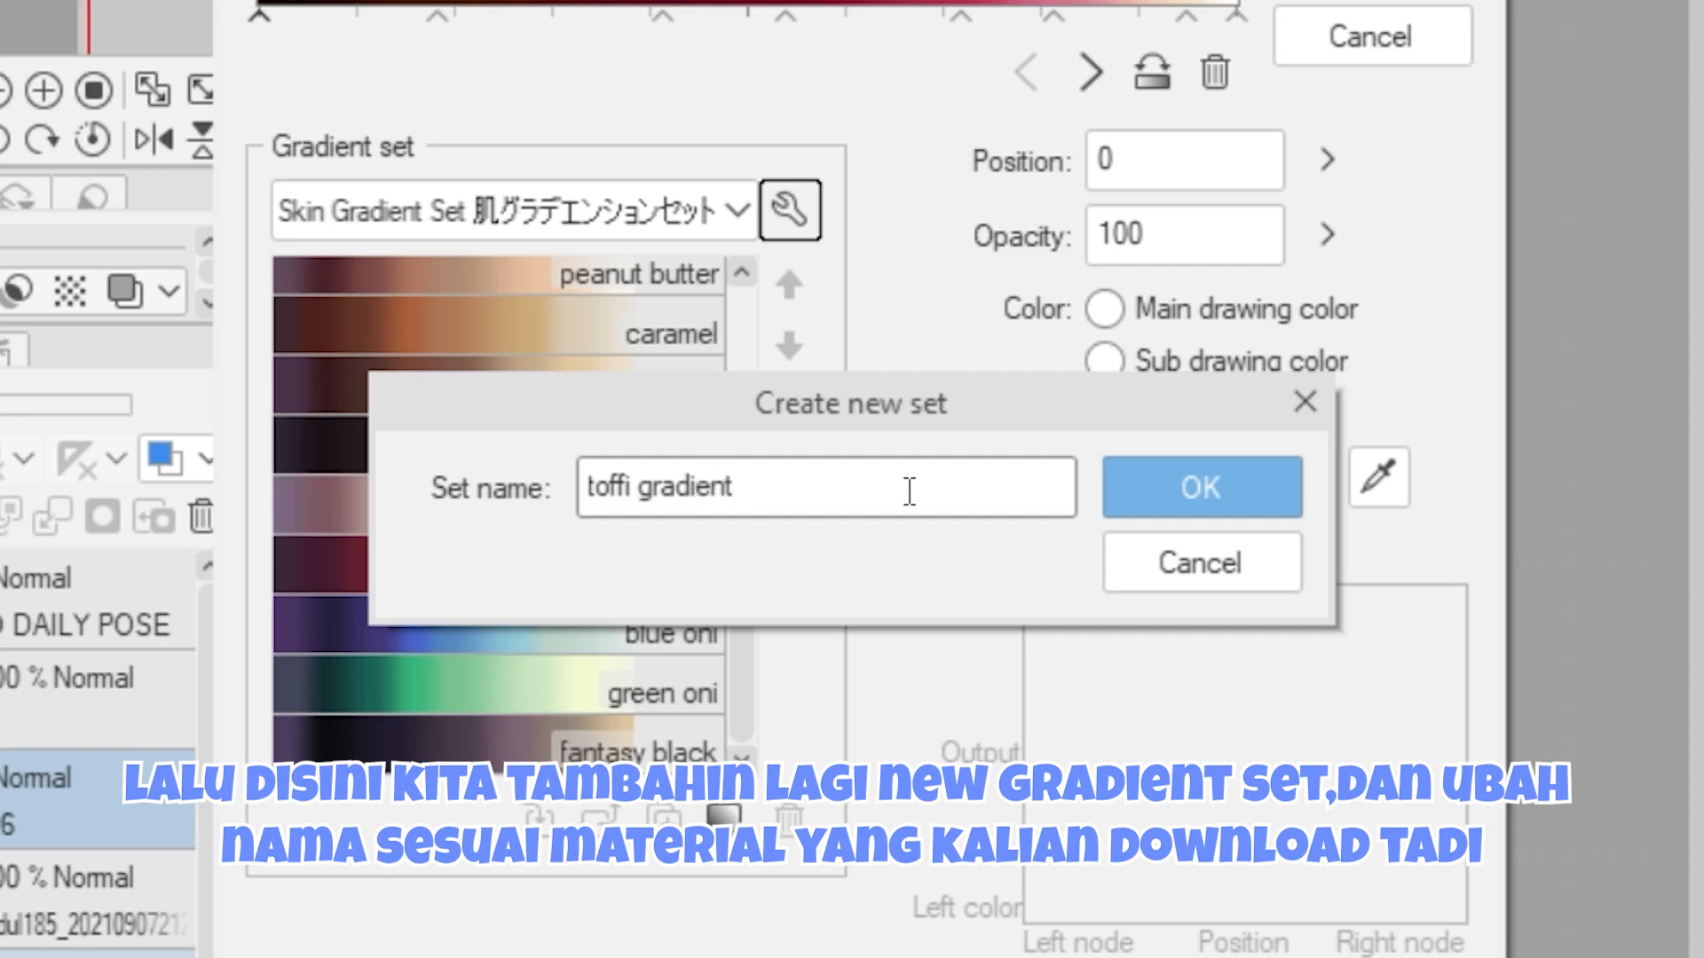
left_click(1195, 507)
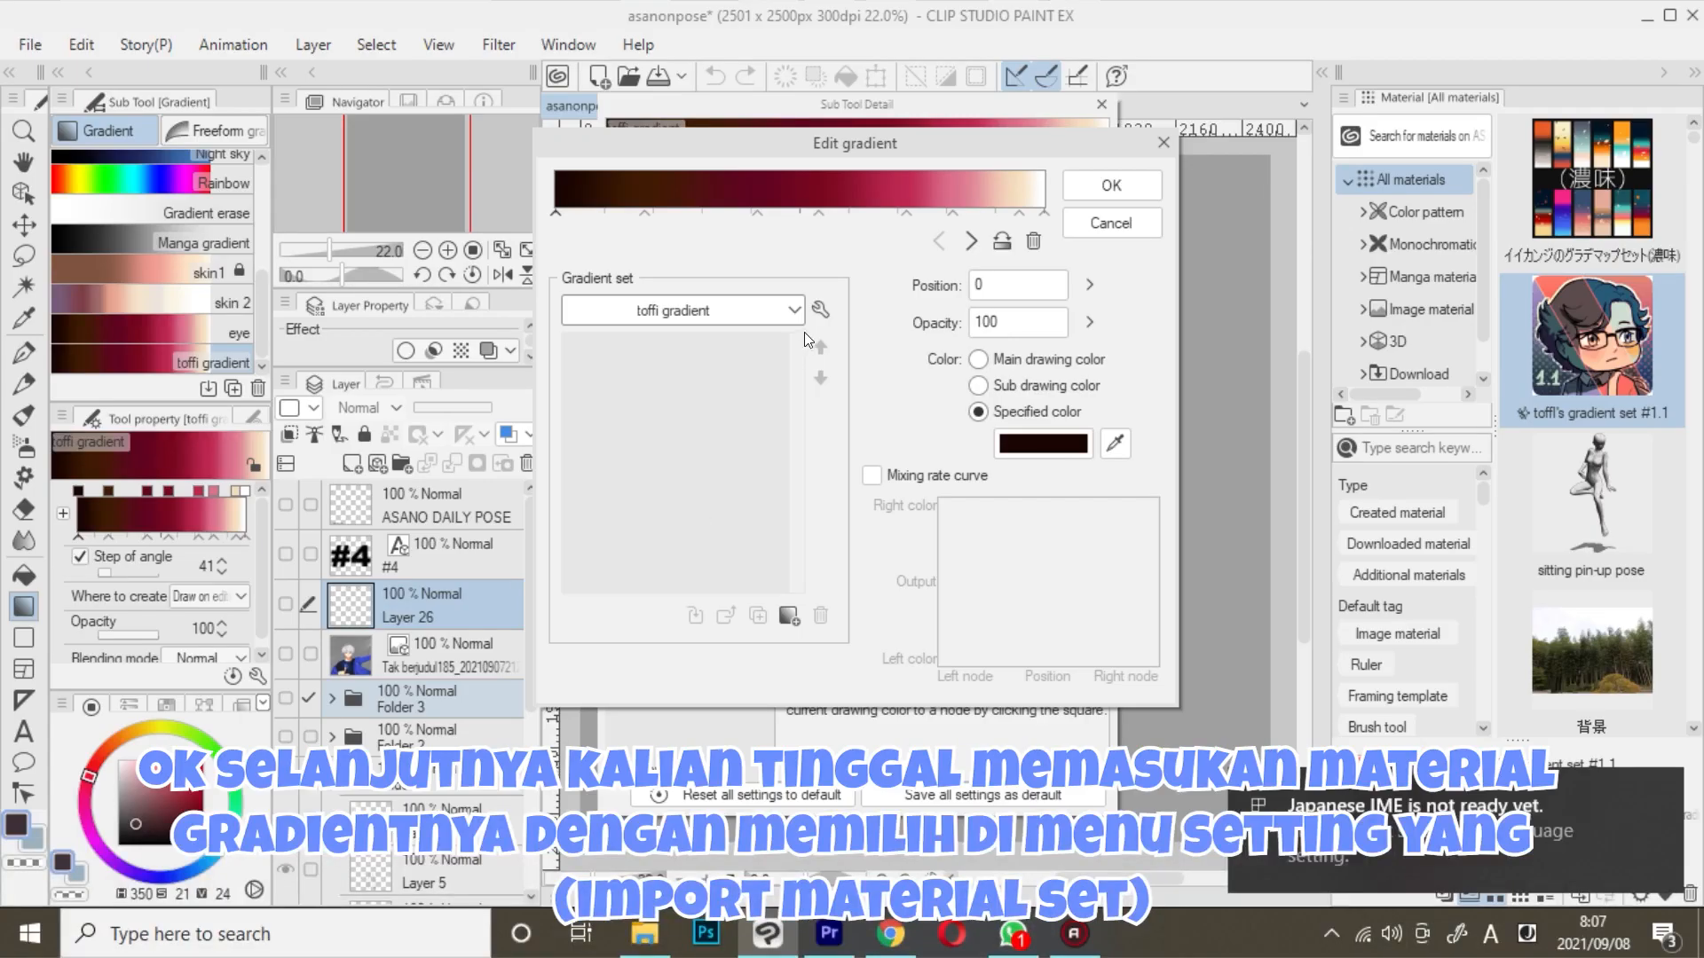
- Import the toffl's gradient set #1.1 material as a gradient set and look through its gradients
left_click(790, 210)
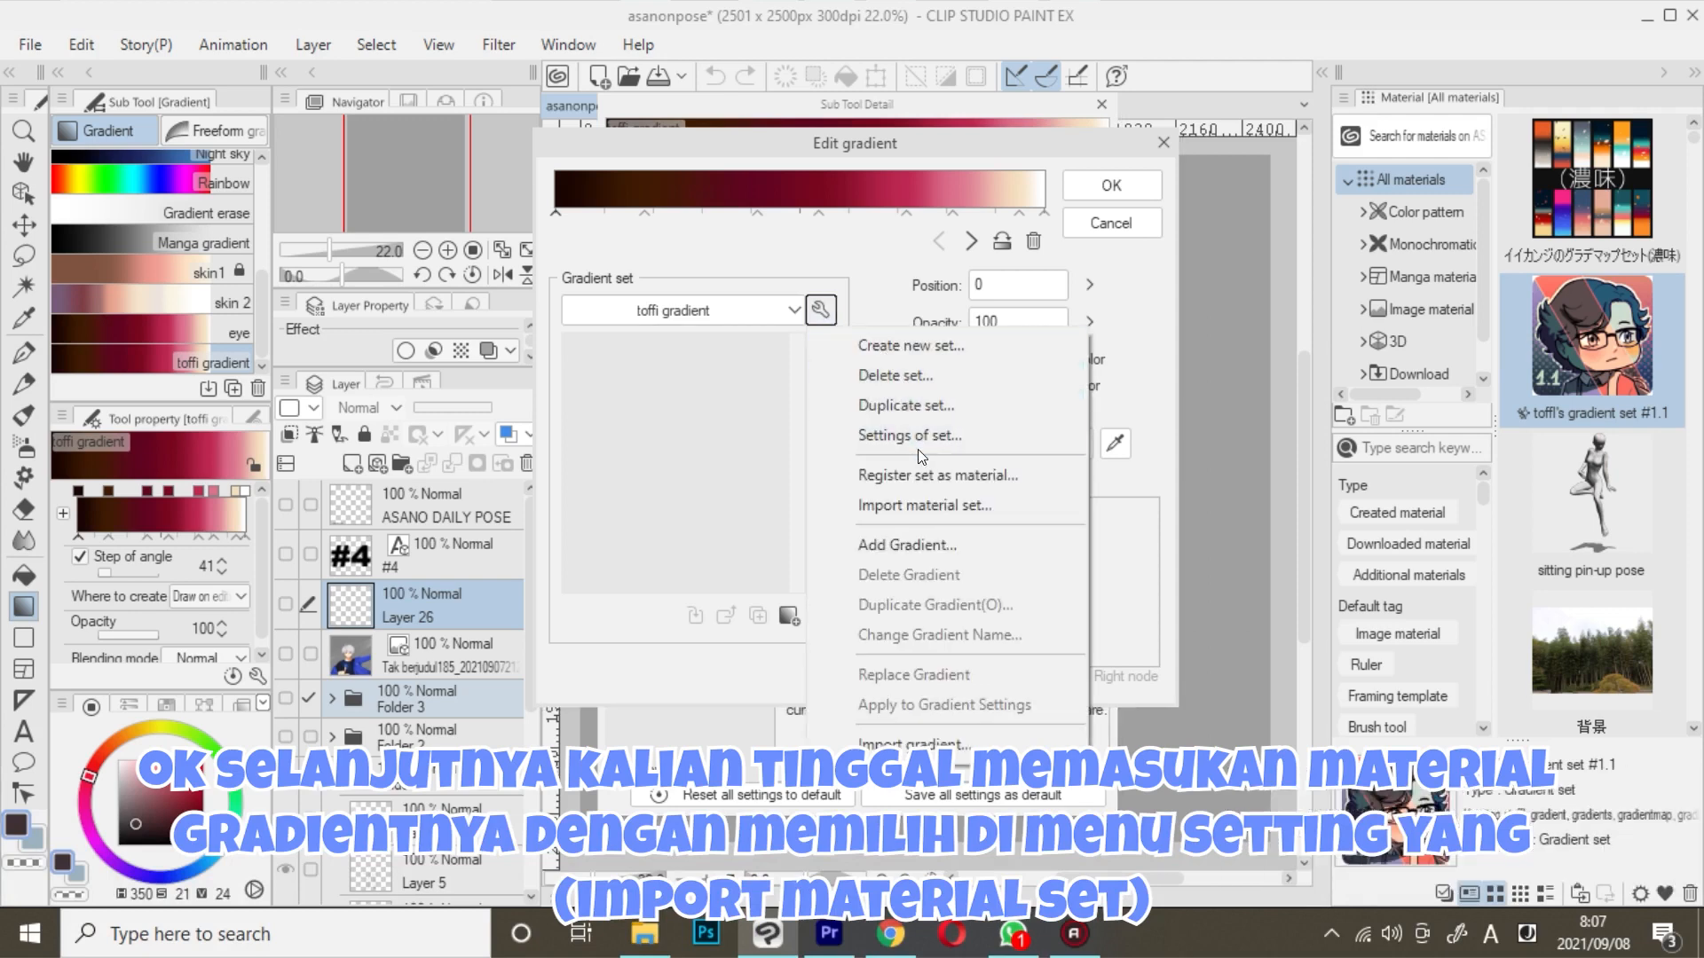
left_click(939, 501)
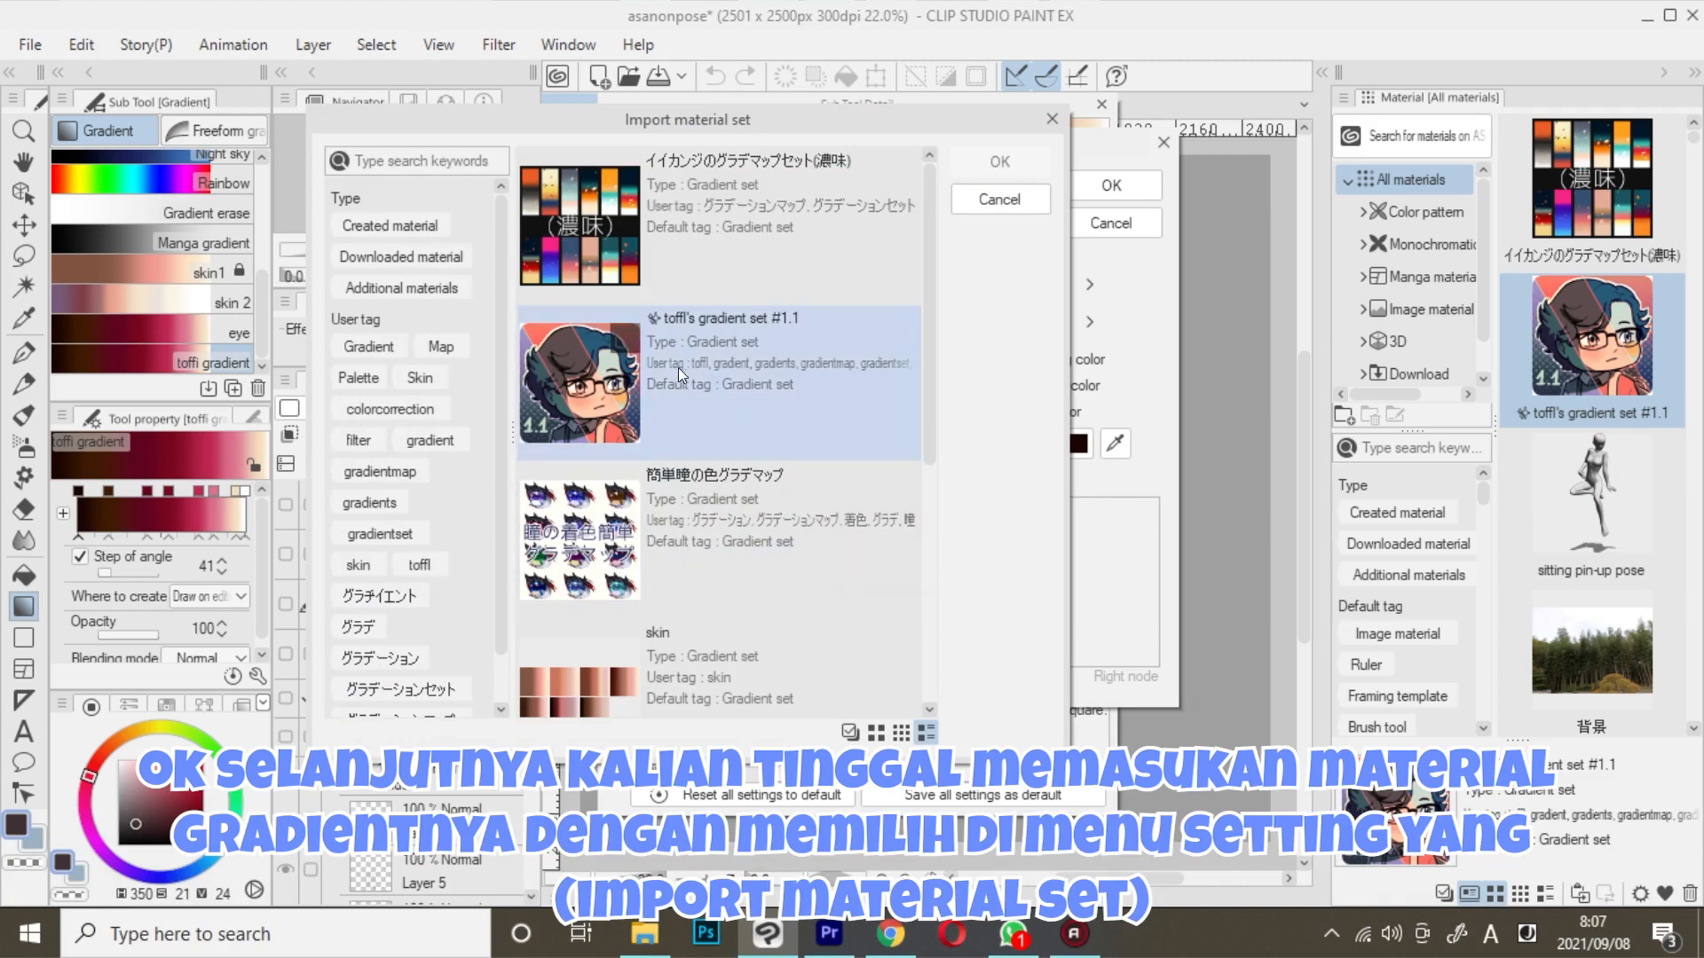
left_click(621, 391)
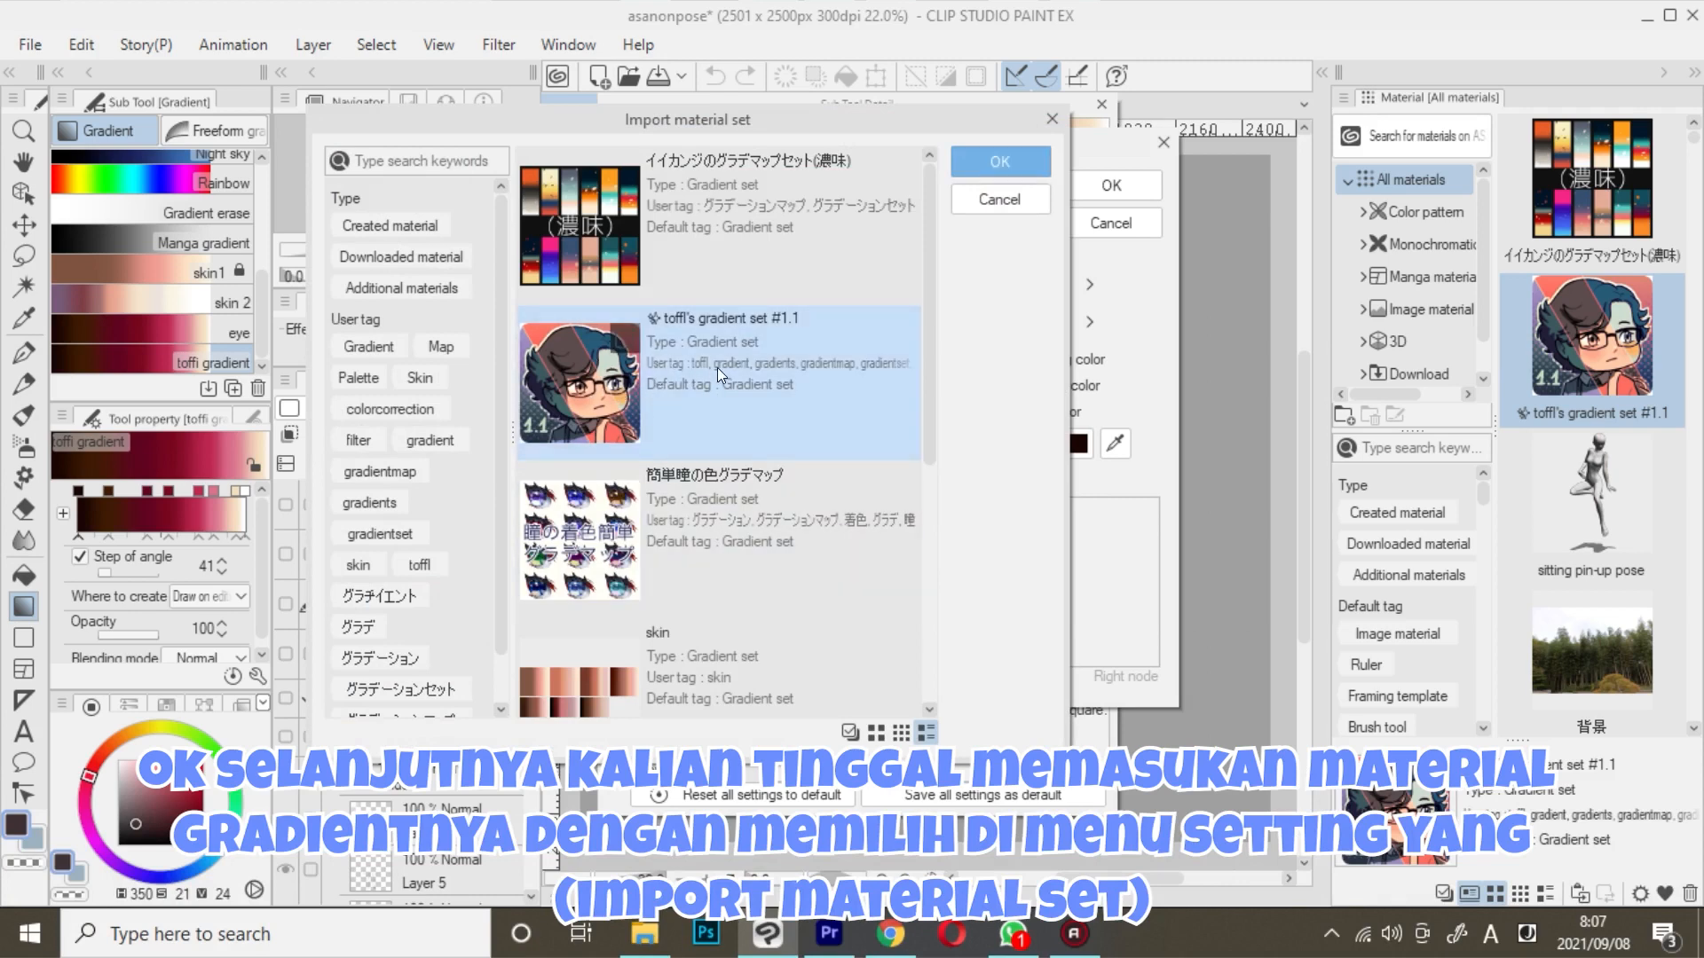
left_click(1008, 154)
scroll(746, 413, "down", 5)
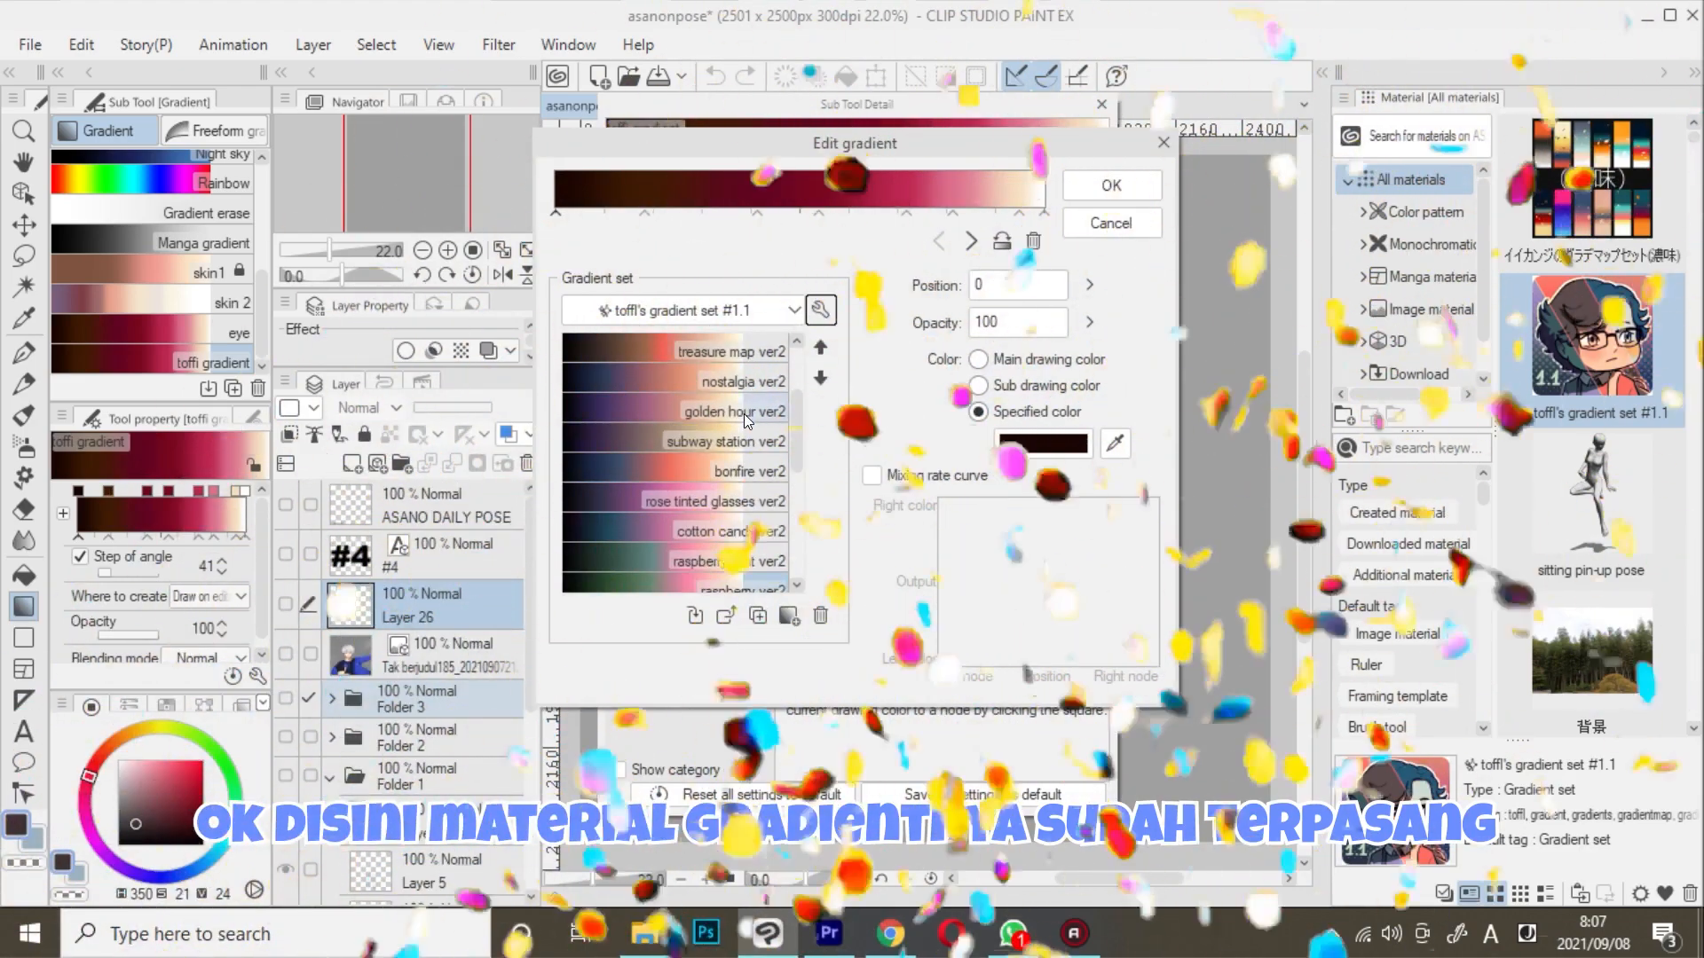
left_click_drag(793, 492, 804, 372)
- Try several gradients from the imported set, starting with grayscale, and apply treasure map ver2 to the sub tool
left_click(749, 352)
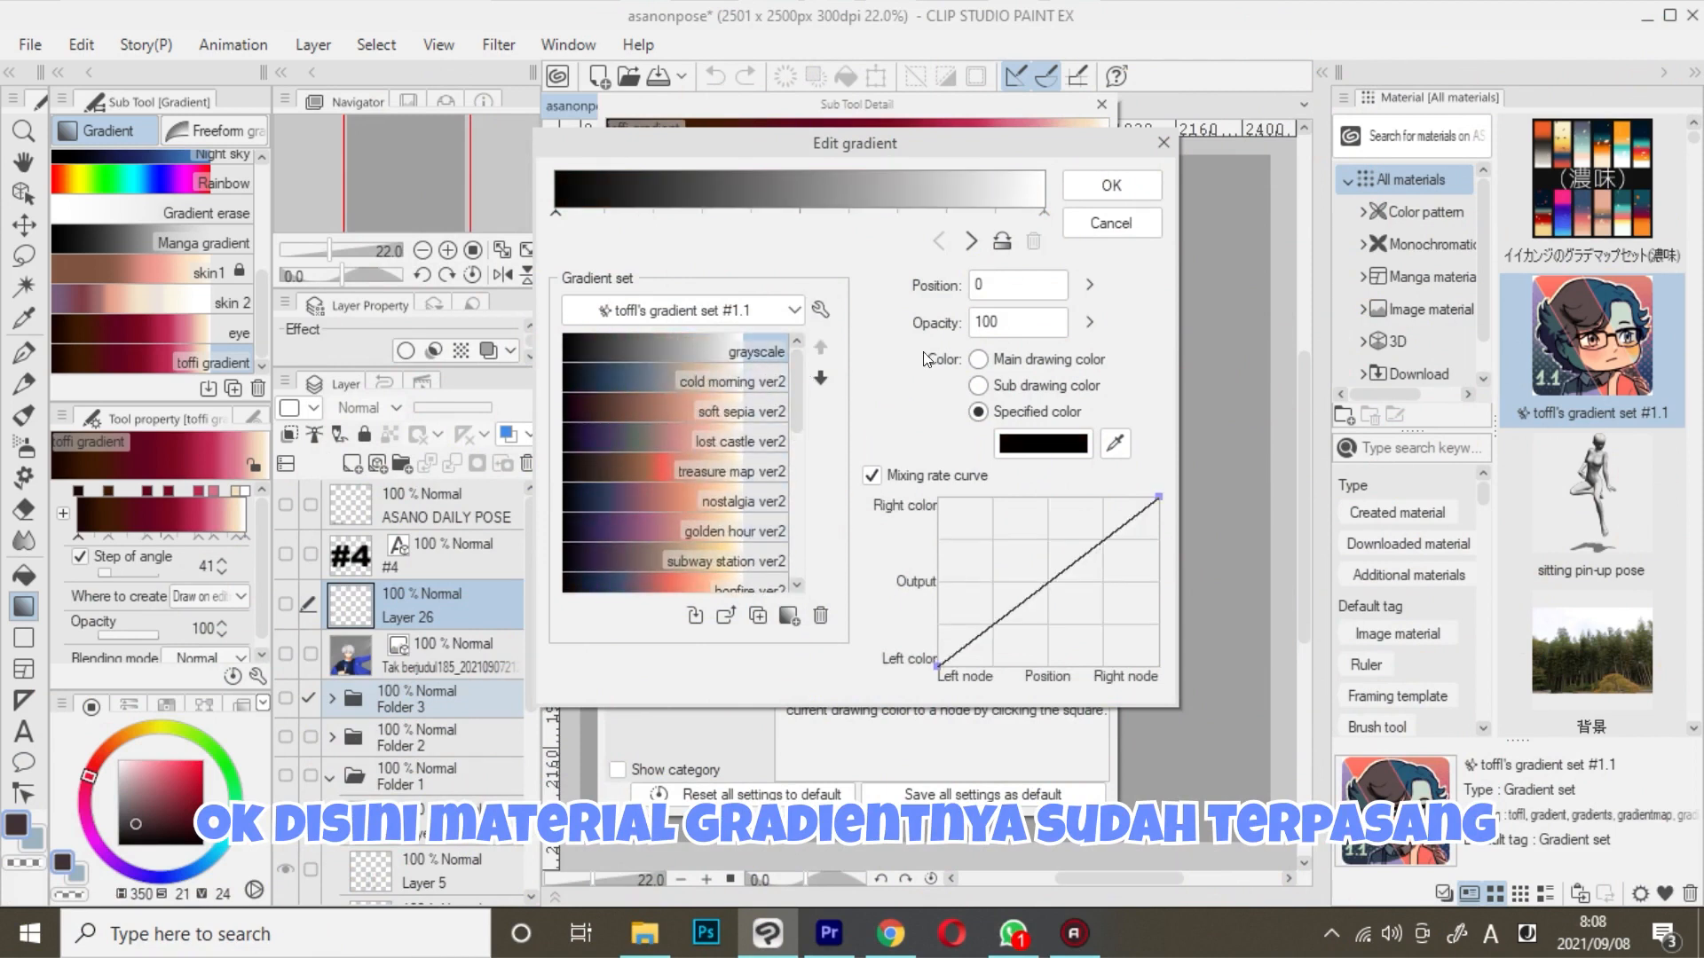
left_click(686, 403)
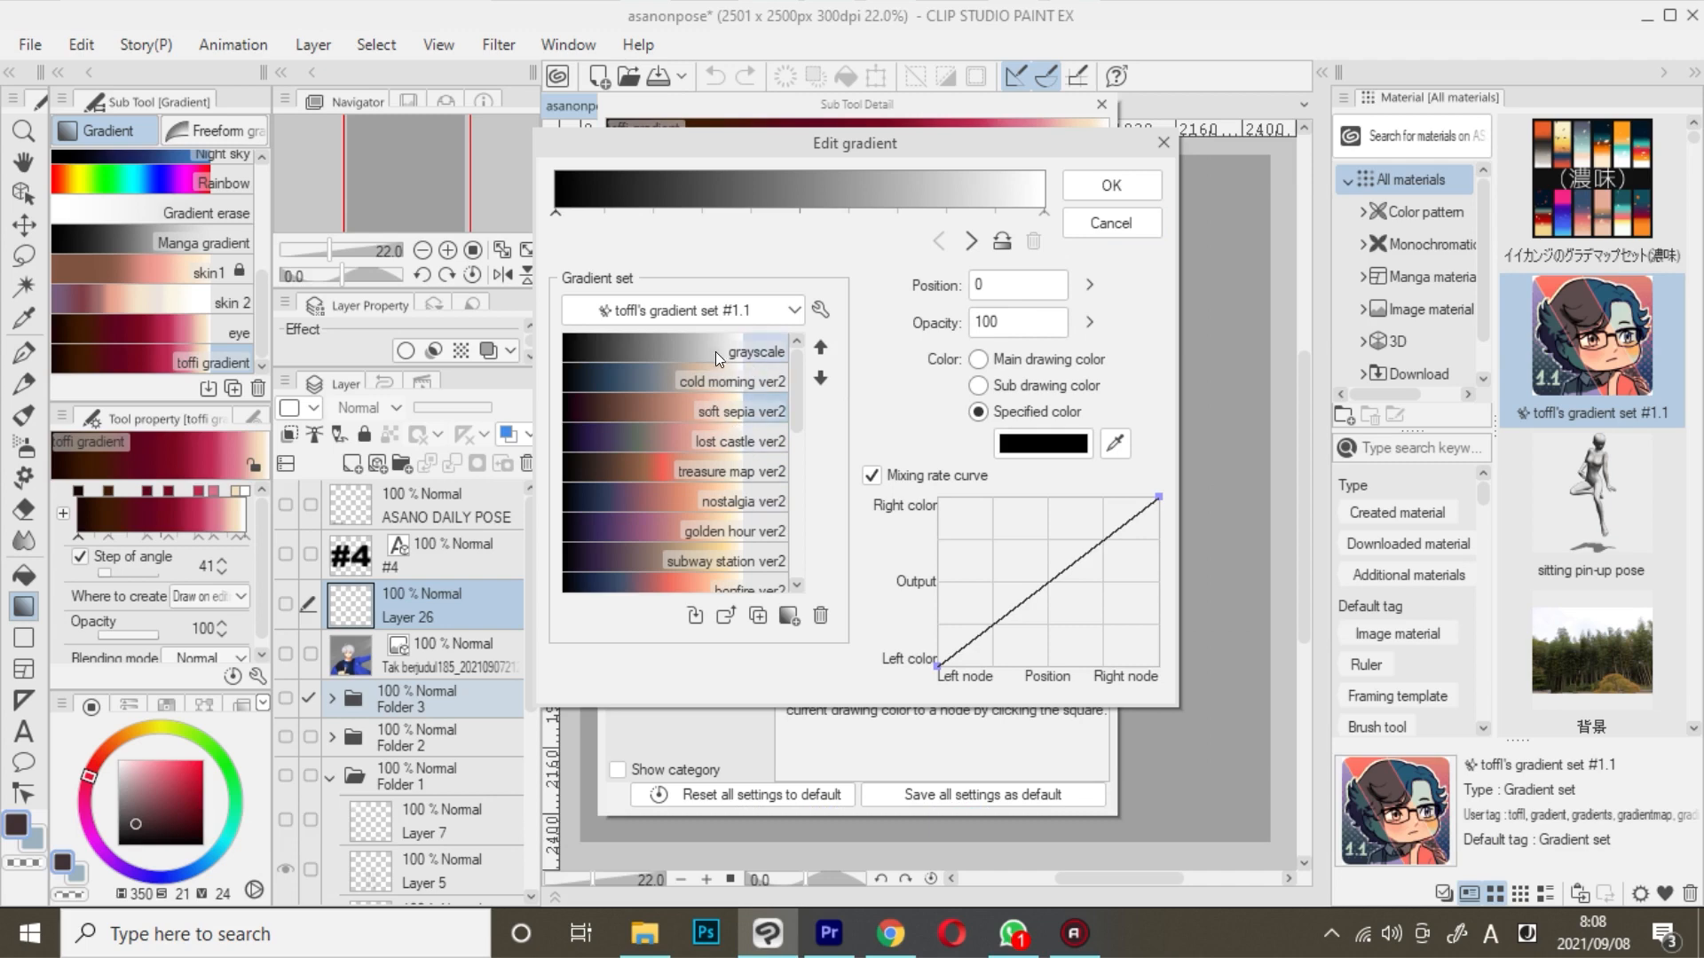
double_click(711, 378)
double_click(710, 412)
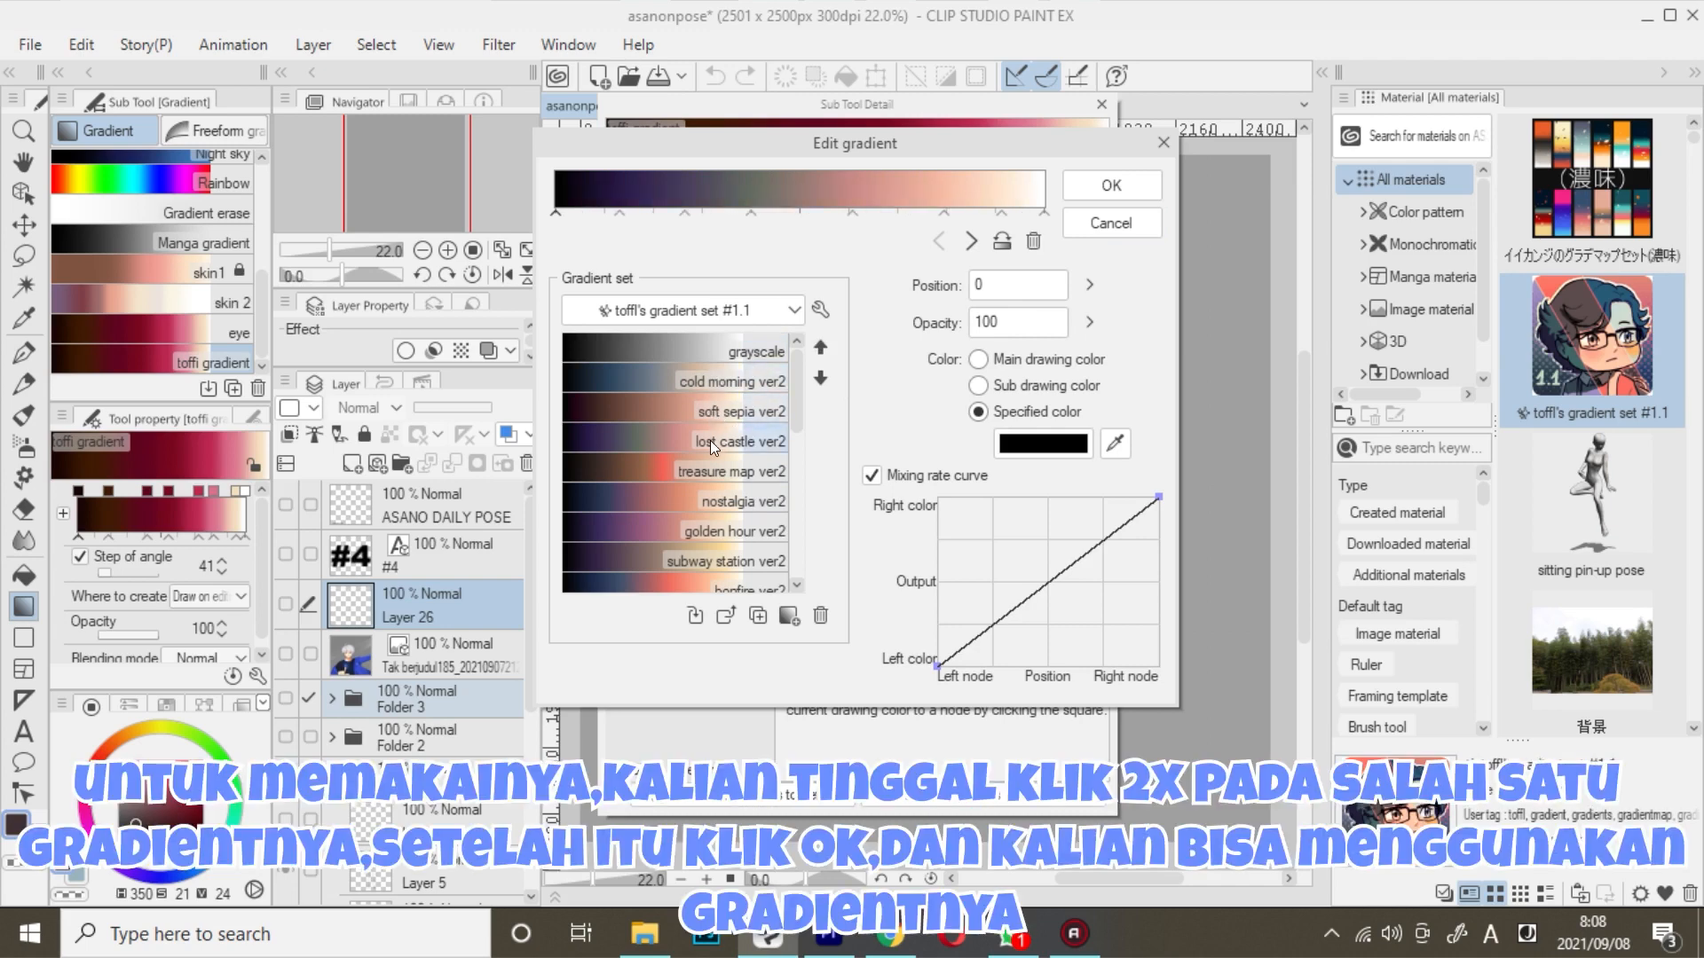
double_click(711, 467)
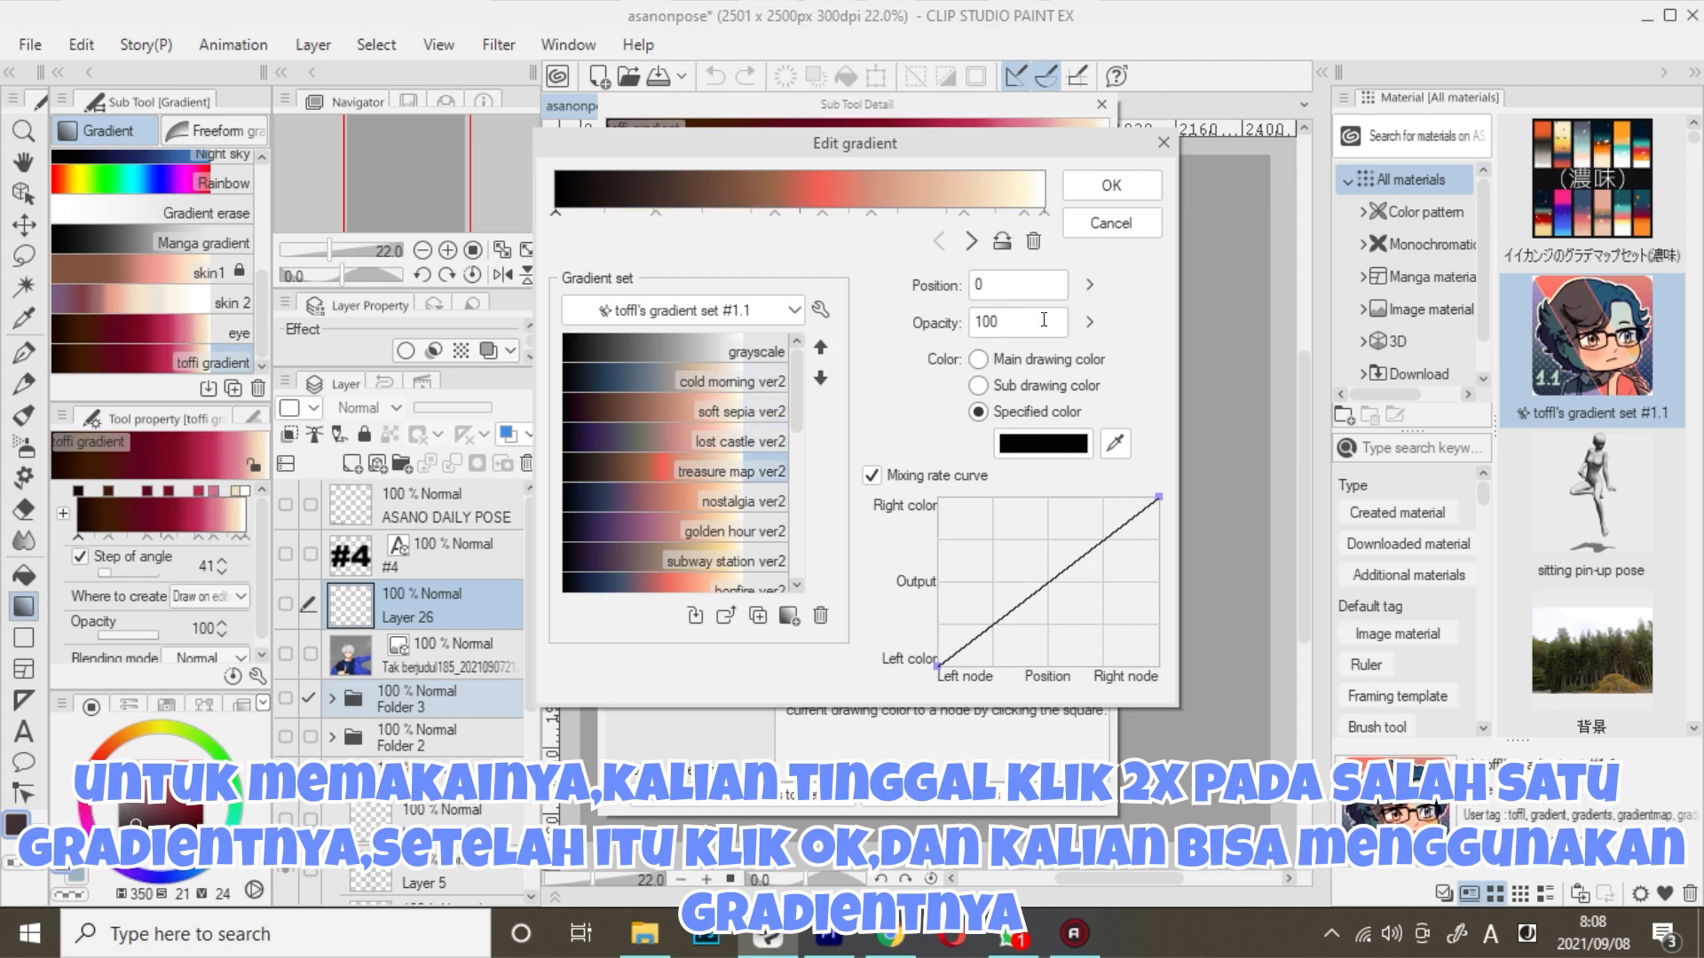
left_click(1109, 186)
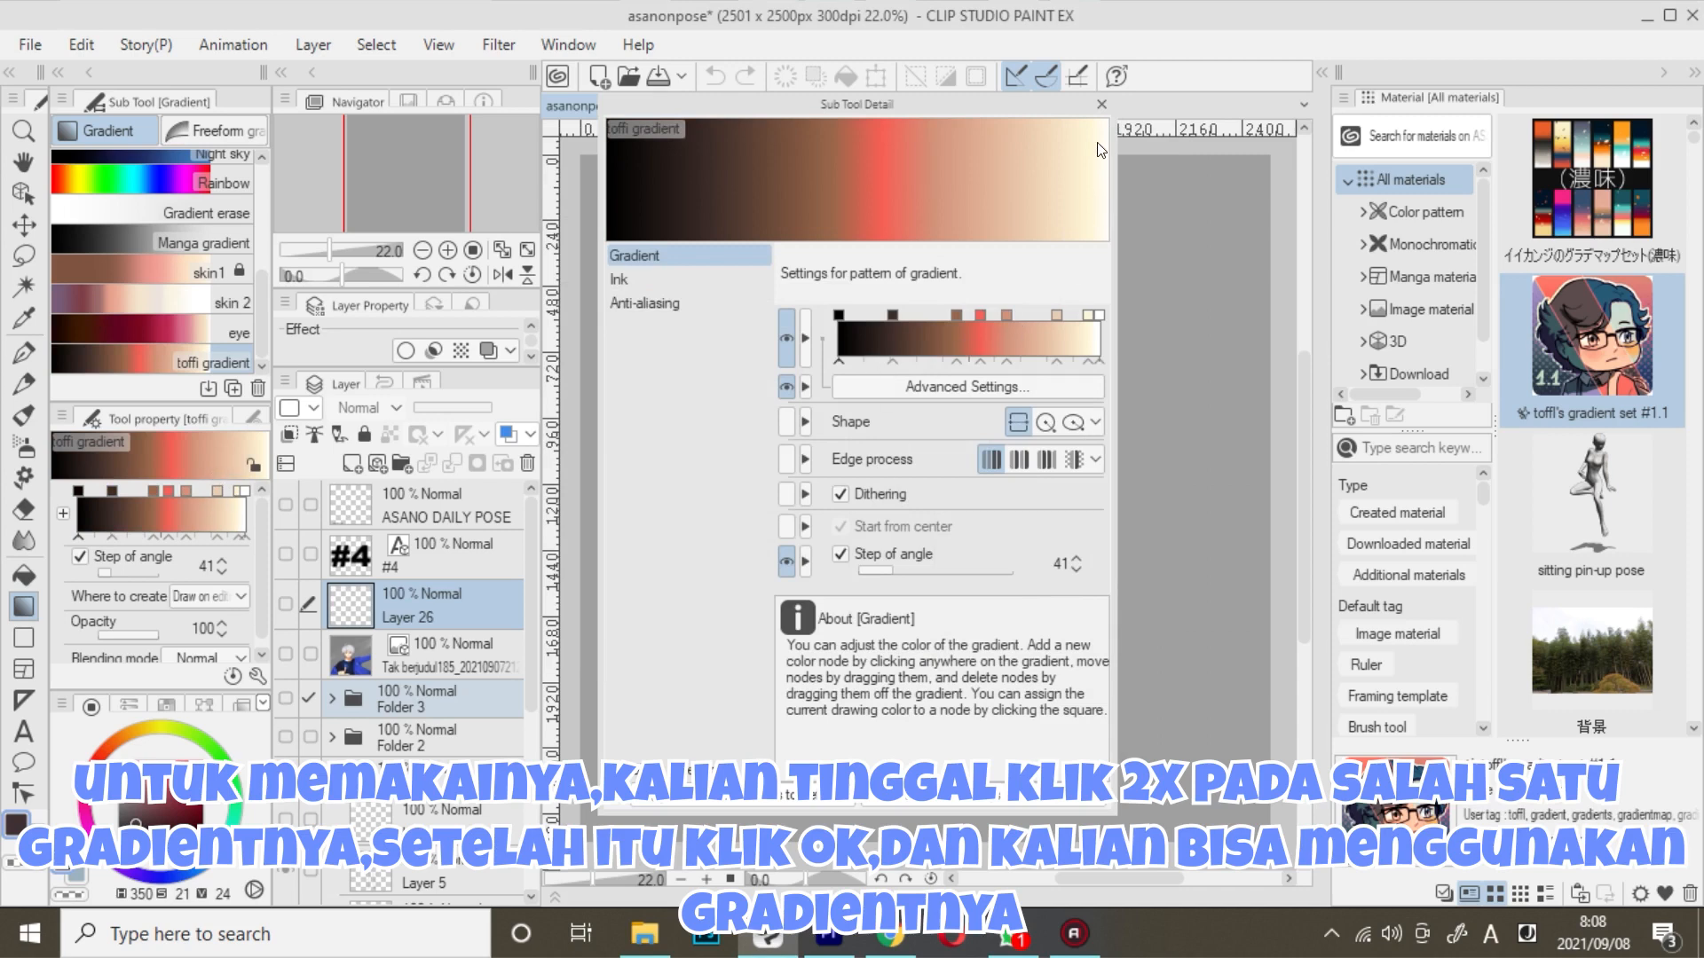
left_click(1102, 105)
- Add a new raster layer directly above Layer 23 and clip it to the layer below
scroll(432, 676, "down", 5)
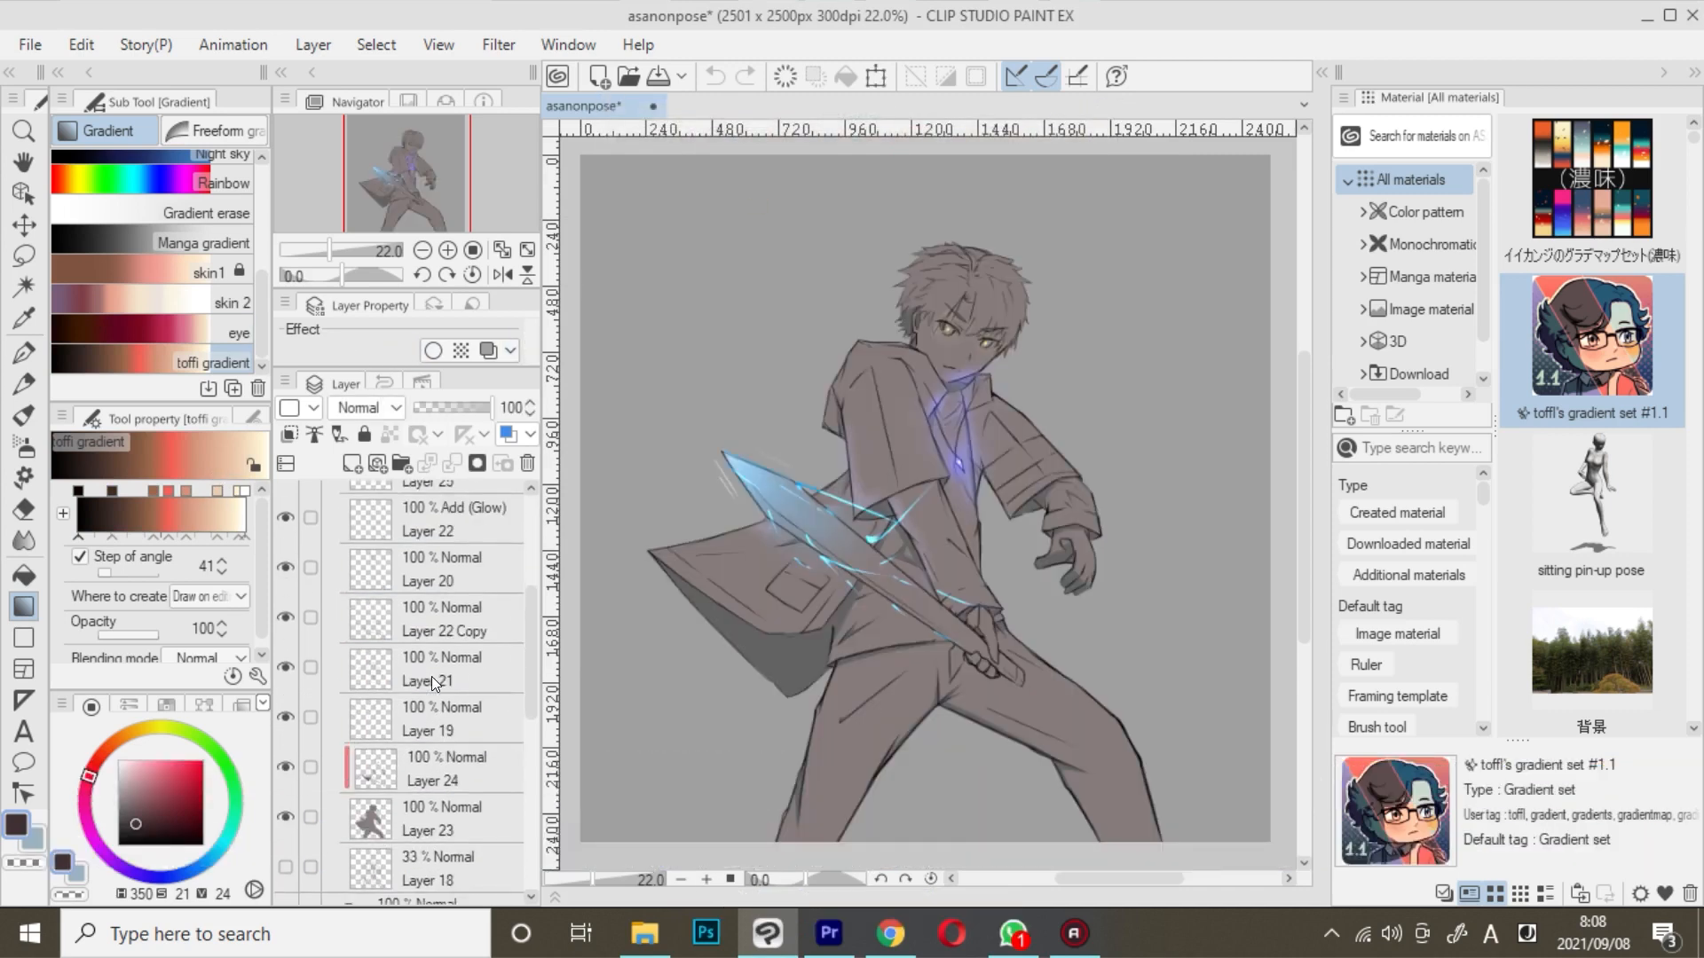
left_click(431, 786)
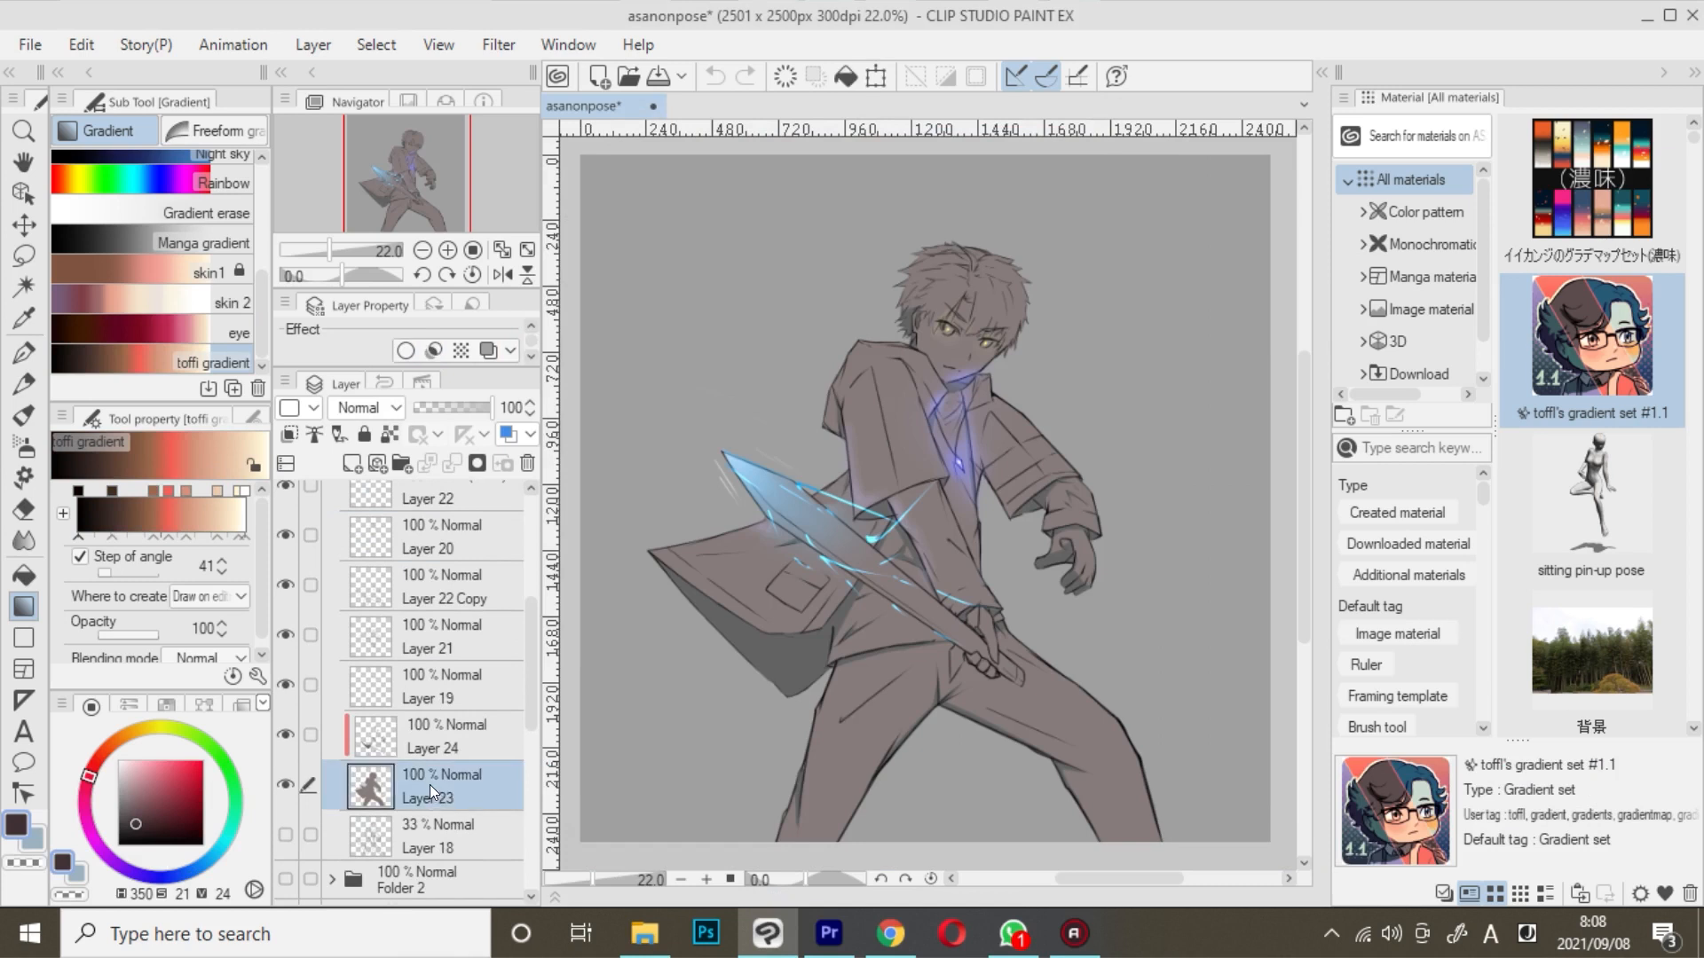
left_click(352, 463)
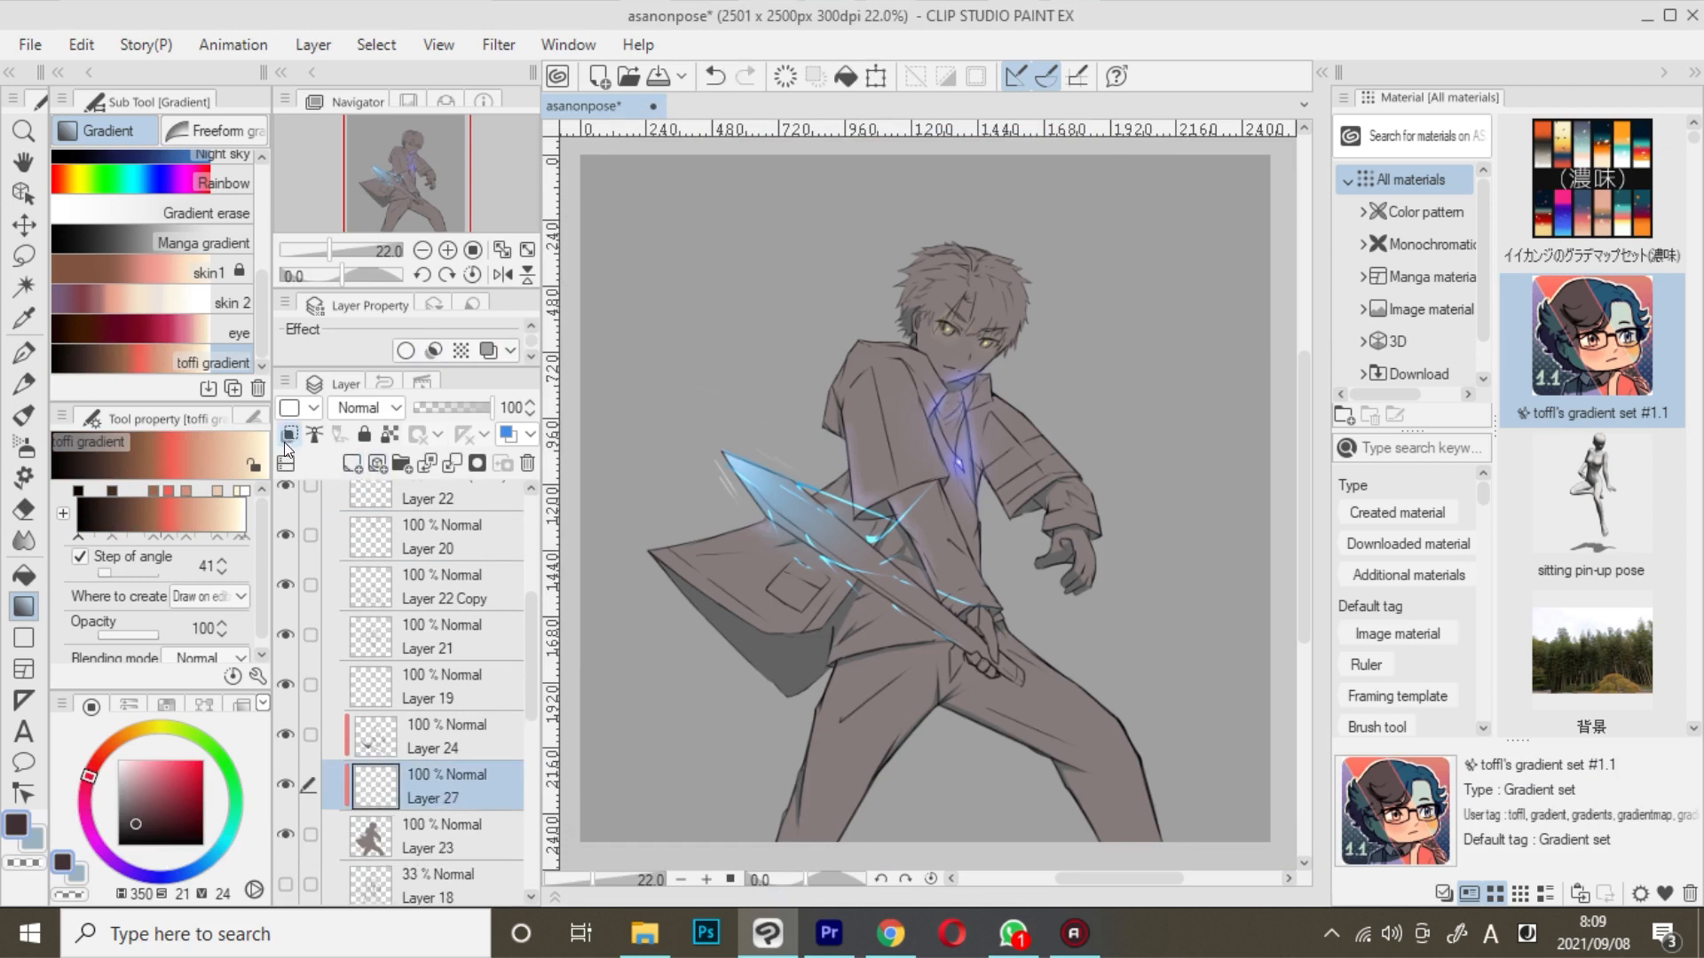
left_click(289, 433)
- Draw the treasure map ver2 gradient diagonally across the figure, undo it and redraw it from slightly lower, ending near the lower leg
left_click_drag(754, 270, 1176, 645)
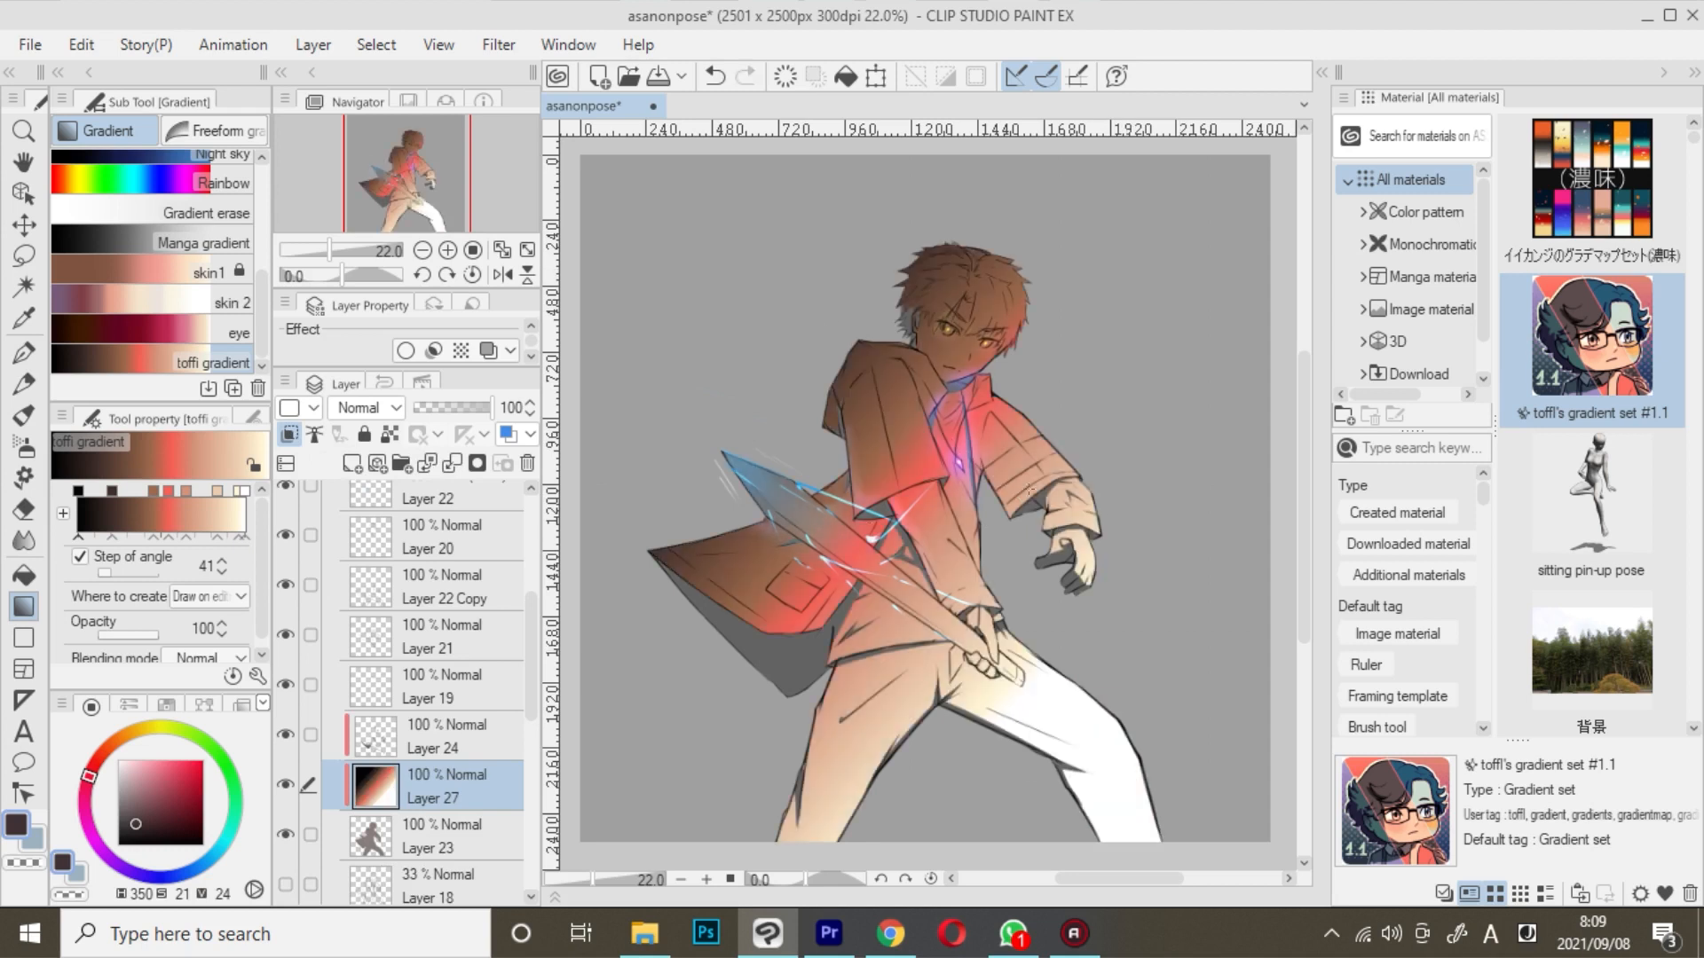
key("ctrl+z")
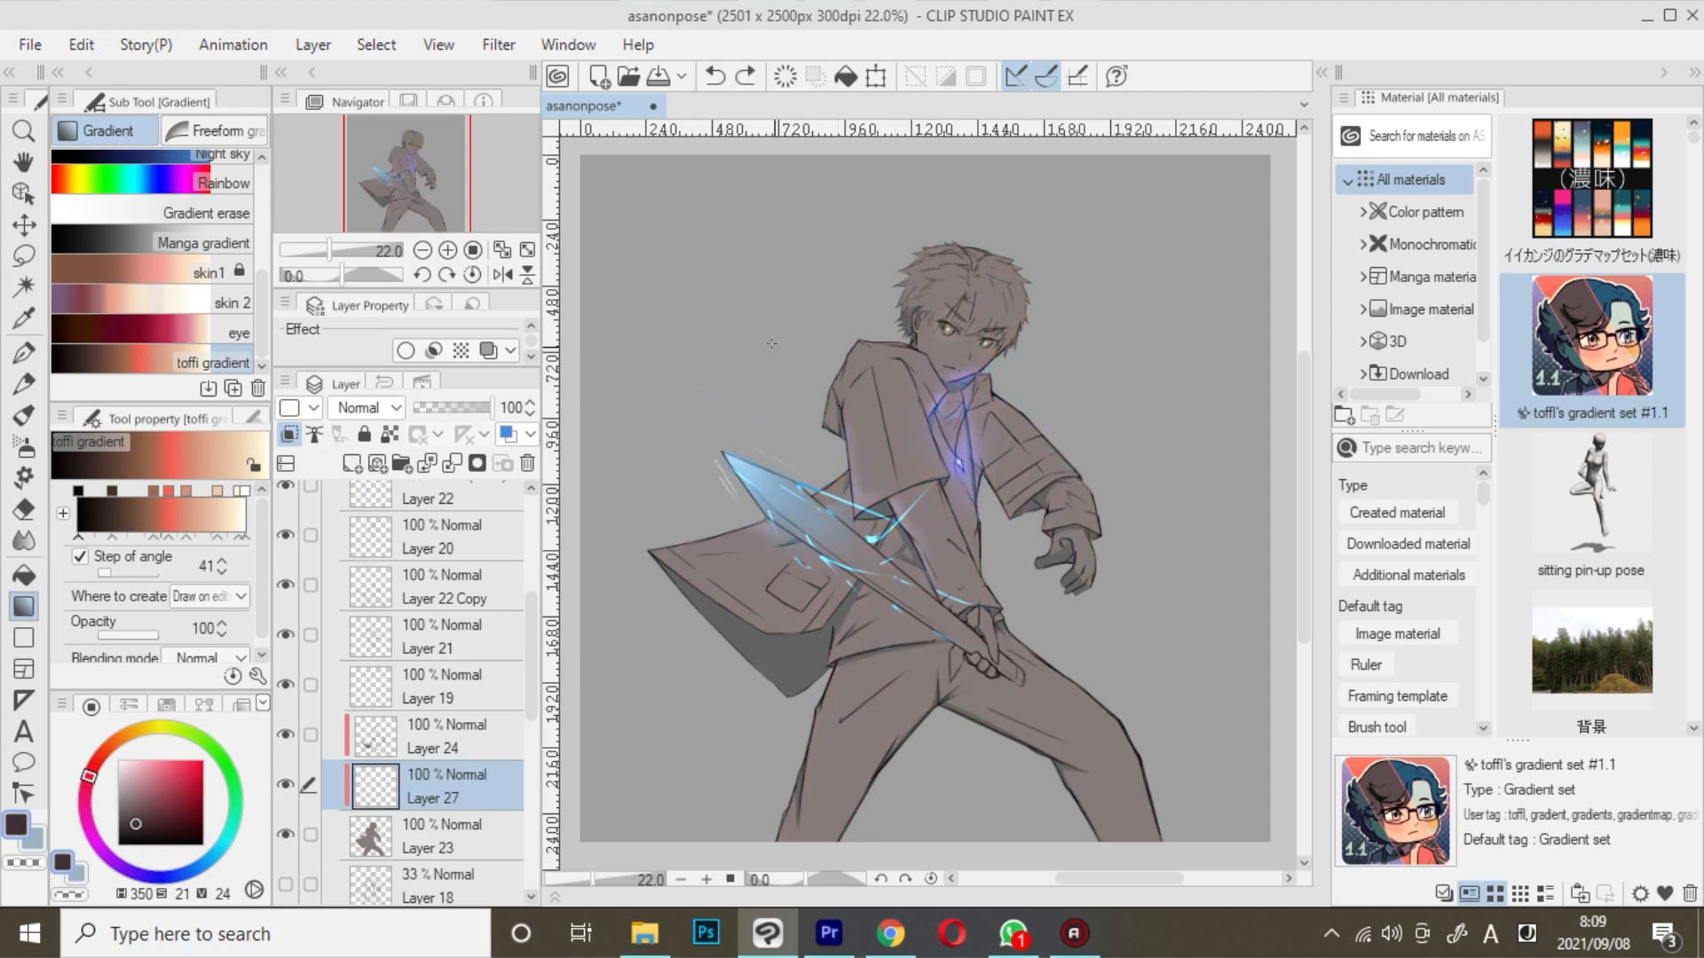
left_click_drag(804, 357, 1185, 730)
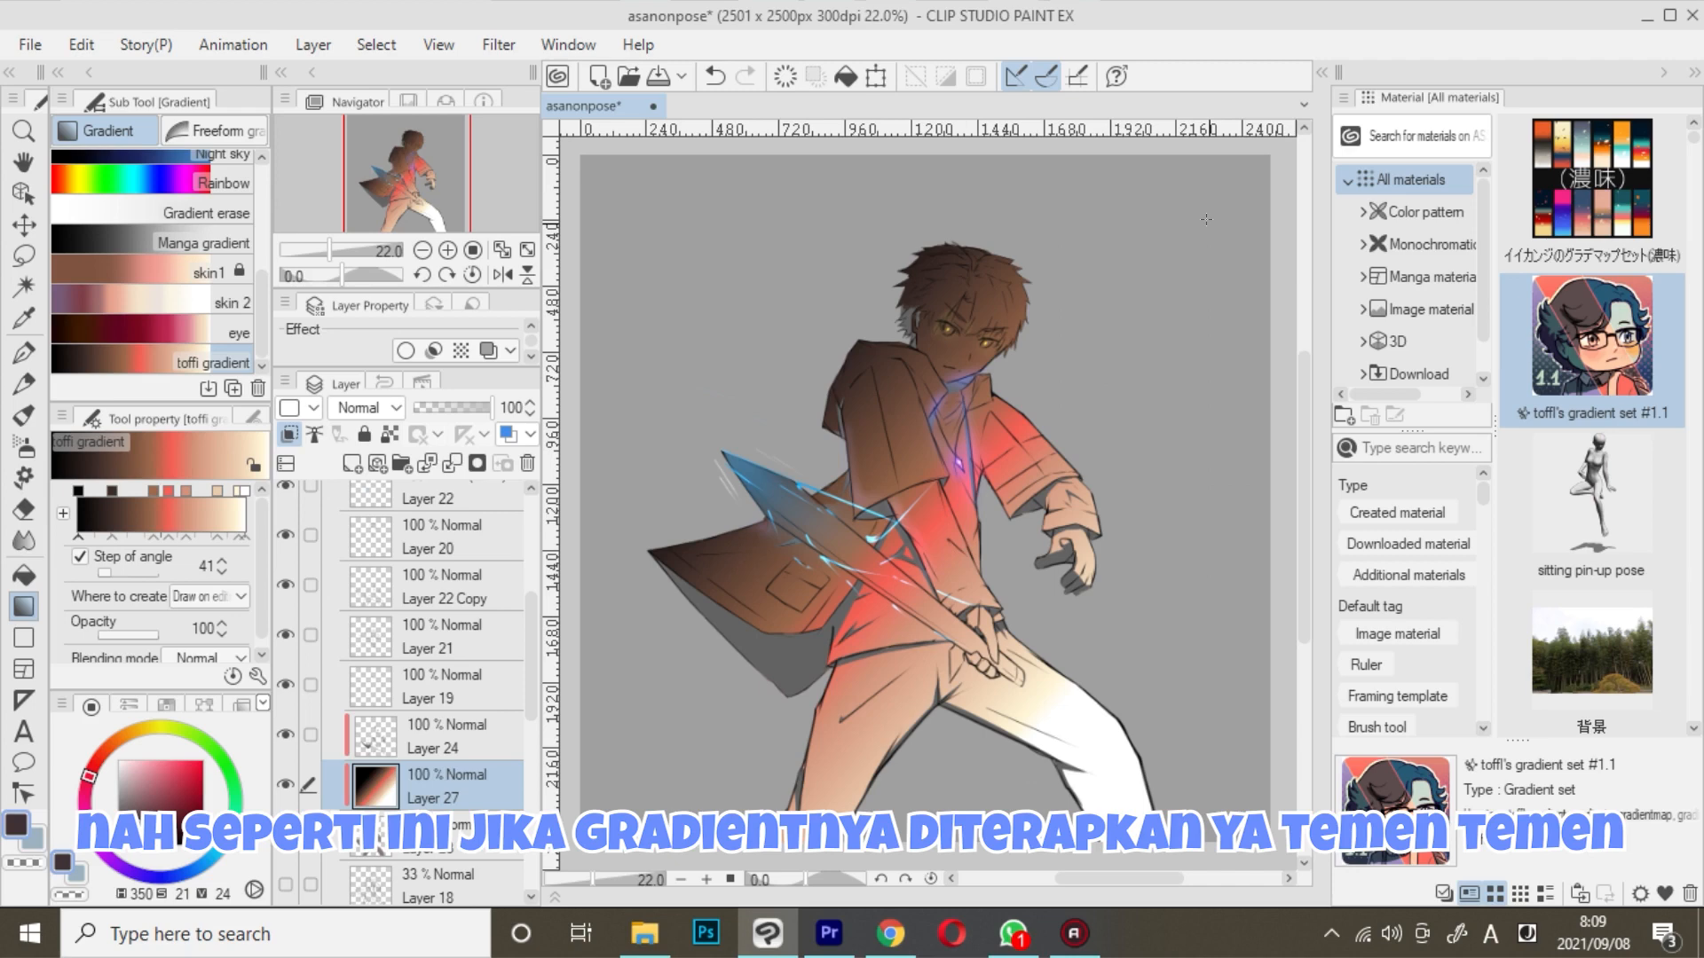
scroll(1108, 409, "down", 1)
scroll(1021, 373, "up", 3)
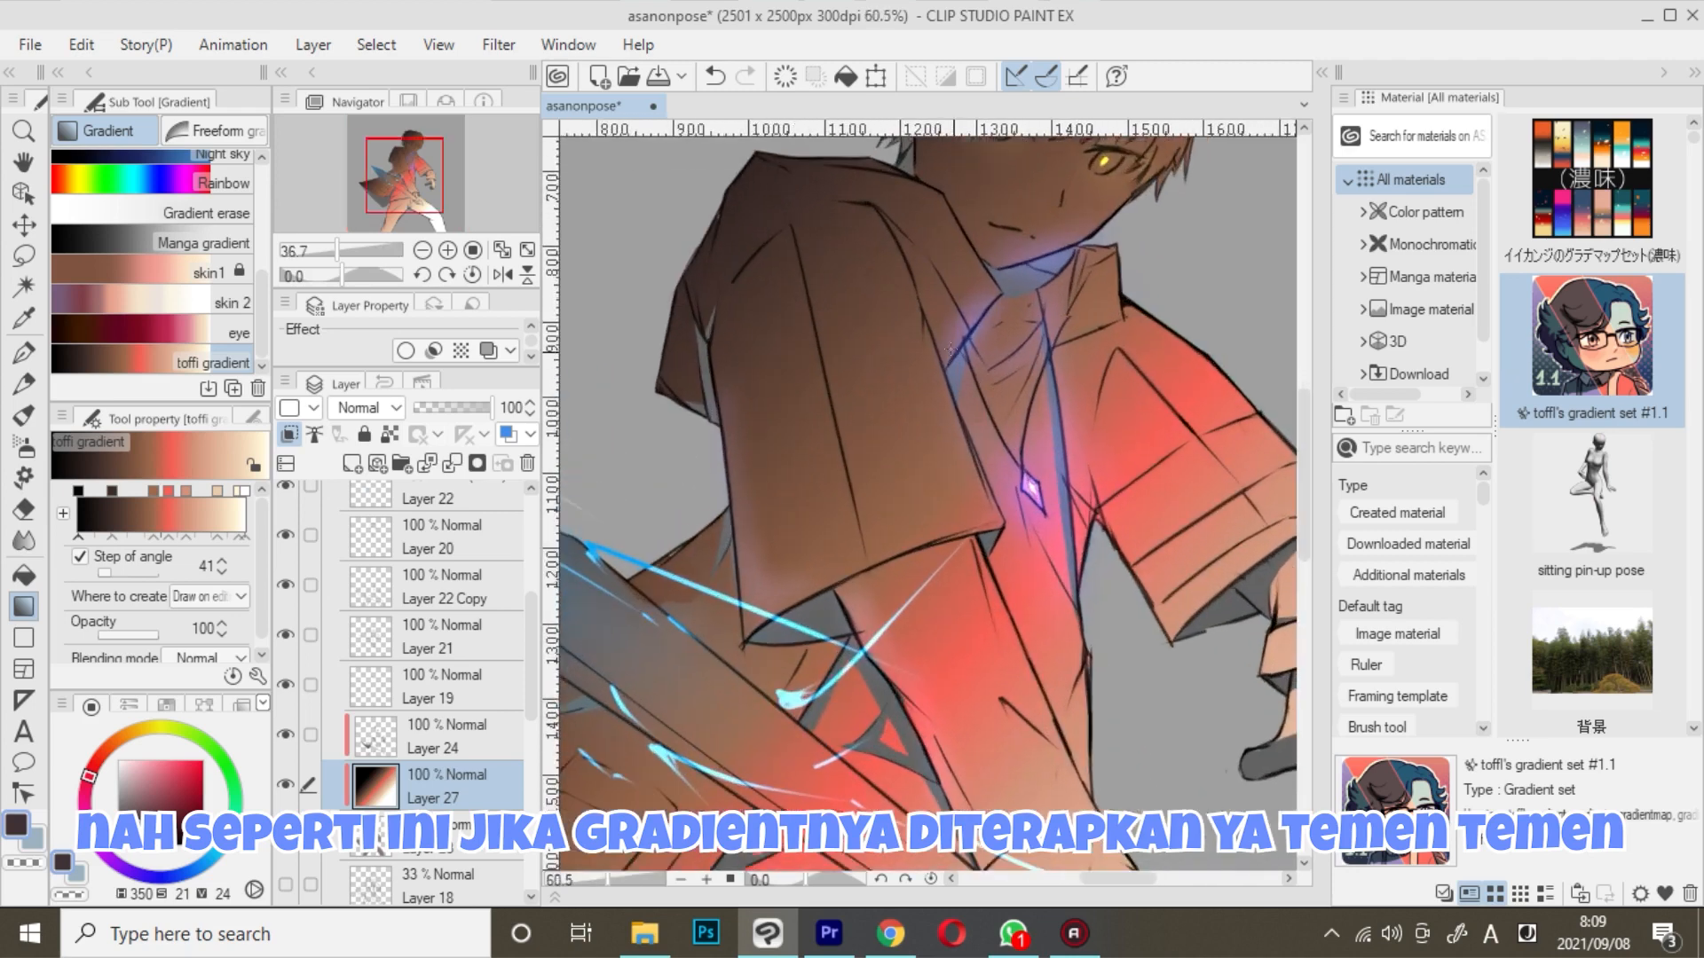
scroll(947, 347, "down", 1)
scroll(948, 347, "down", 2)
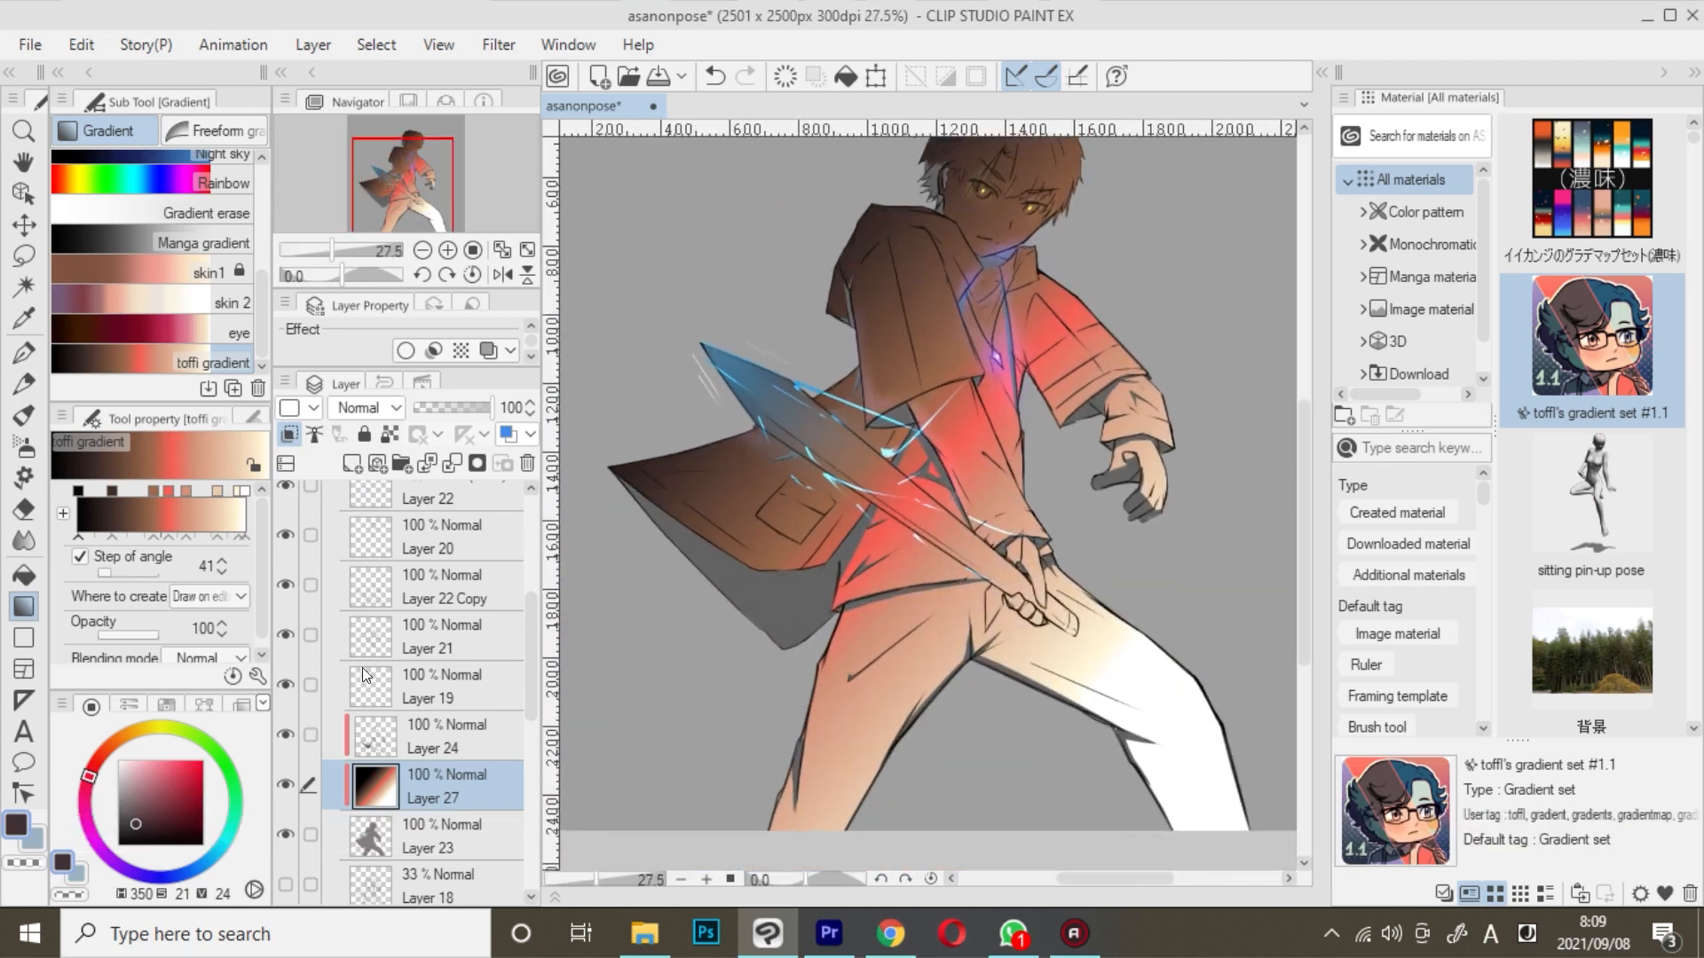
- Change the sub tool's gradient to sea slug ver2 from toffl's gradient set #1.1 in the advanced settings
left_click(255, 677)
left_click(882, 384)
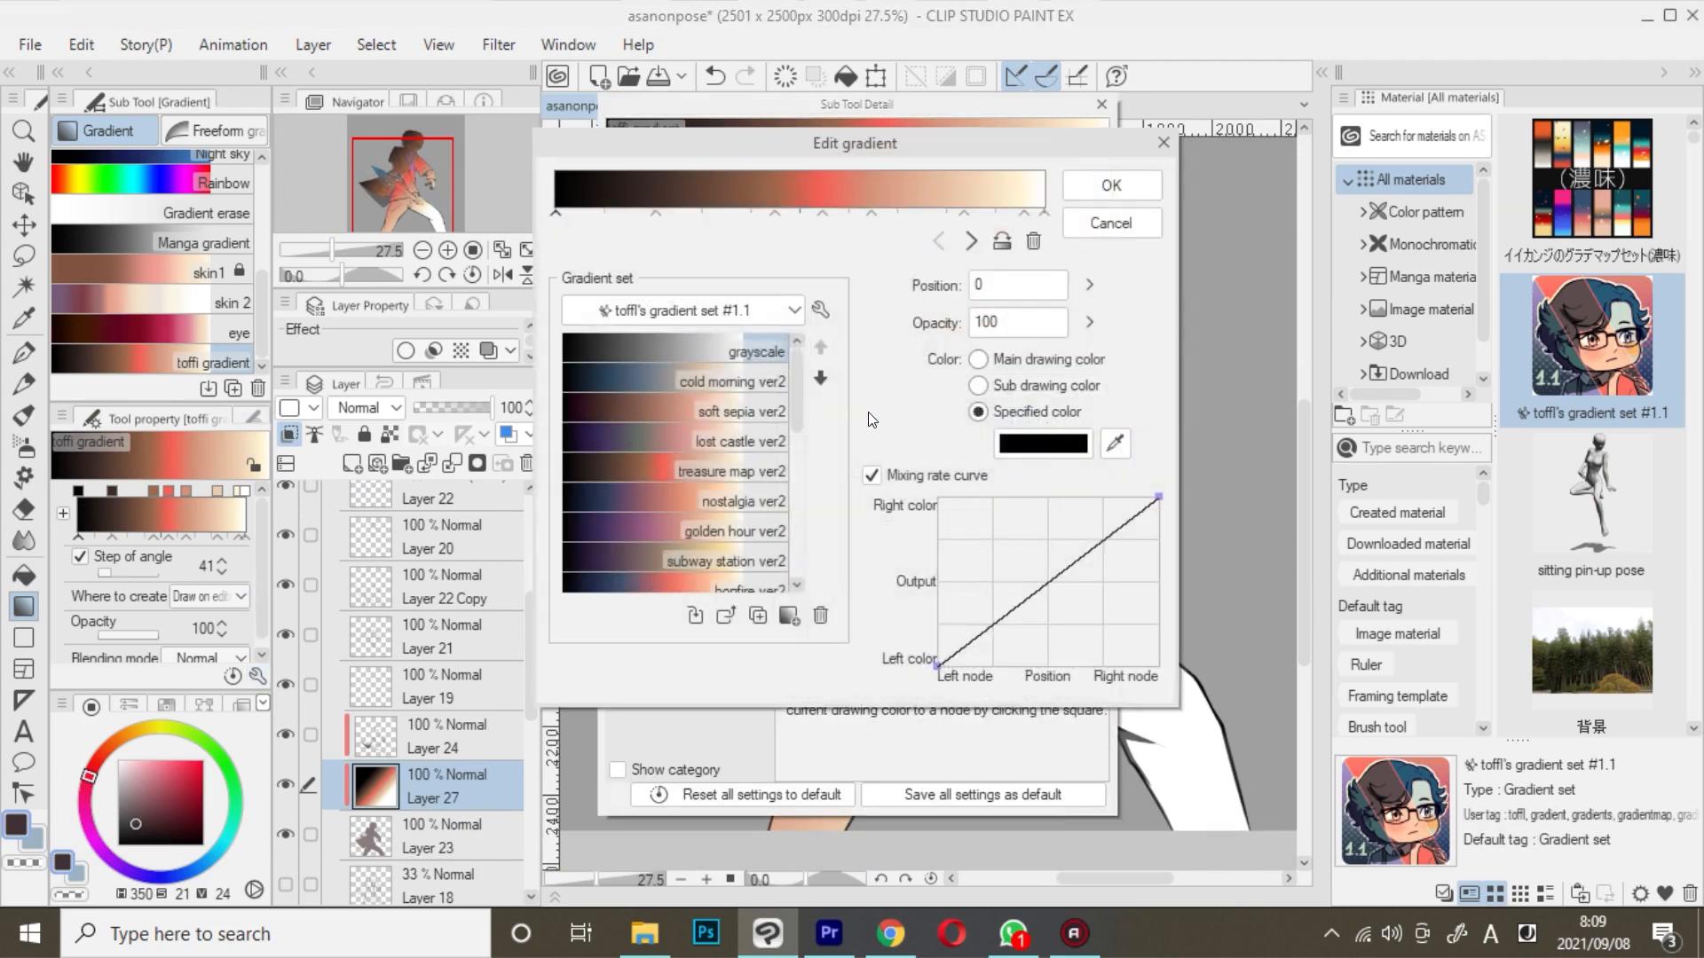
scroll(697, 483, "down", 5)
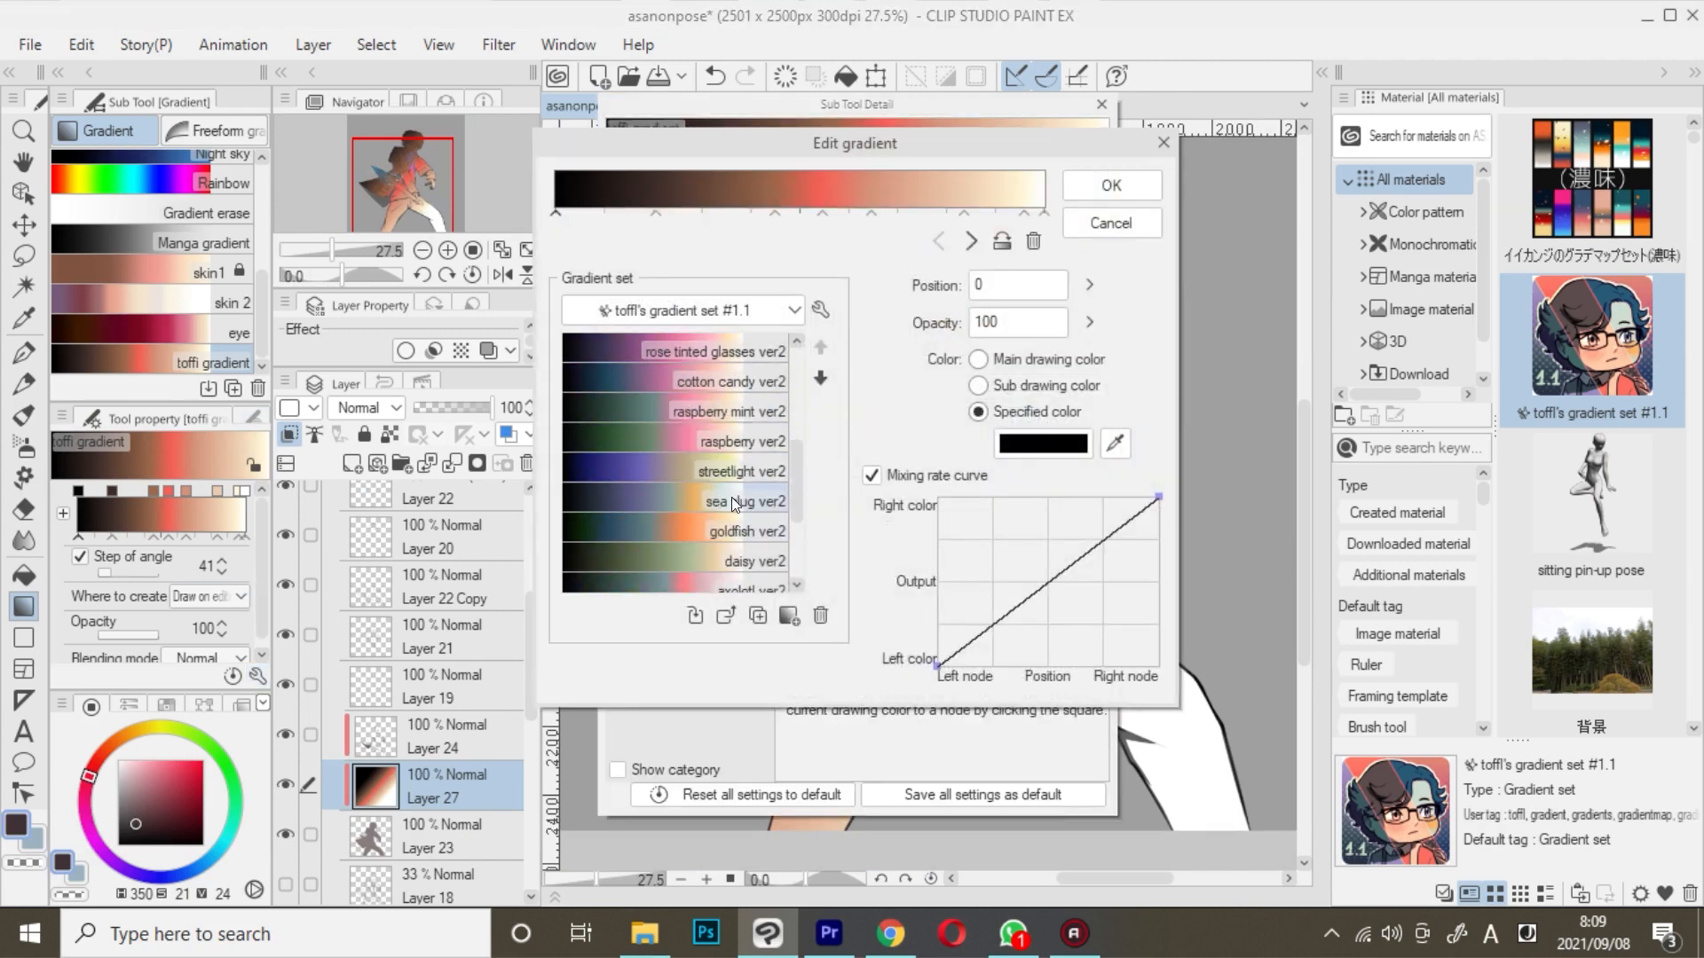
left_click(732, 499)
left_click(1107, 188)
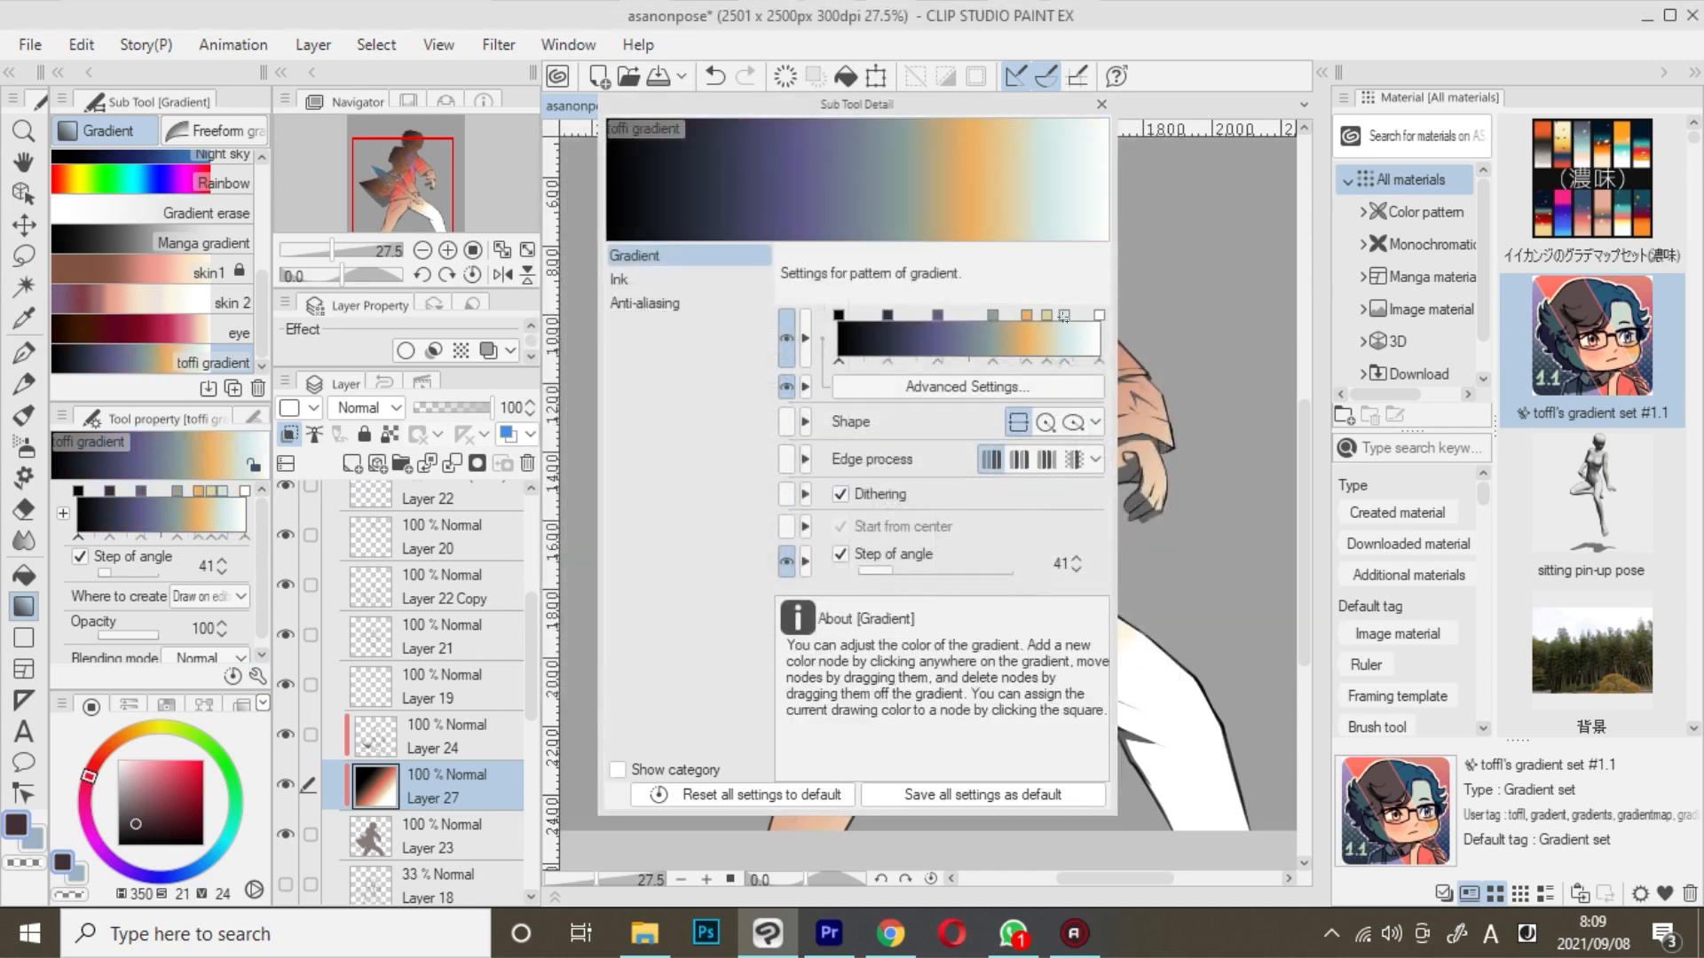
left_click(1101, 104)
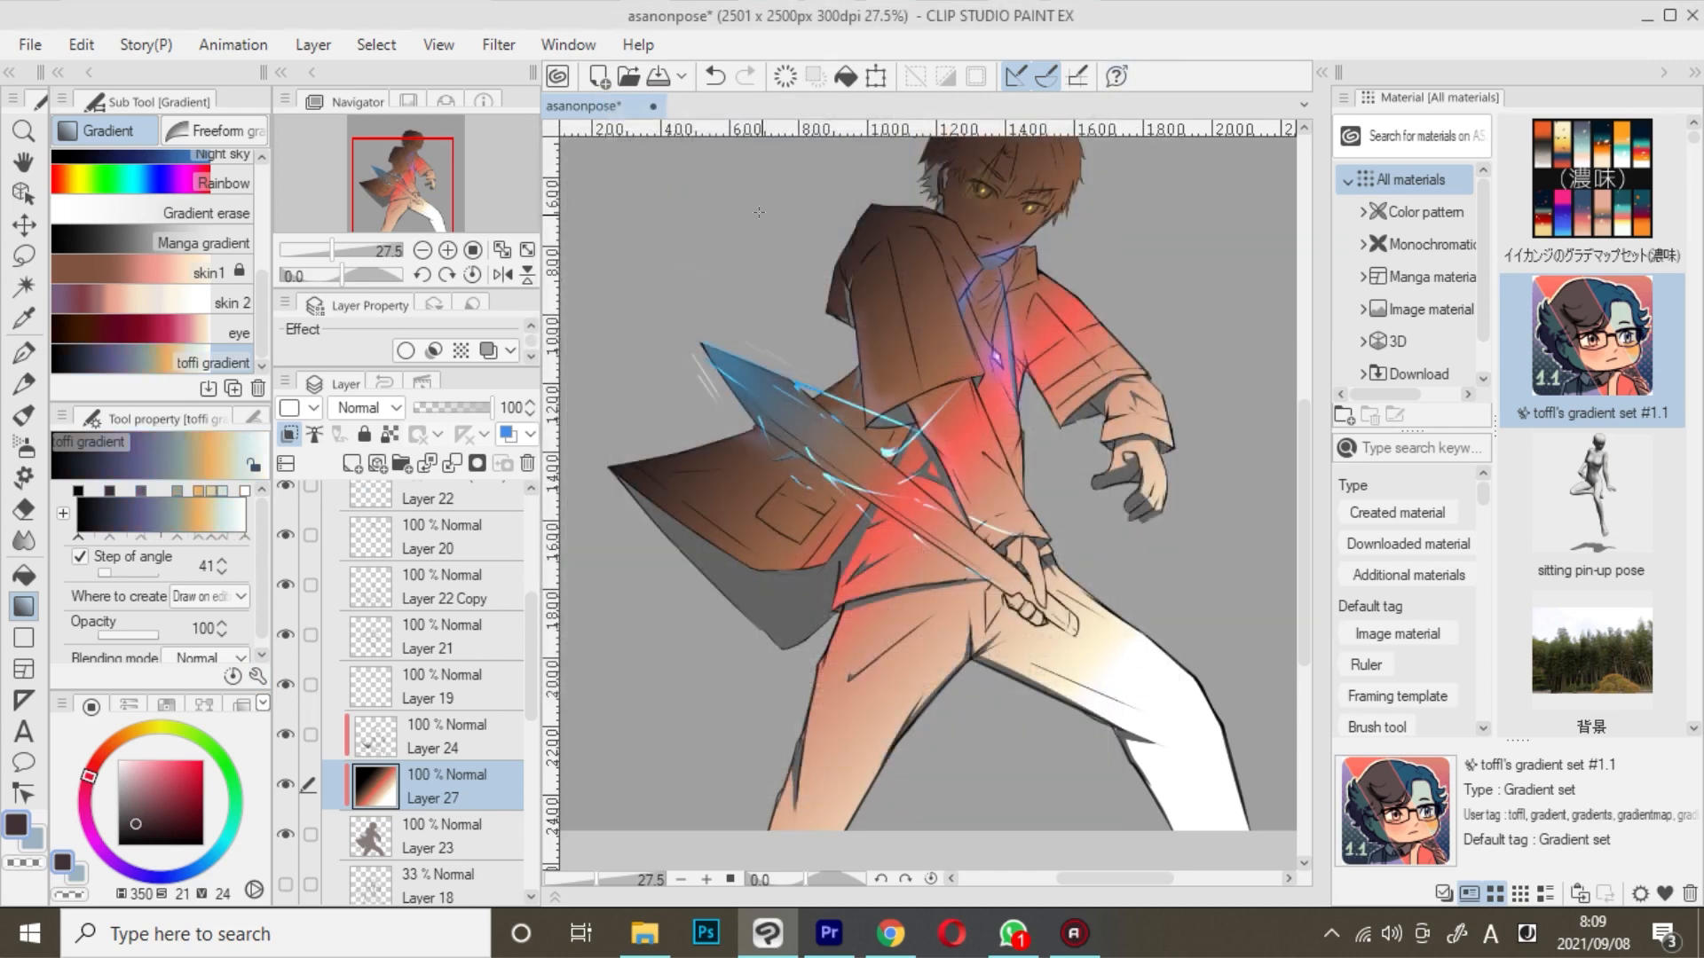
- Draw the sea slug ver2 gradient diagonally over the figure's upper body on the clipped layer
scroll(838, 399, "down", 2)
left_click_drag(769, 265, 911, 498)
scroll(898, 306, "up", 4)
scroll(898, 304, "down", 4)
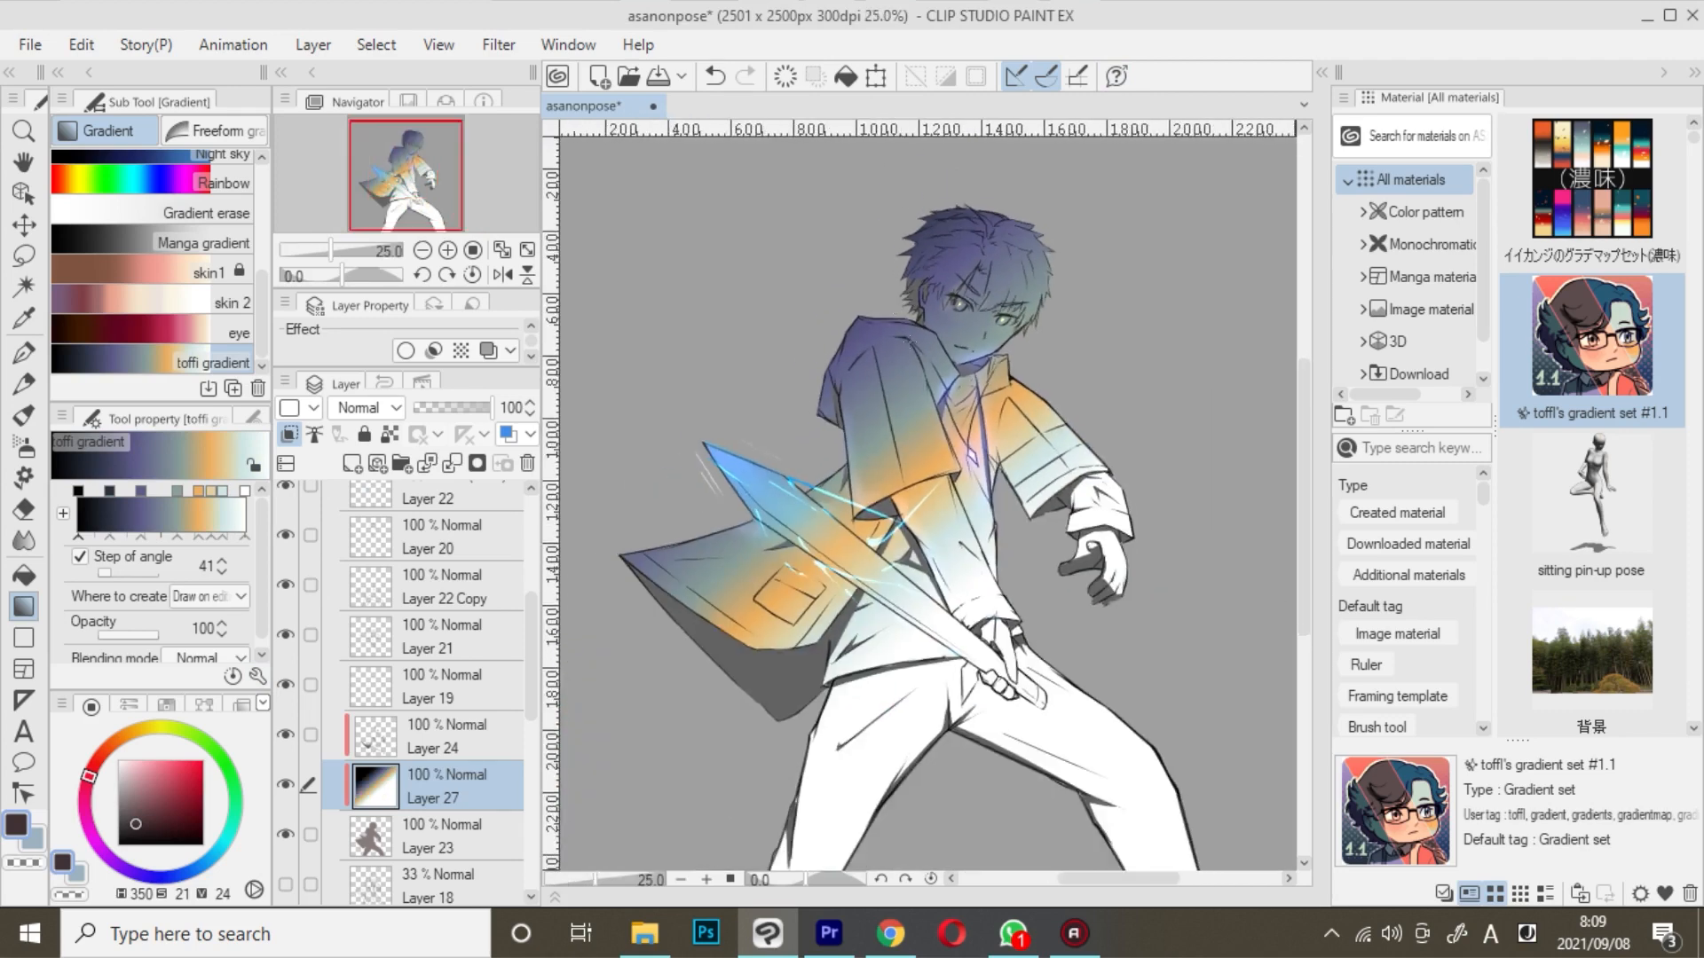
scroll(948, 407, "up", 3)
scroll(946, 404, "down", 2)
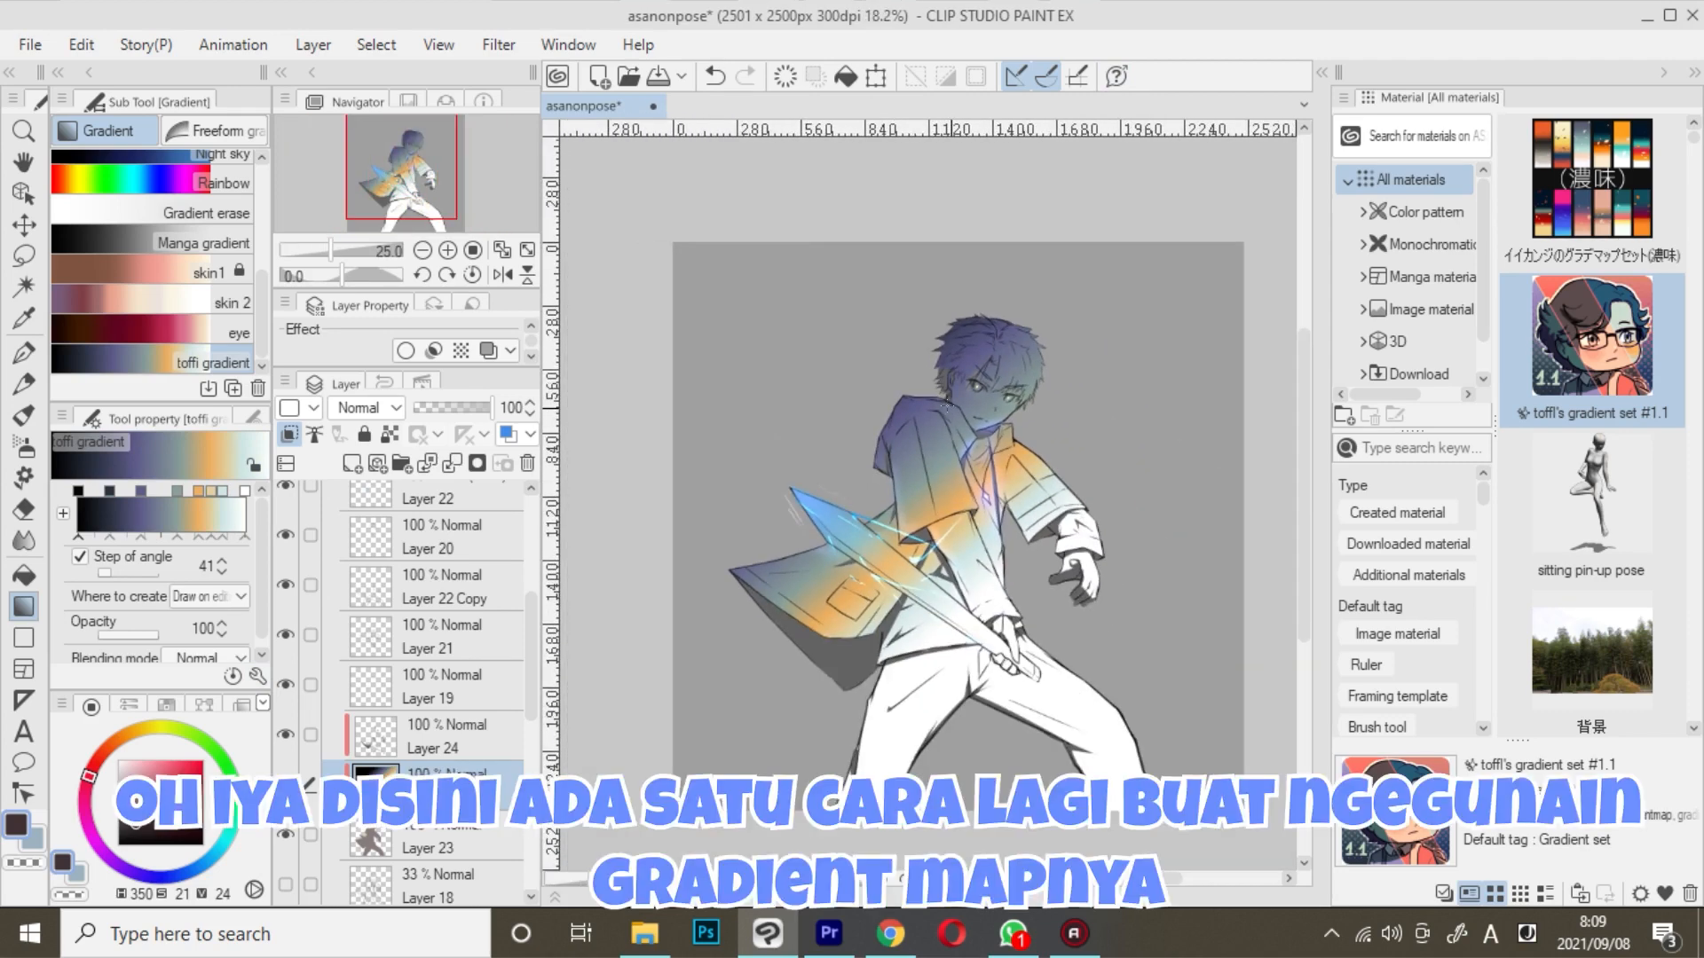
scroll(958, 443, "up", 2)
scroll(972, 488, "down", 2)
scroll(988, 530, "up", 1)
scroll(987, 530, "up", 2)
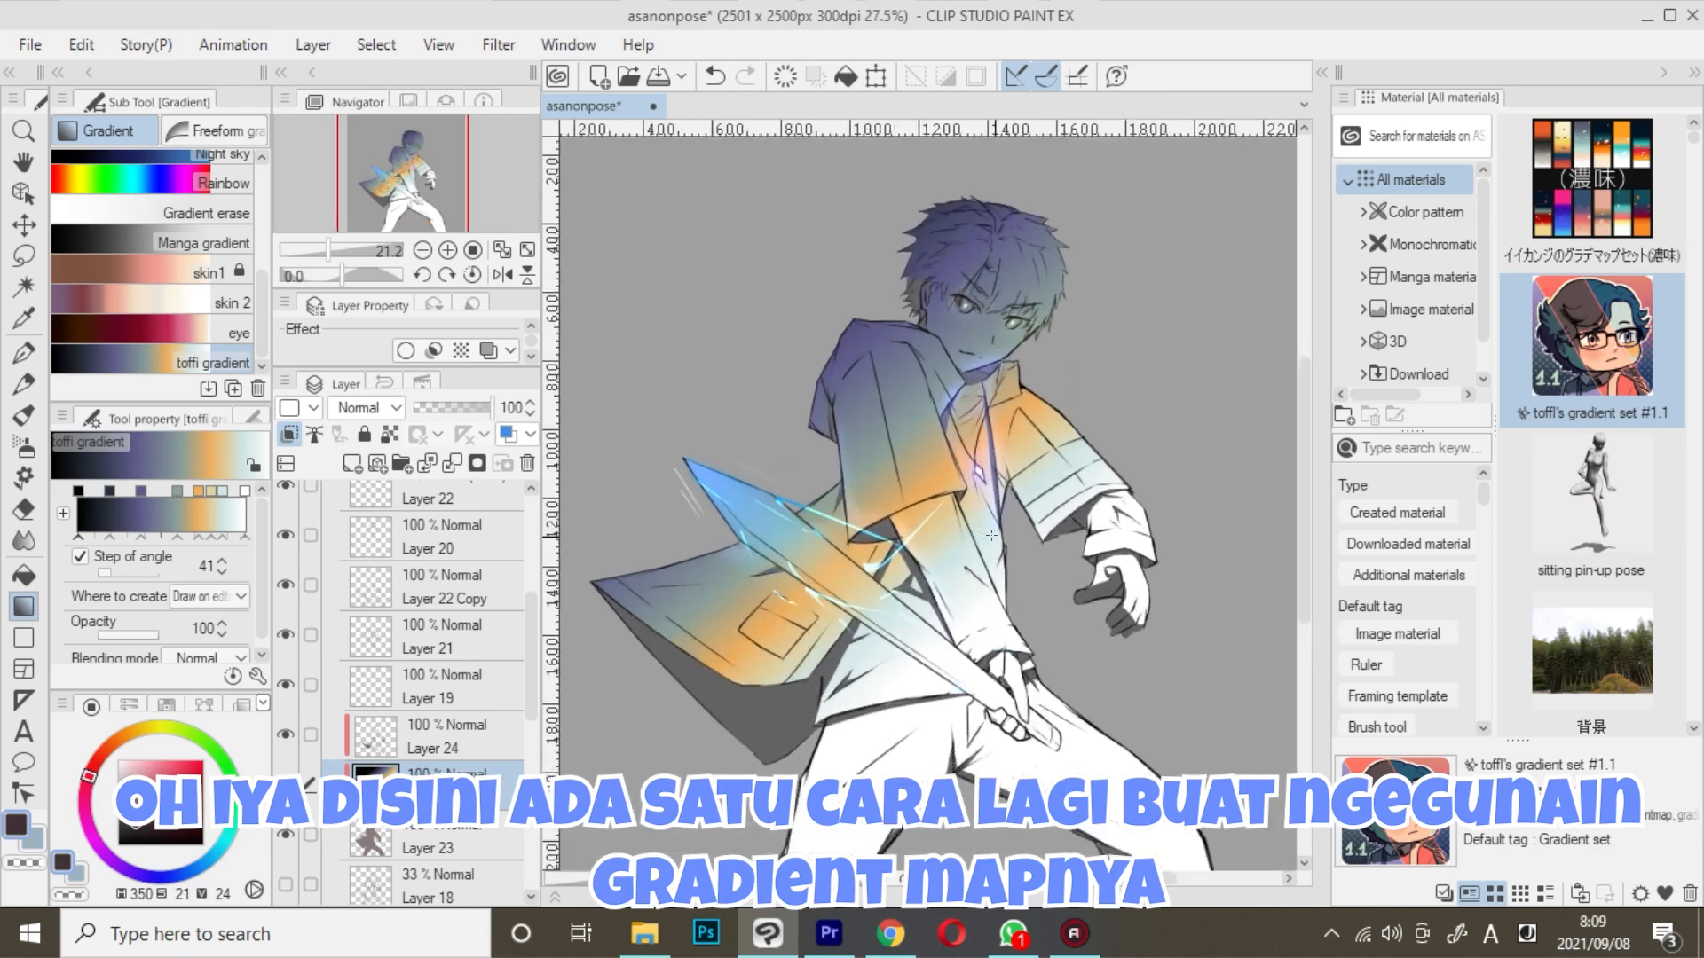
scroll(941, 559, "down", 2)
scroll(896, 586, "up", 1)
scroll(844, 619, "down", 1)
scroll(843, 617, "up", 1)
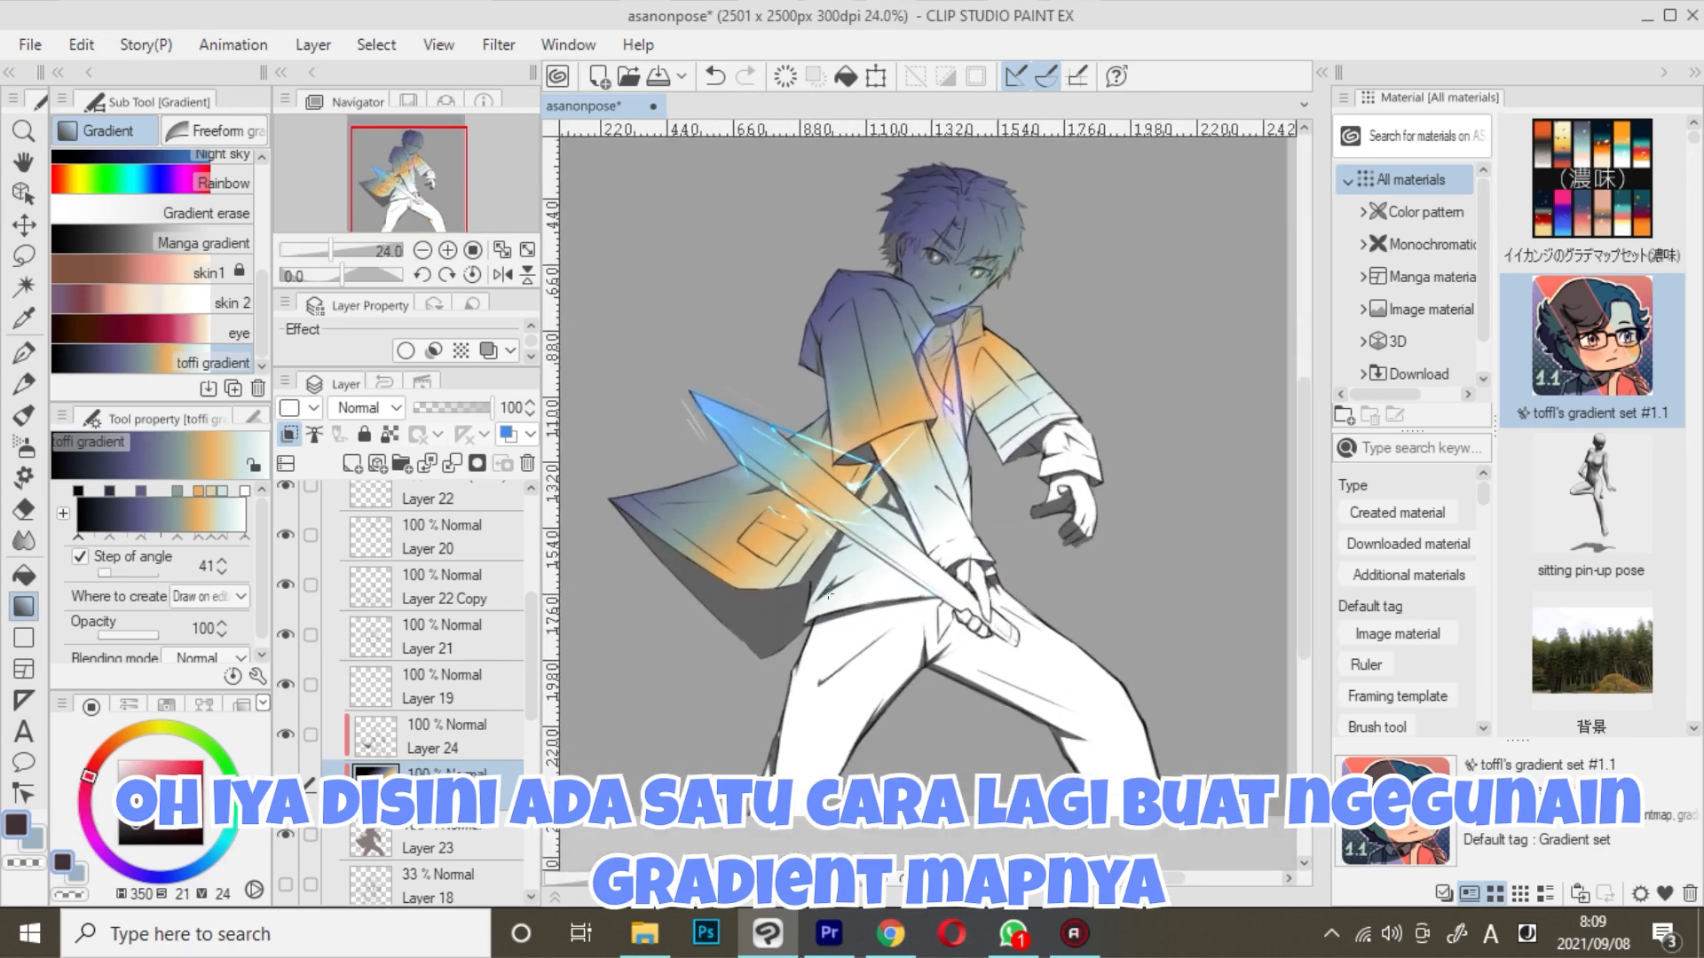
- Undo both gradient fills on the figure
key("ctrl+z")
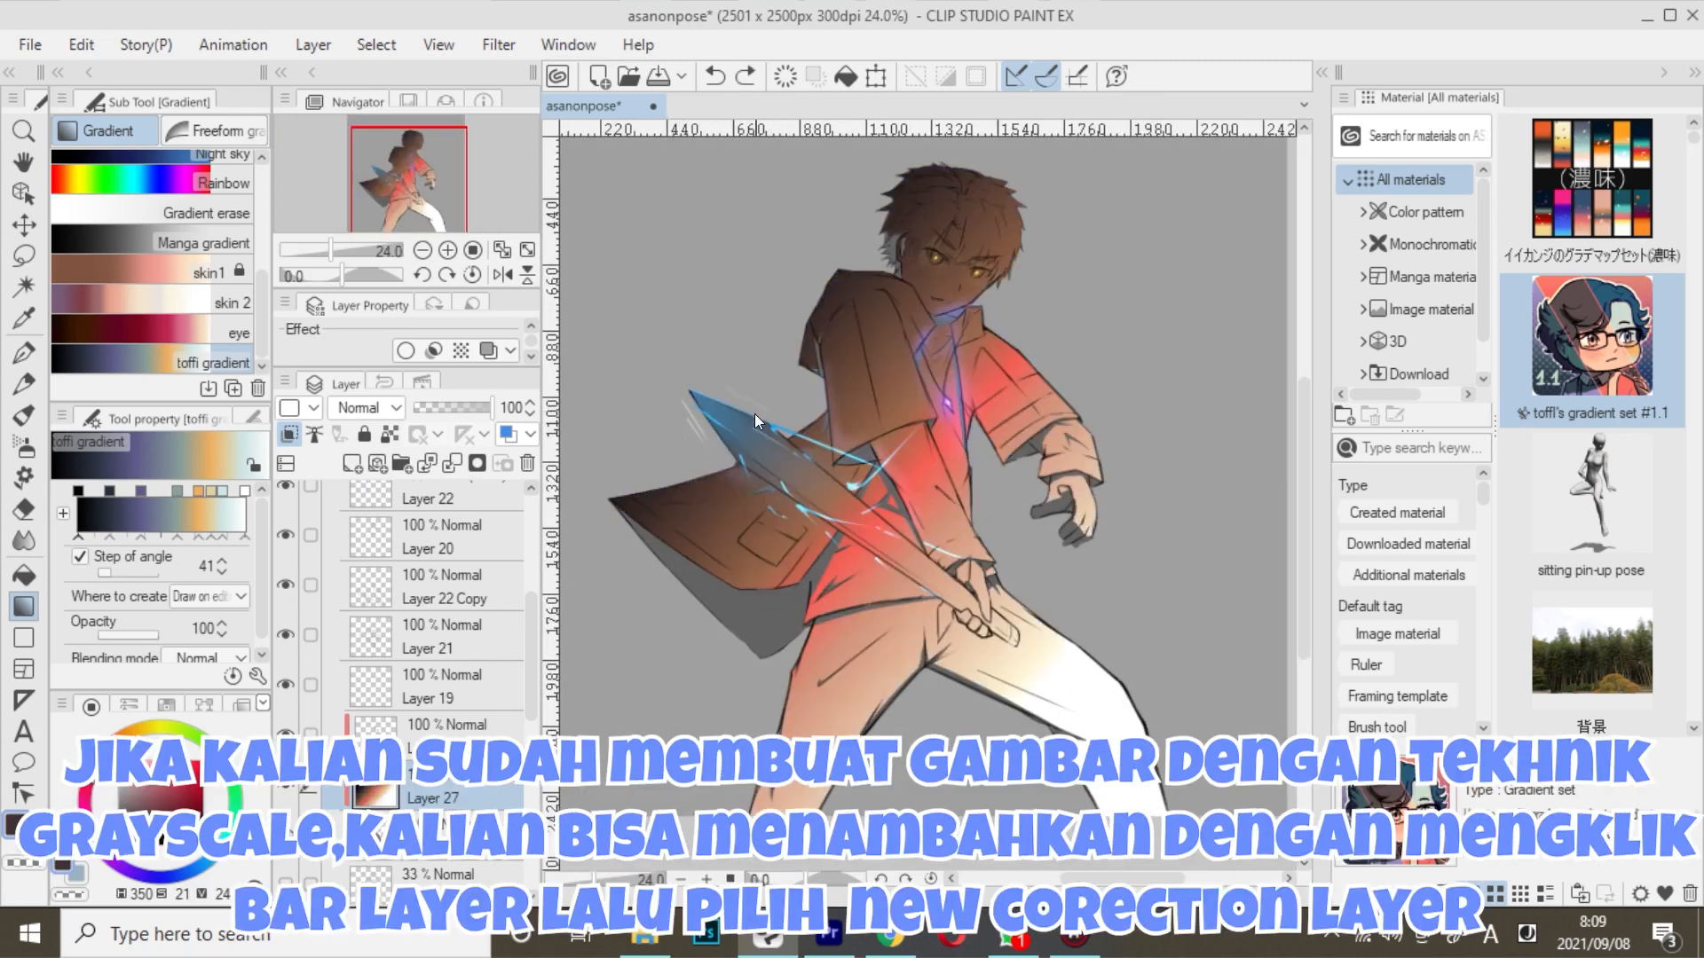
key("ctrl+z")
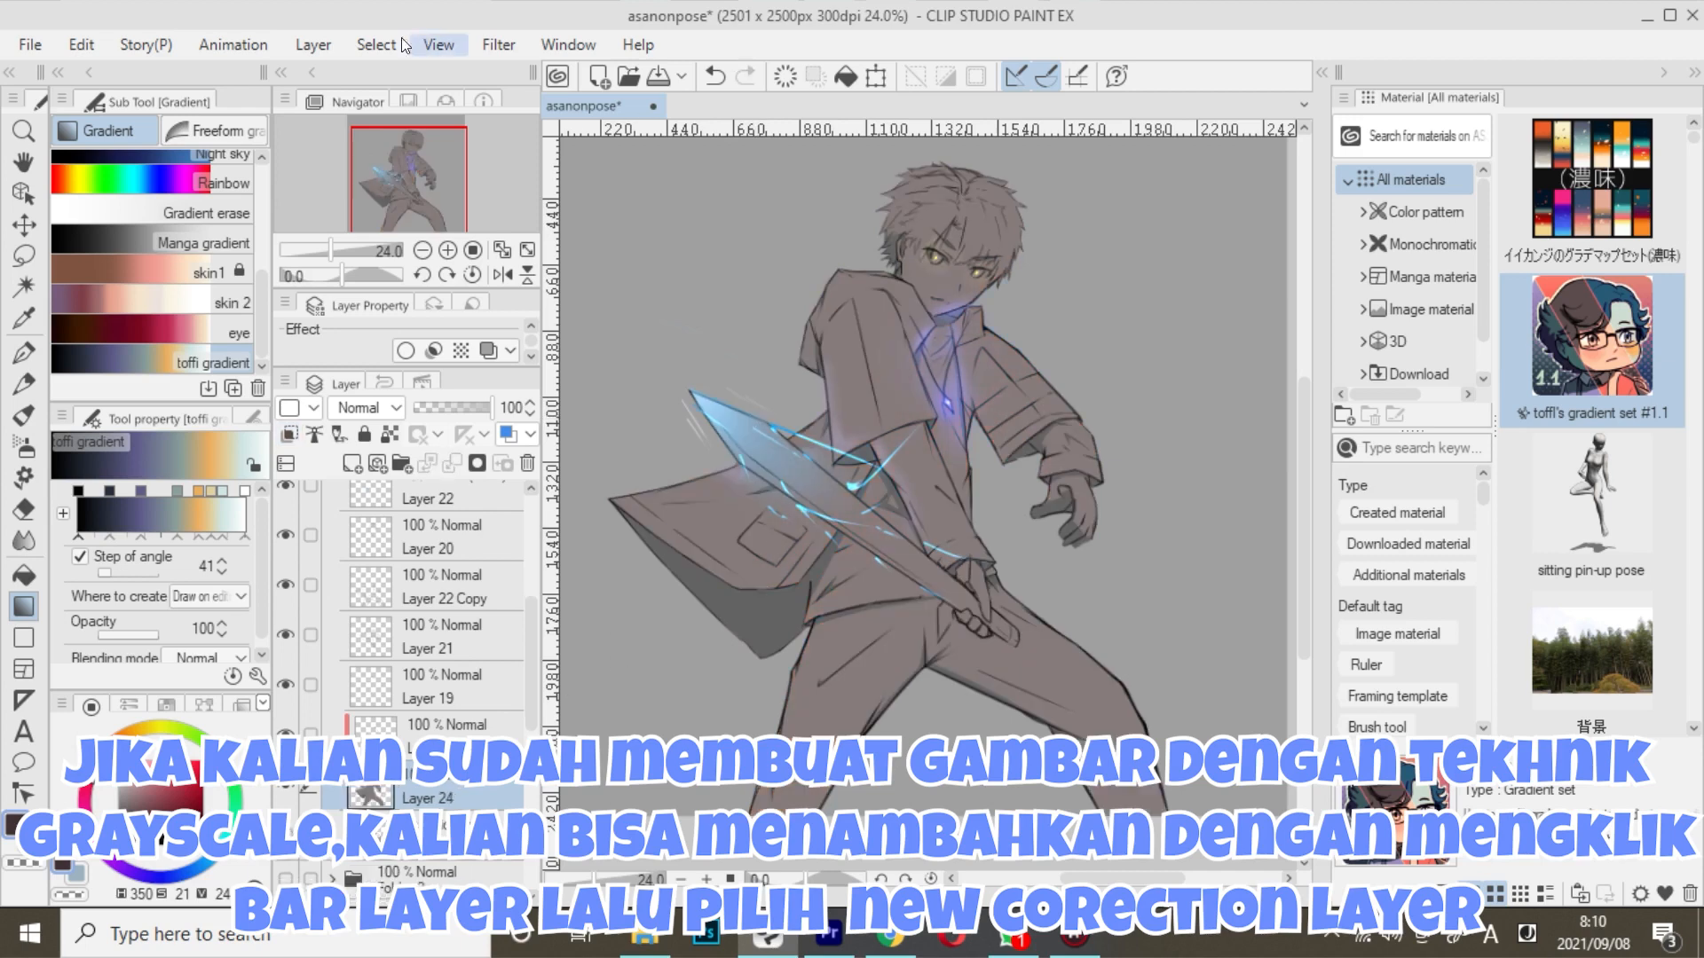
- Start a new gradient map correction layer above Layer 24 and move its dialog clear of the layer list
left_click(310, 45)
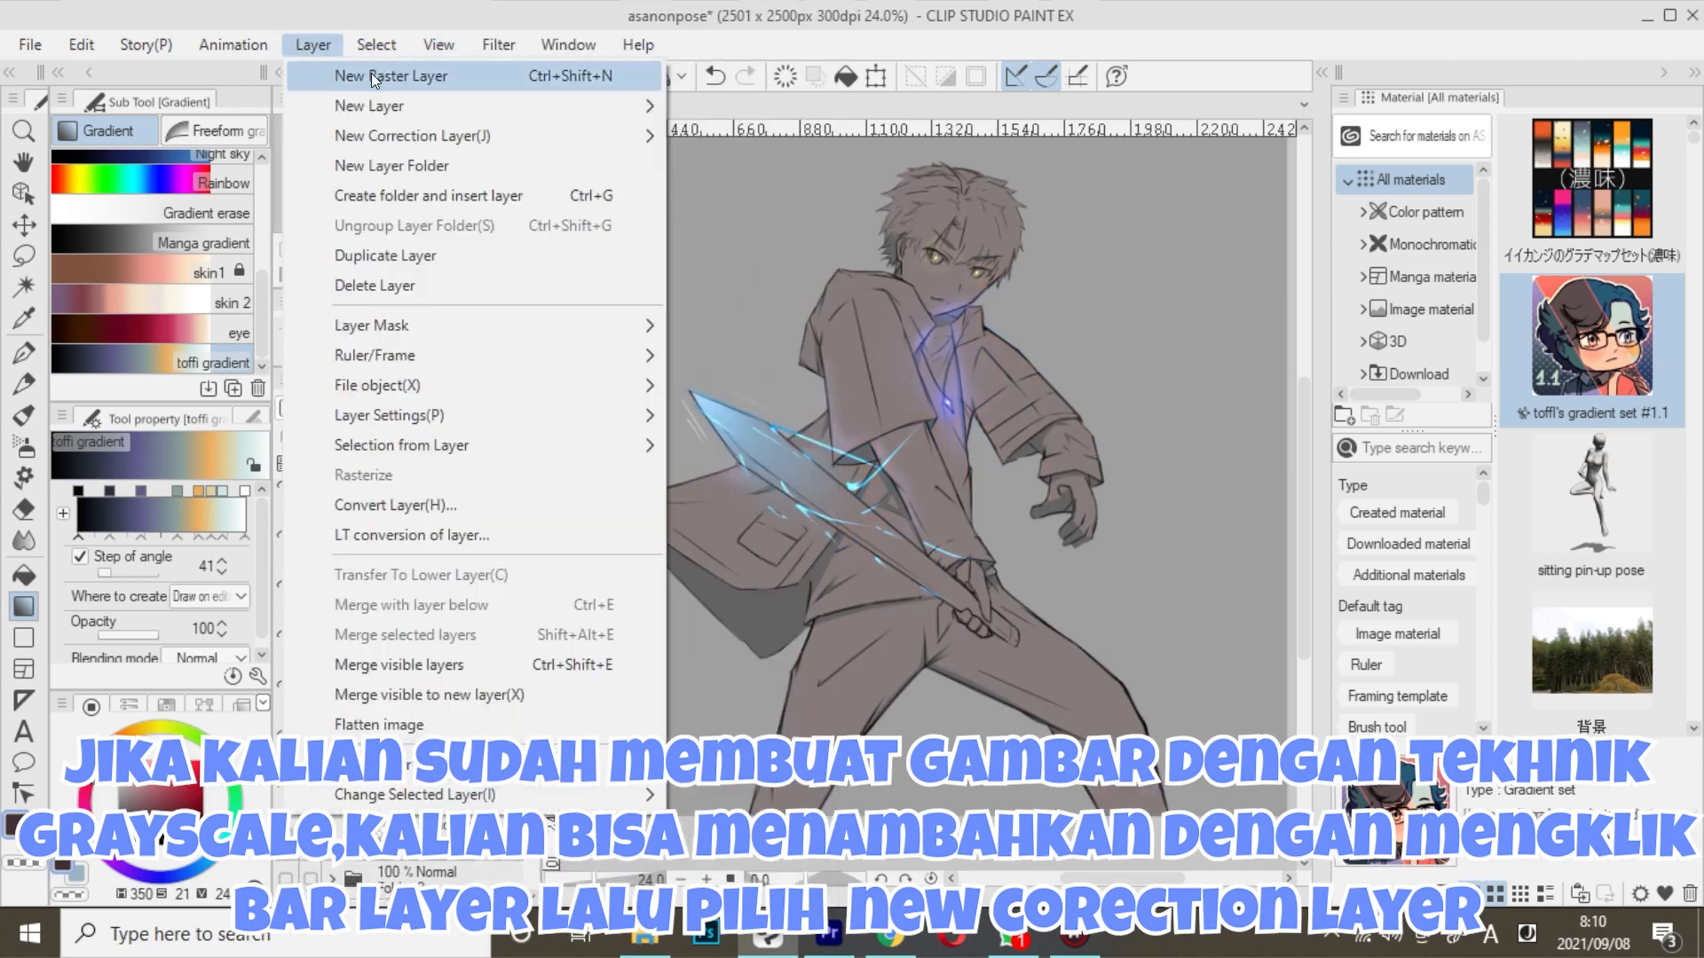
mouse_move(424, 137)
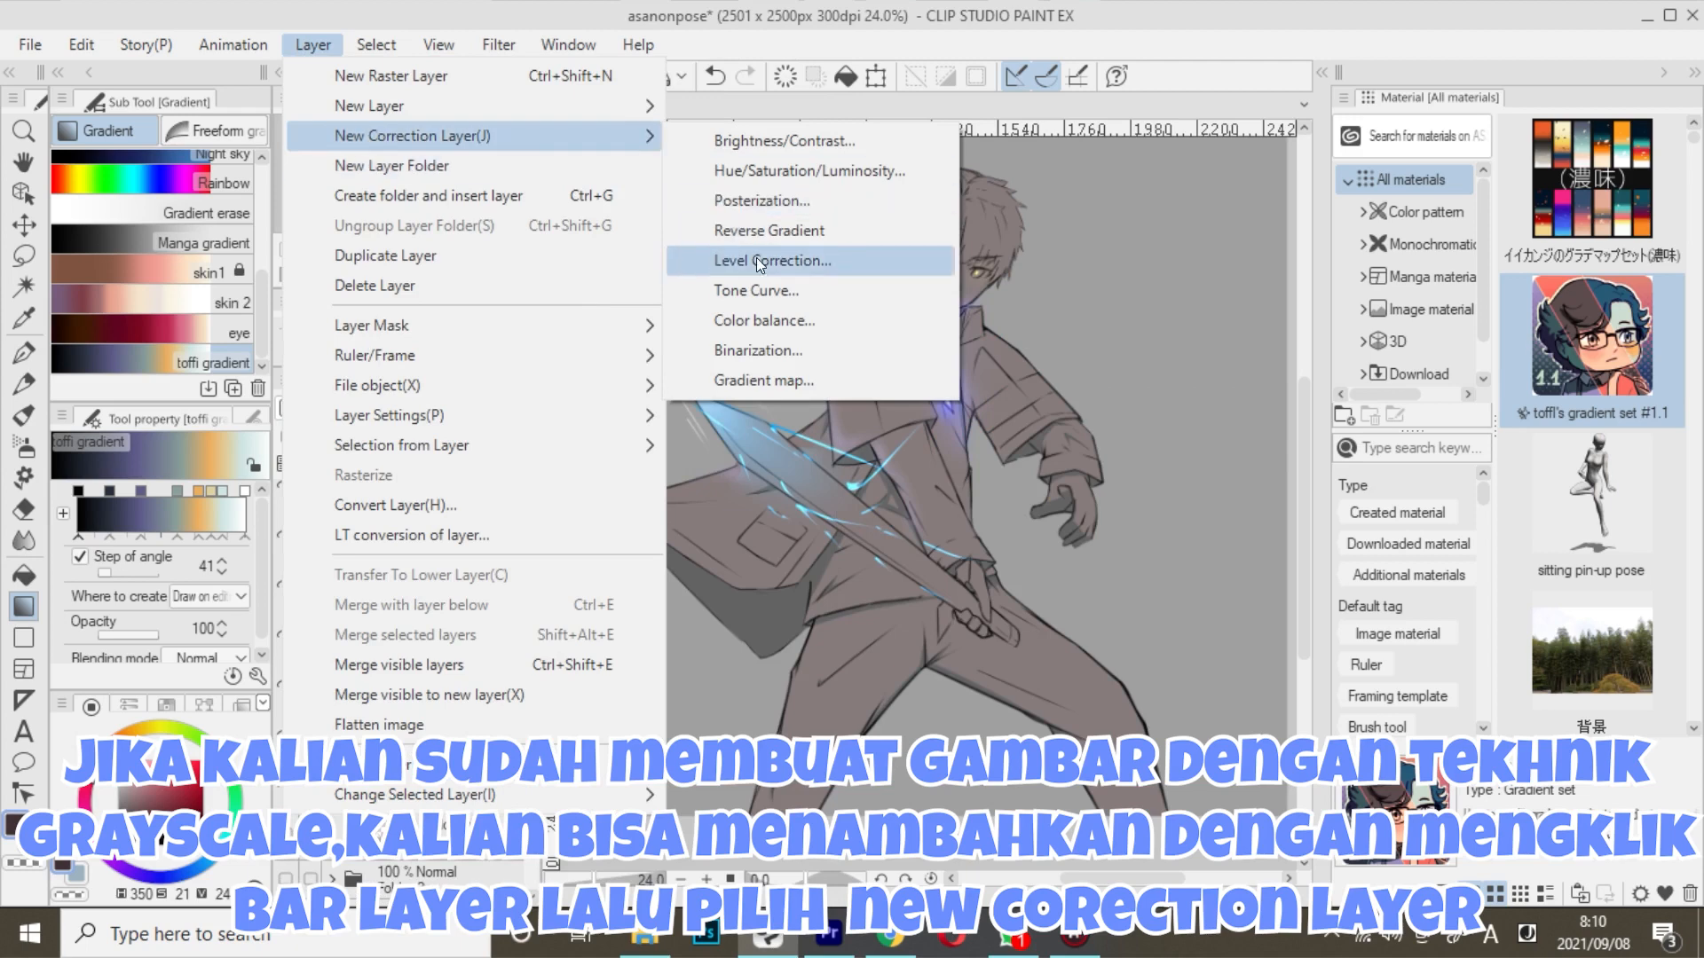
left_click(788, 380)
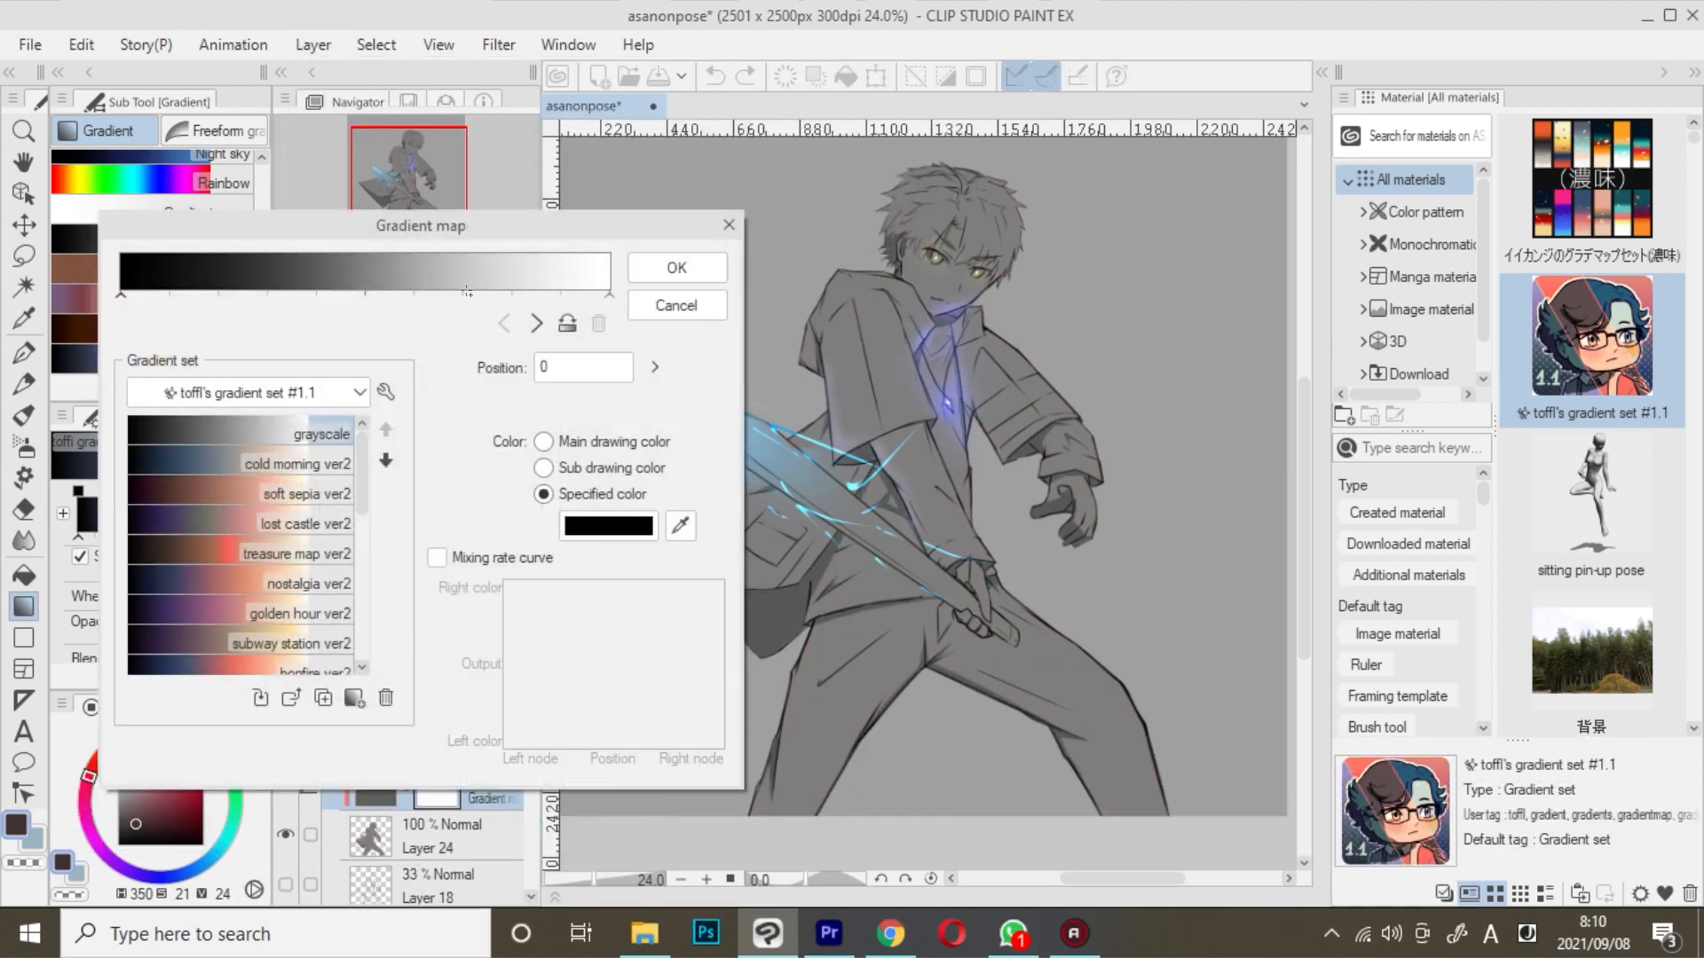
left_click_drag(467, 231, 467, 172)
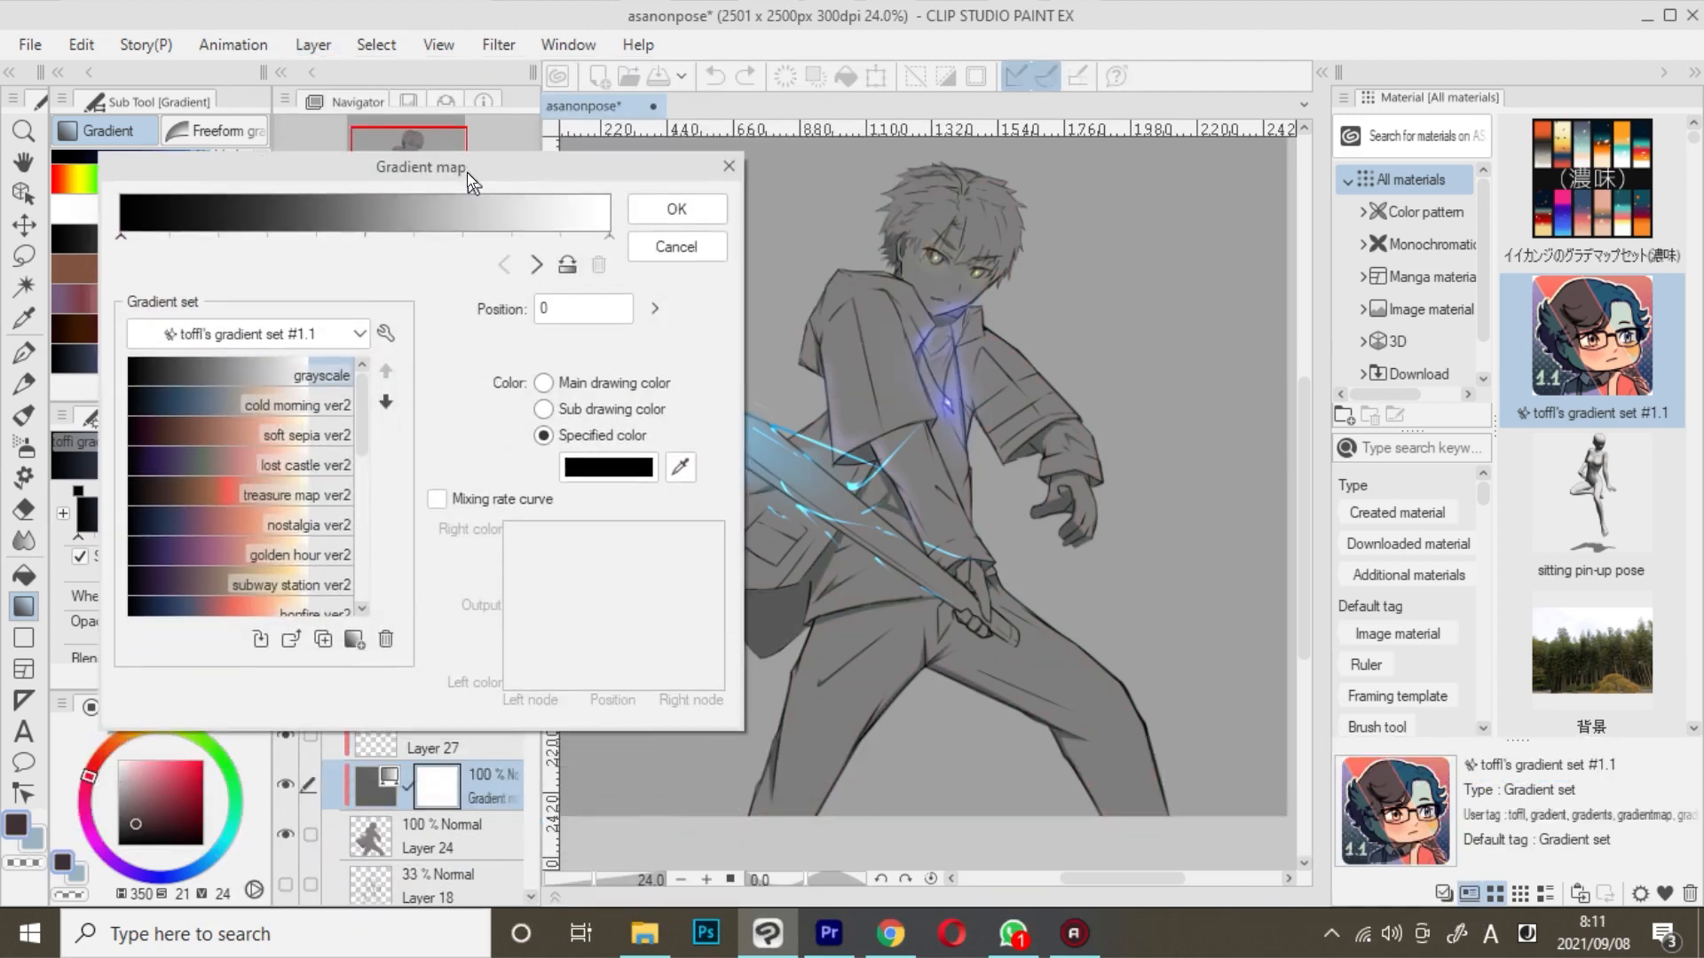
- Try gradients from toffl's gradient set #1.1 on the figure, including soft sepia ver2, golden hour ver2 and bonfire ver2, and cancel the gradient map
left_click(293, 435)
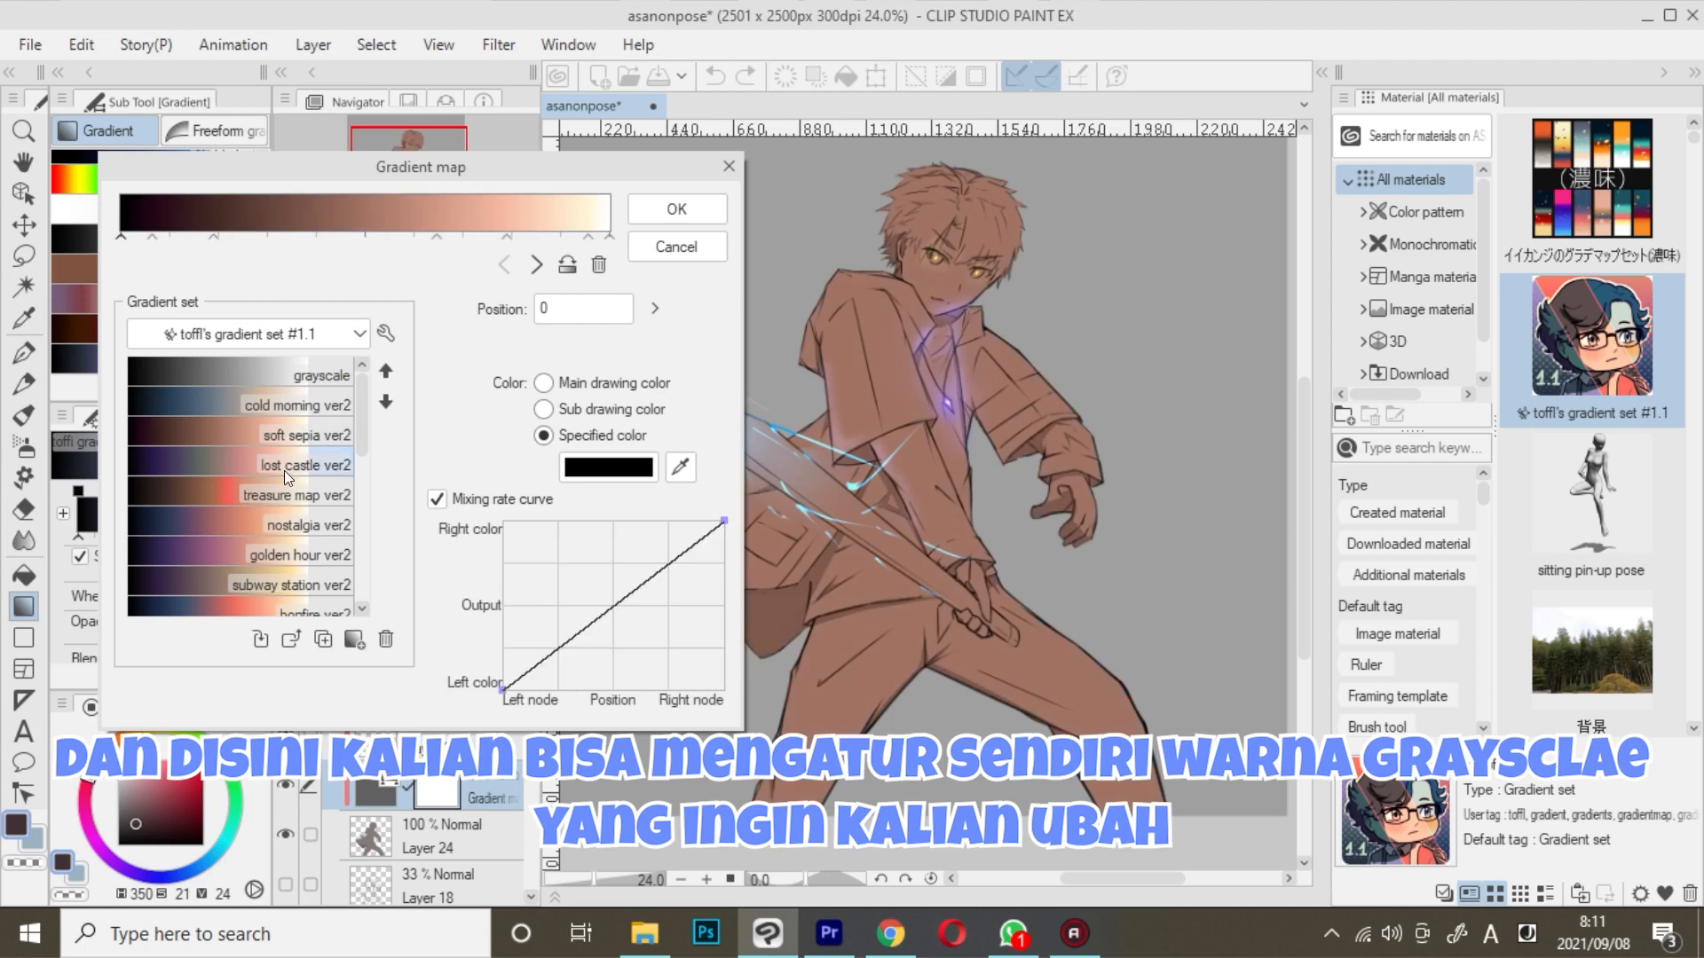
left_click(281, 543)
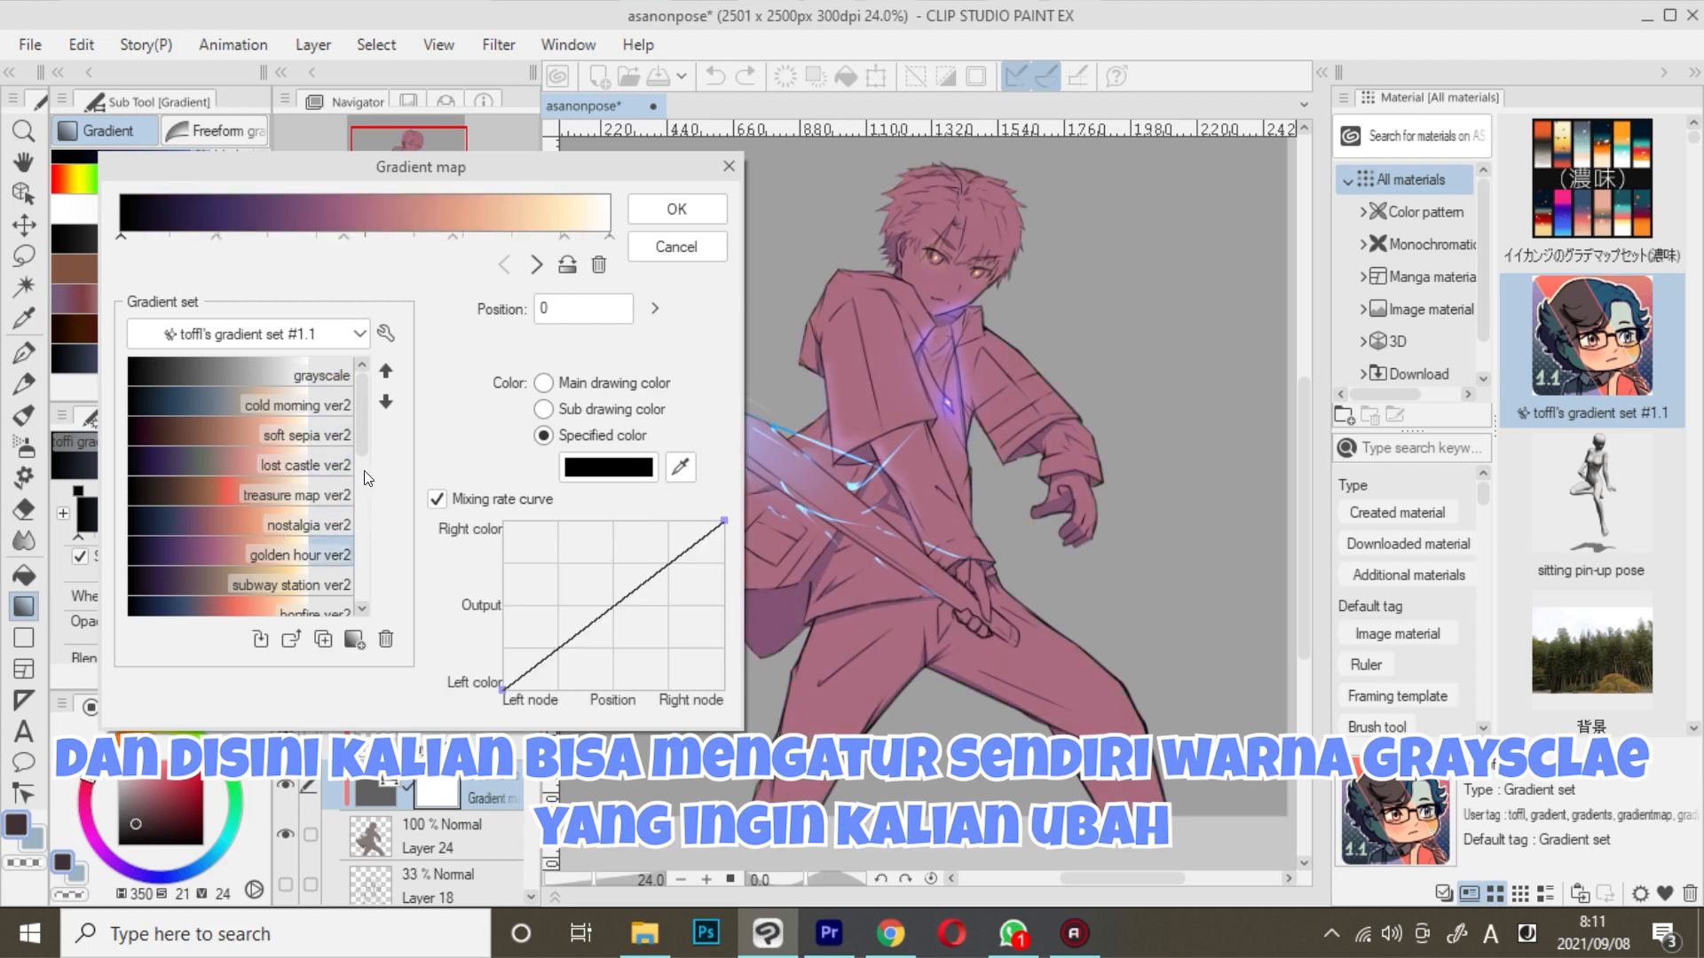
left_click_drag(364, 427, 365, 474)
left_click(297, 458)
left_click(293, 517)
left_click(309, 440)
left_click(317, 544)
left_click(305, 431)
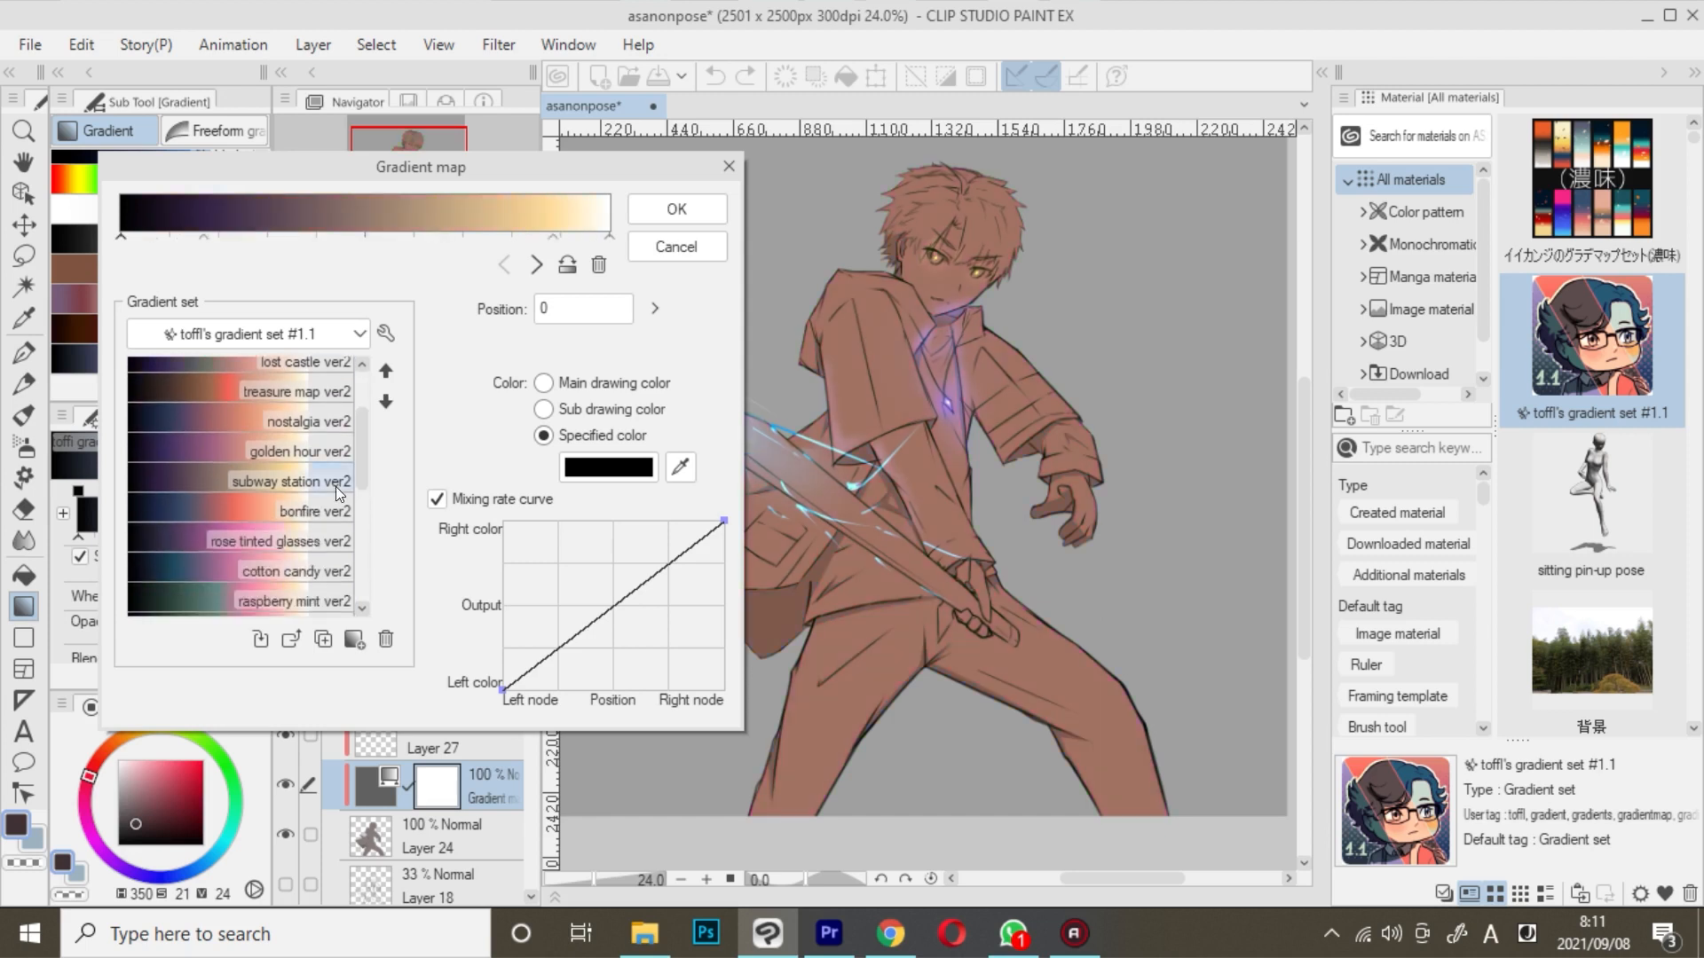
left_click(318, 519)
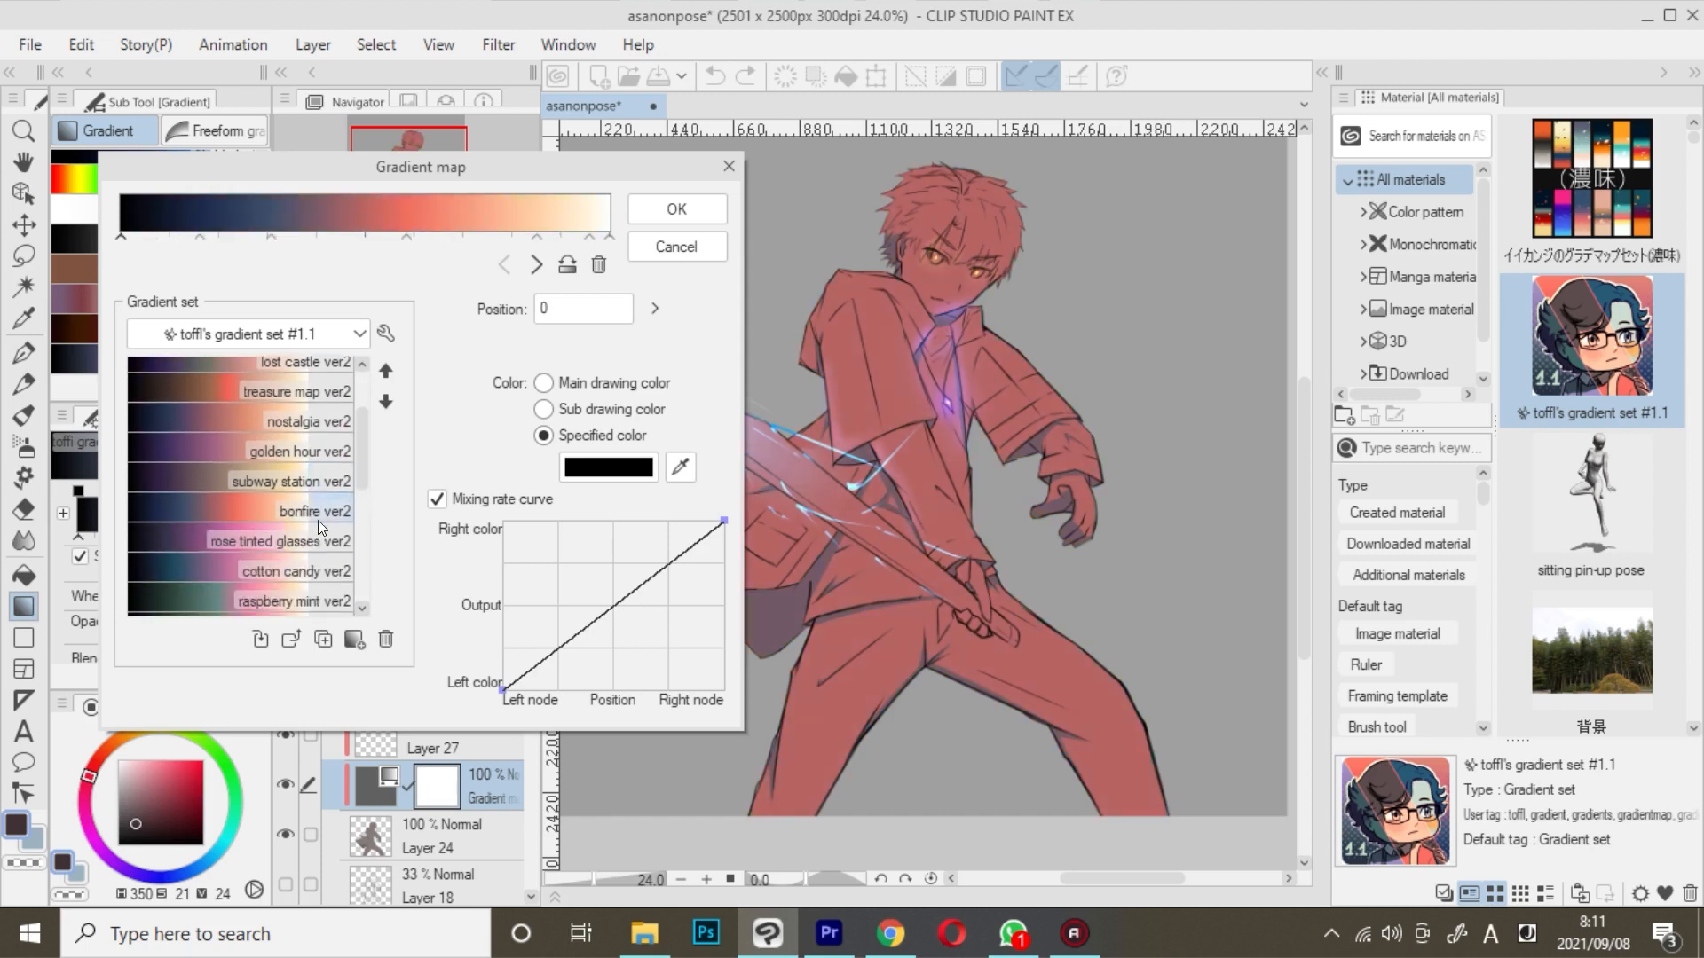
left_click(658, 251)
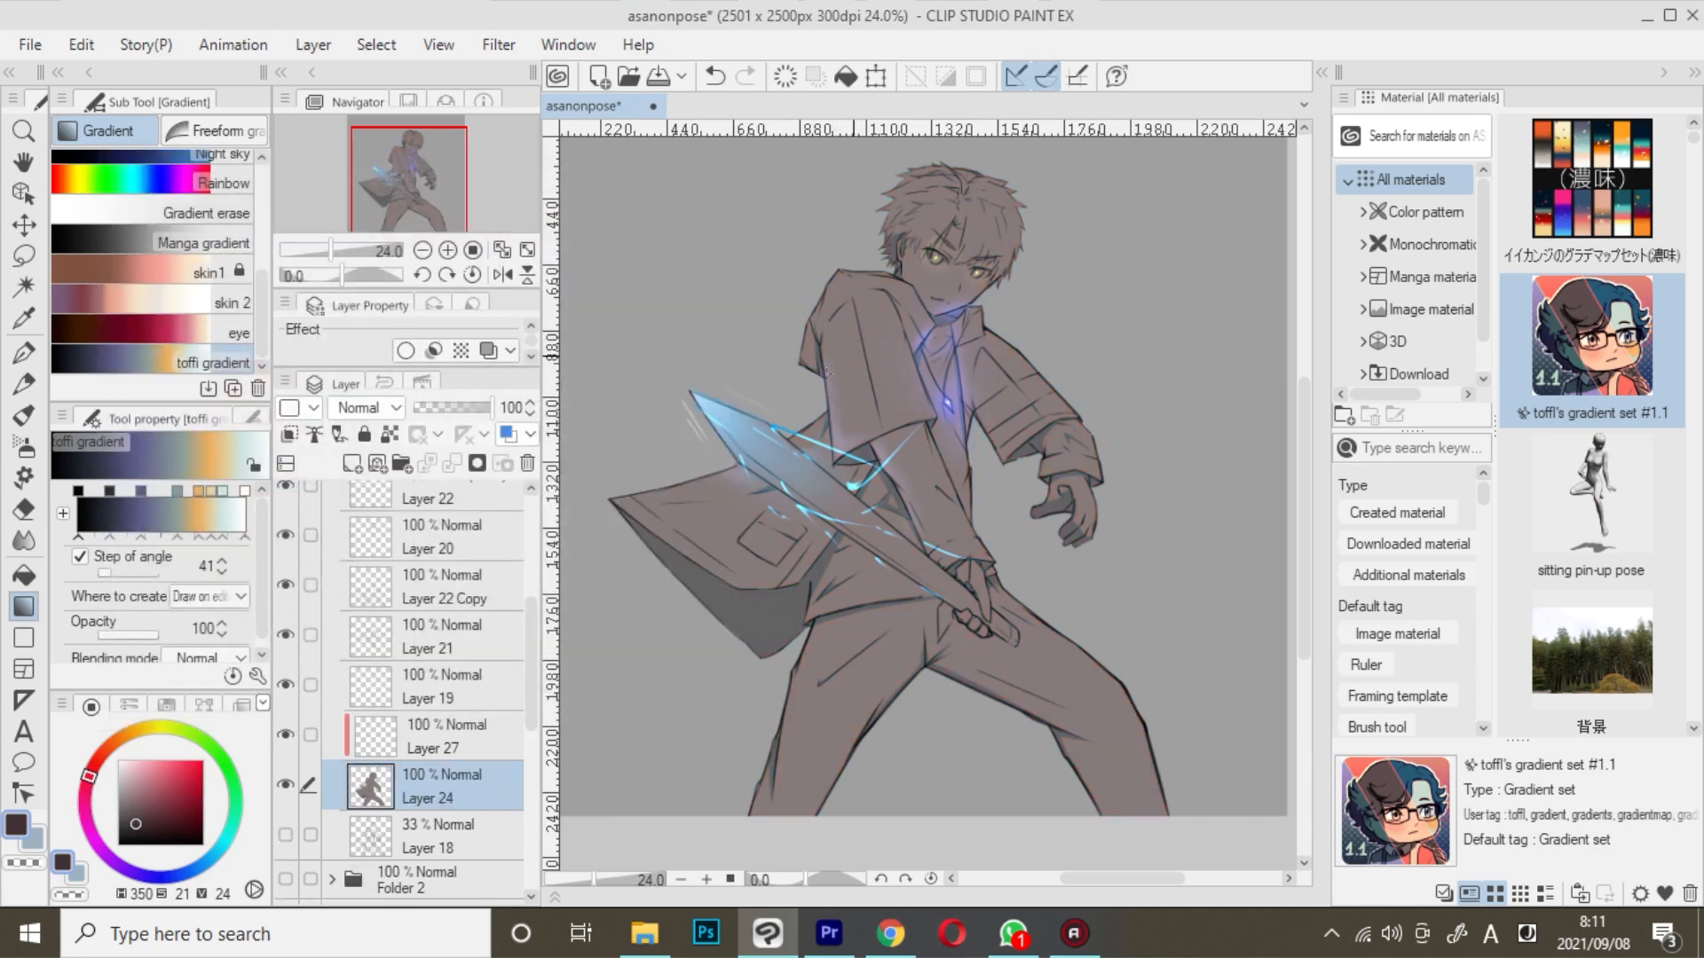